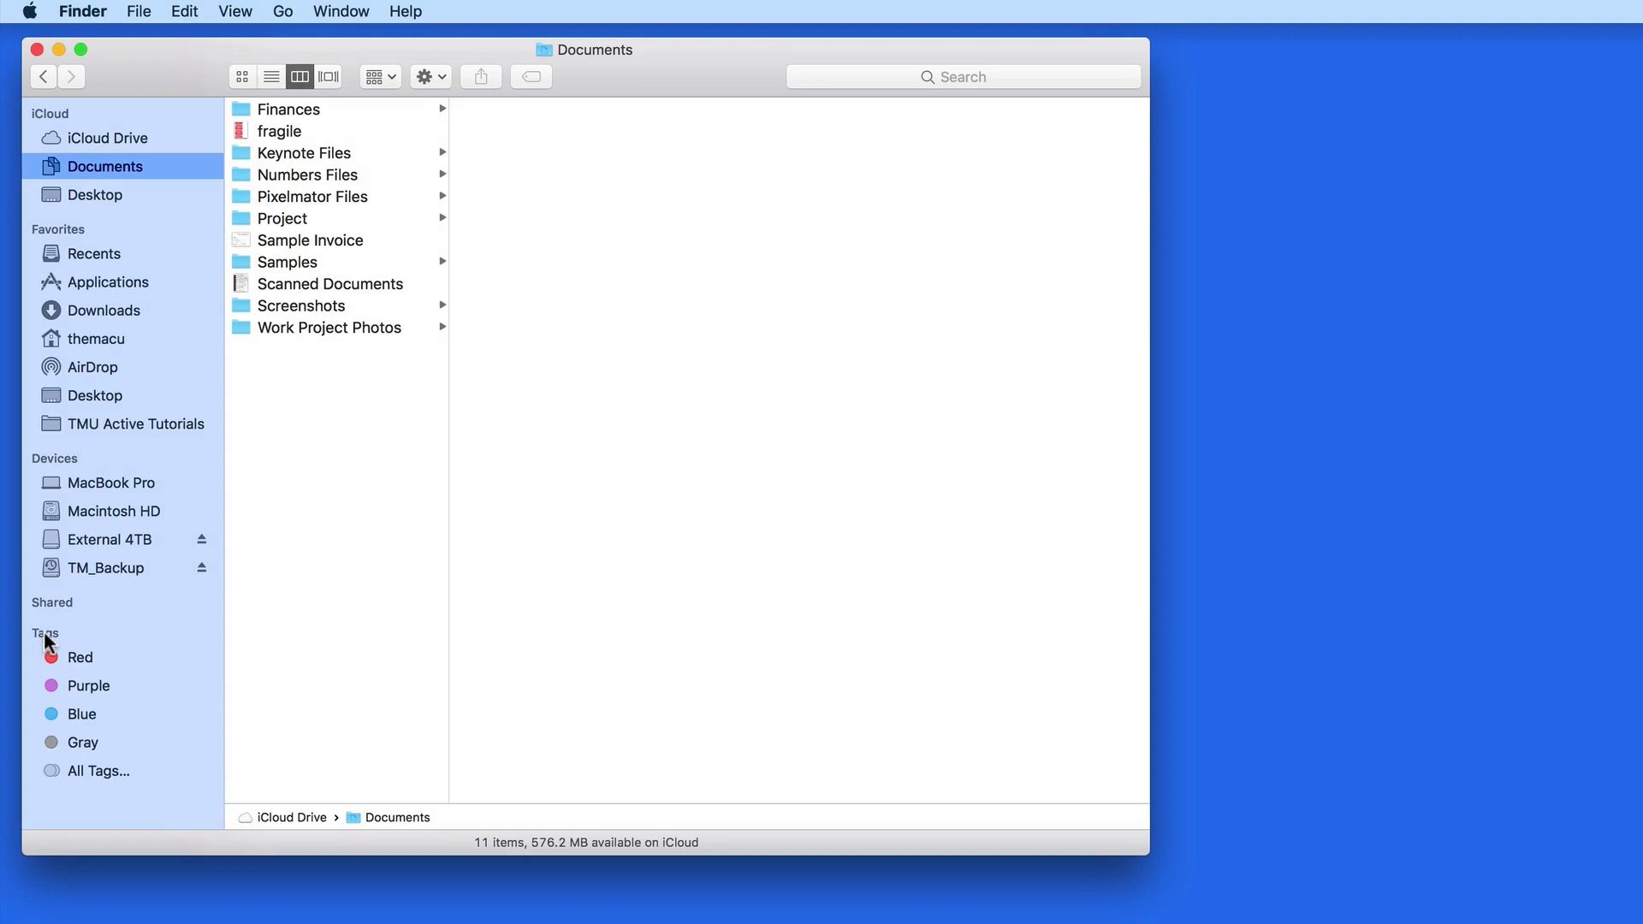
# Drag the sidebar's Tags section up so it sits above Devices.
pyautogui.moveTo(40, 631); pyautogui.dragTo(53, 448)
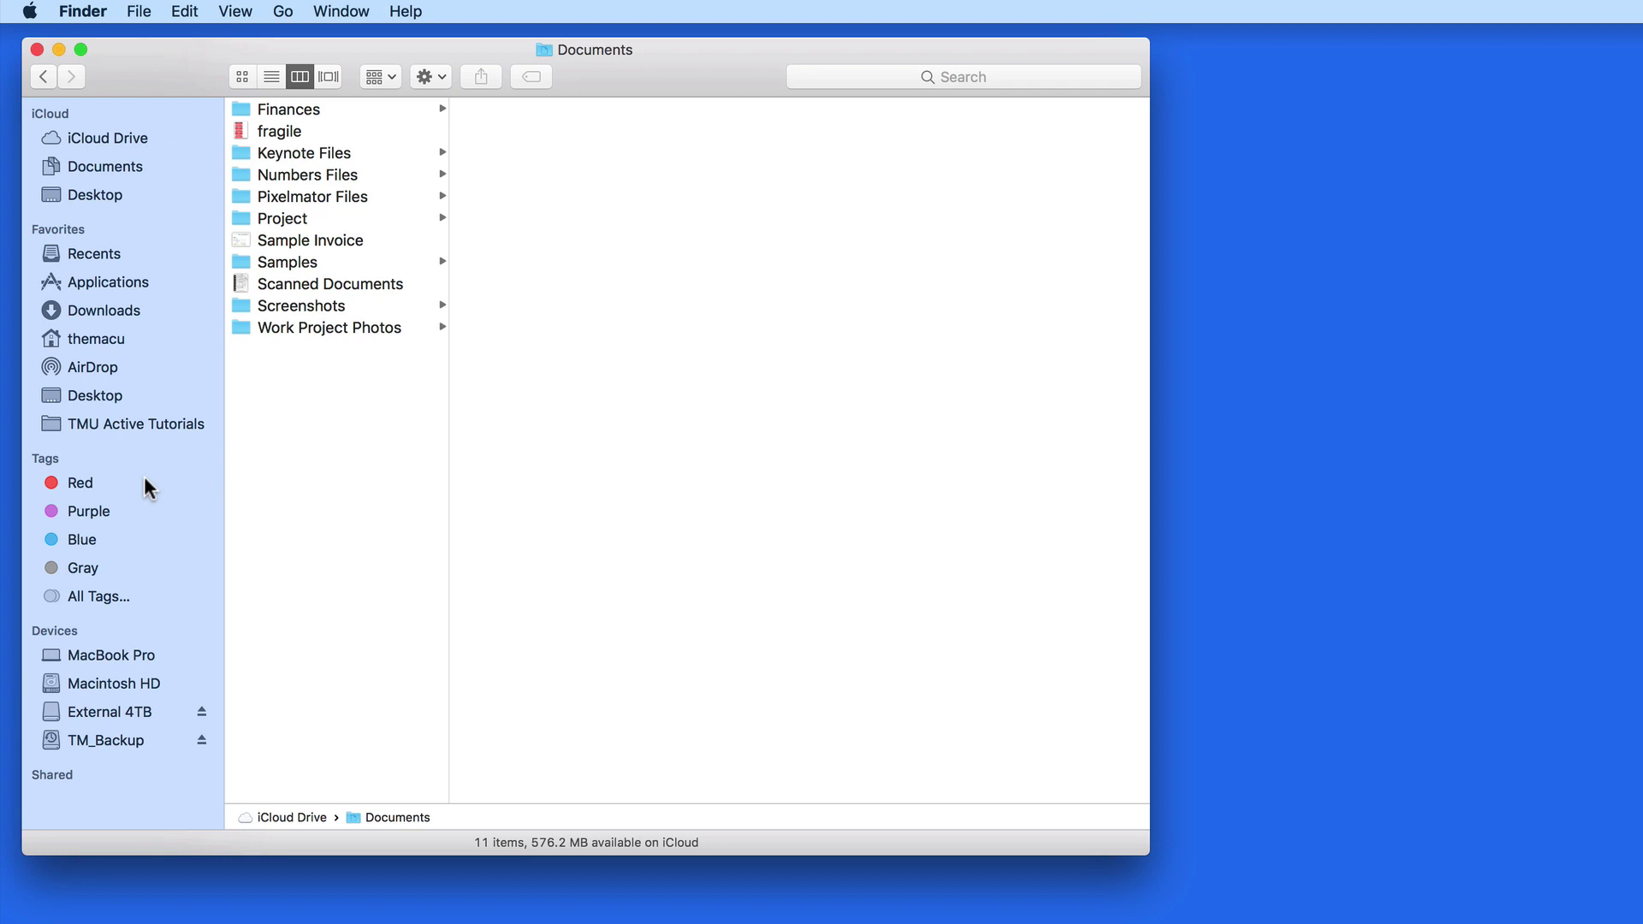
# Open Finder Preferences on the Tags pane and centre the window on screen.
pyautogui.click(83, 11)
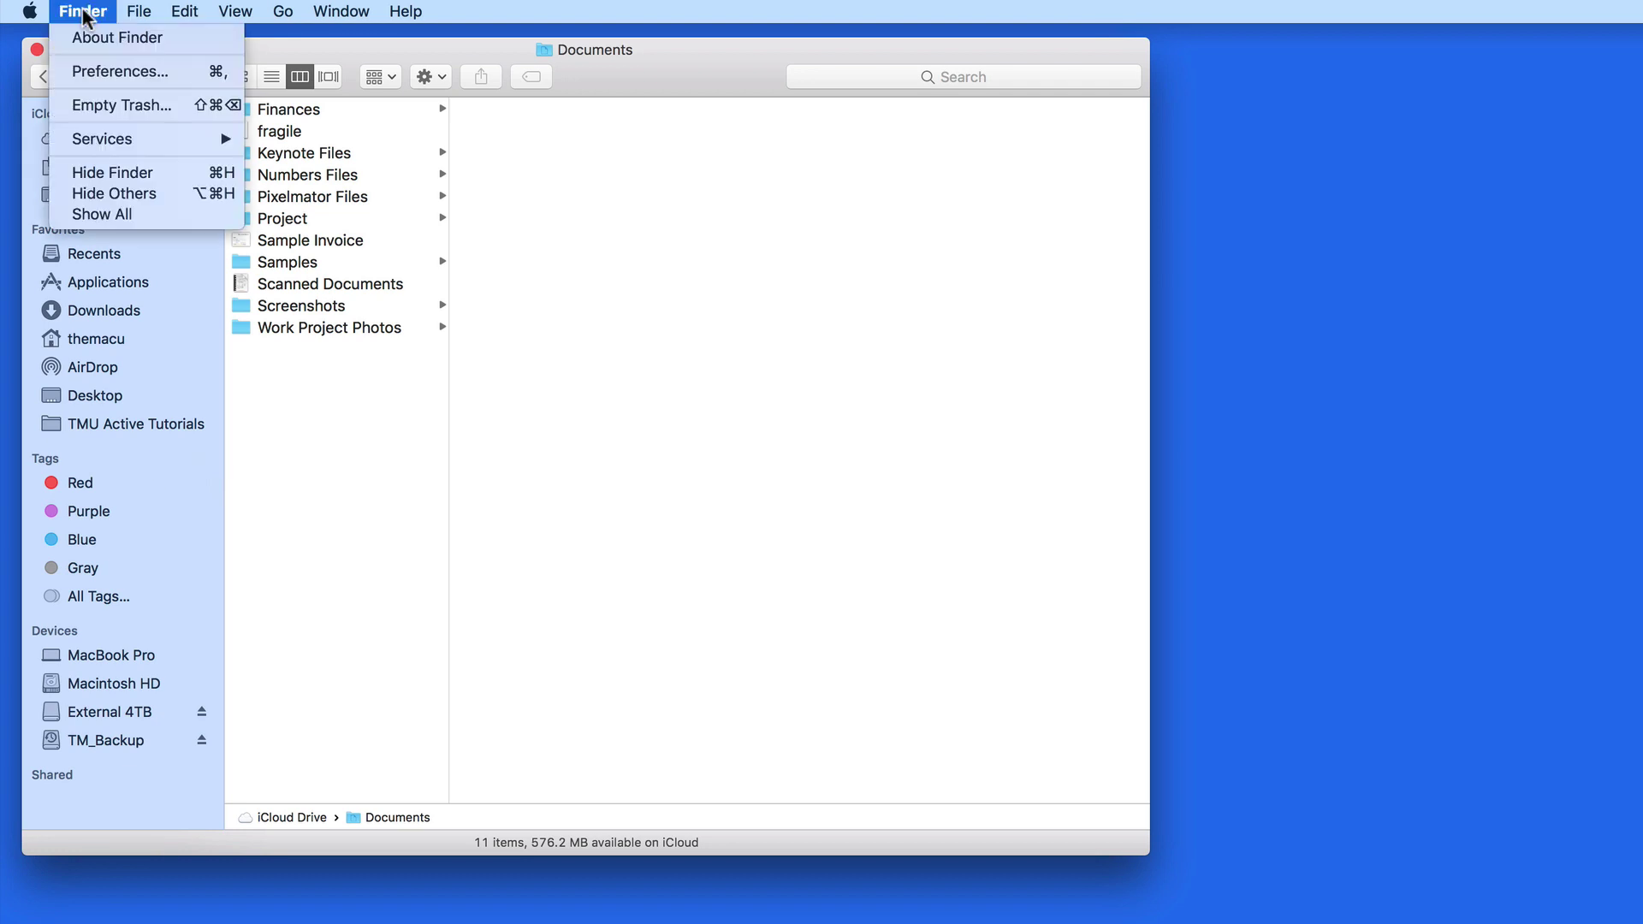
pyautogui.click(66, 72)
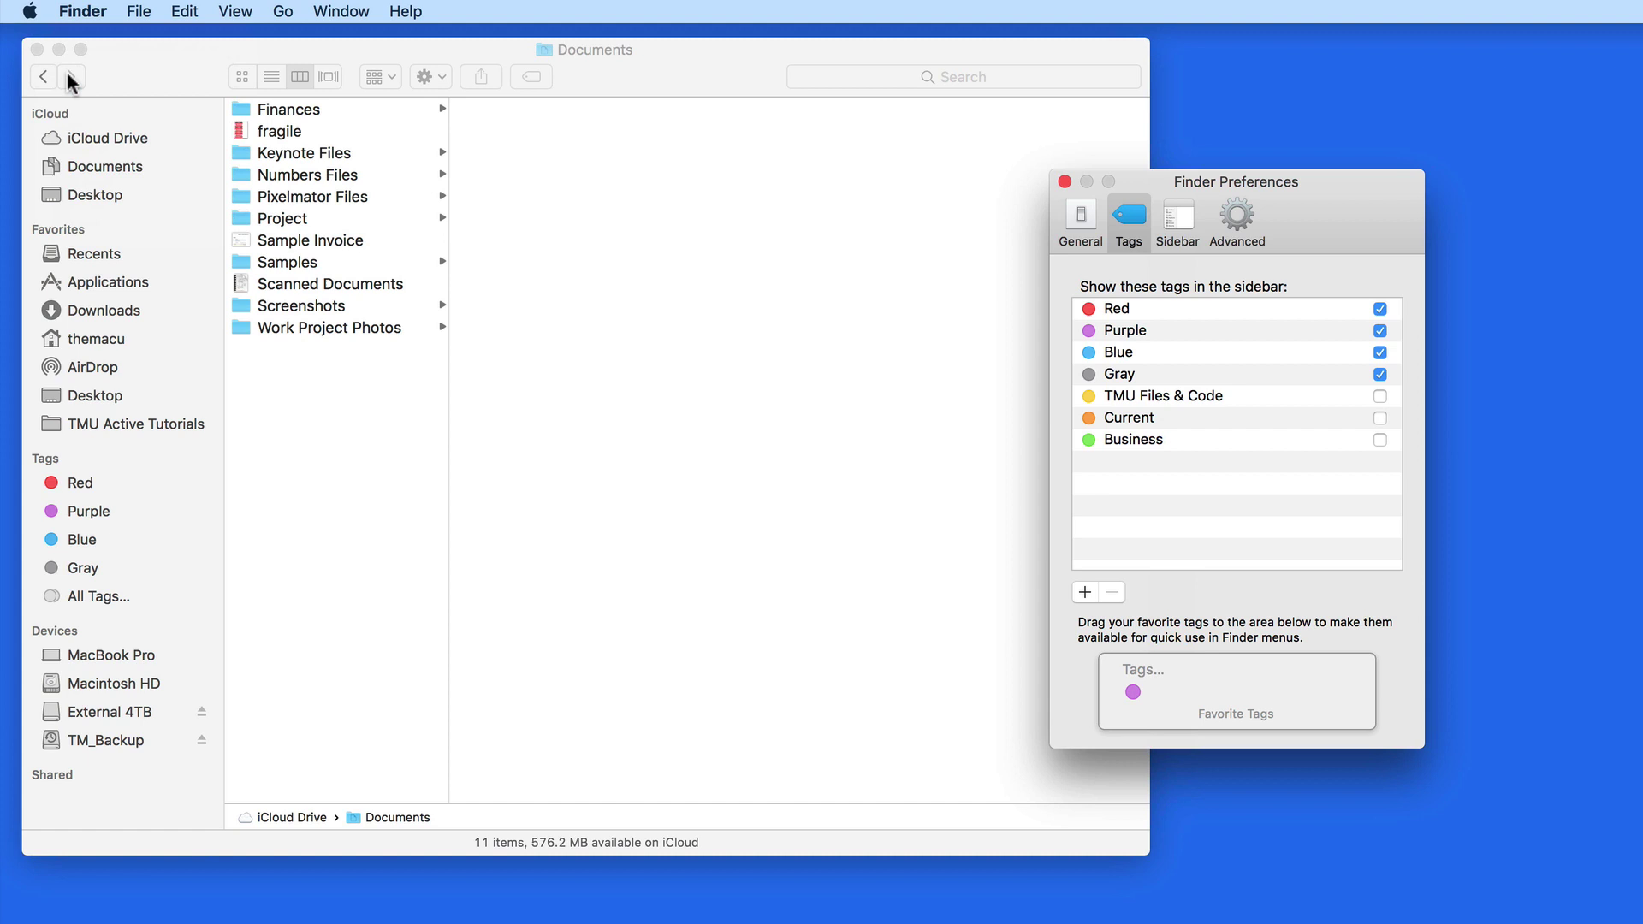
pyautogui.moveTo(1169, 167); pyautogui.dragTo(623, 214)
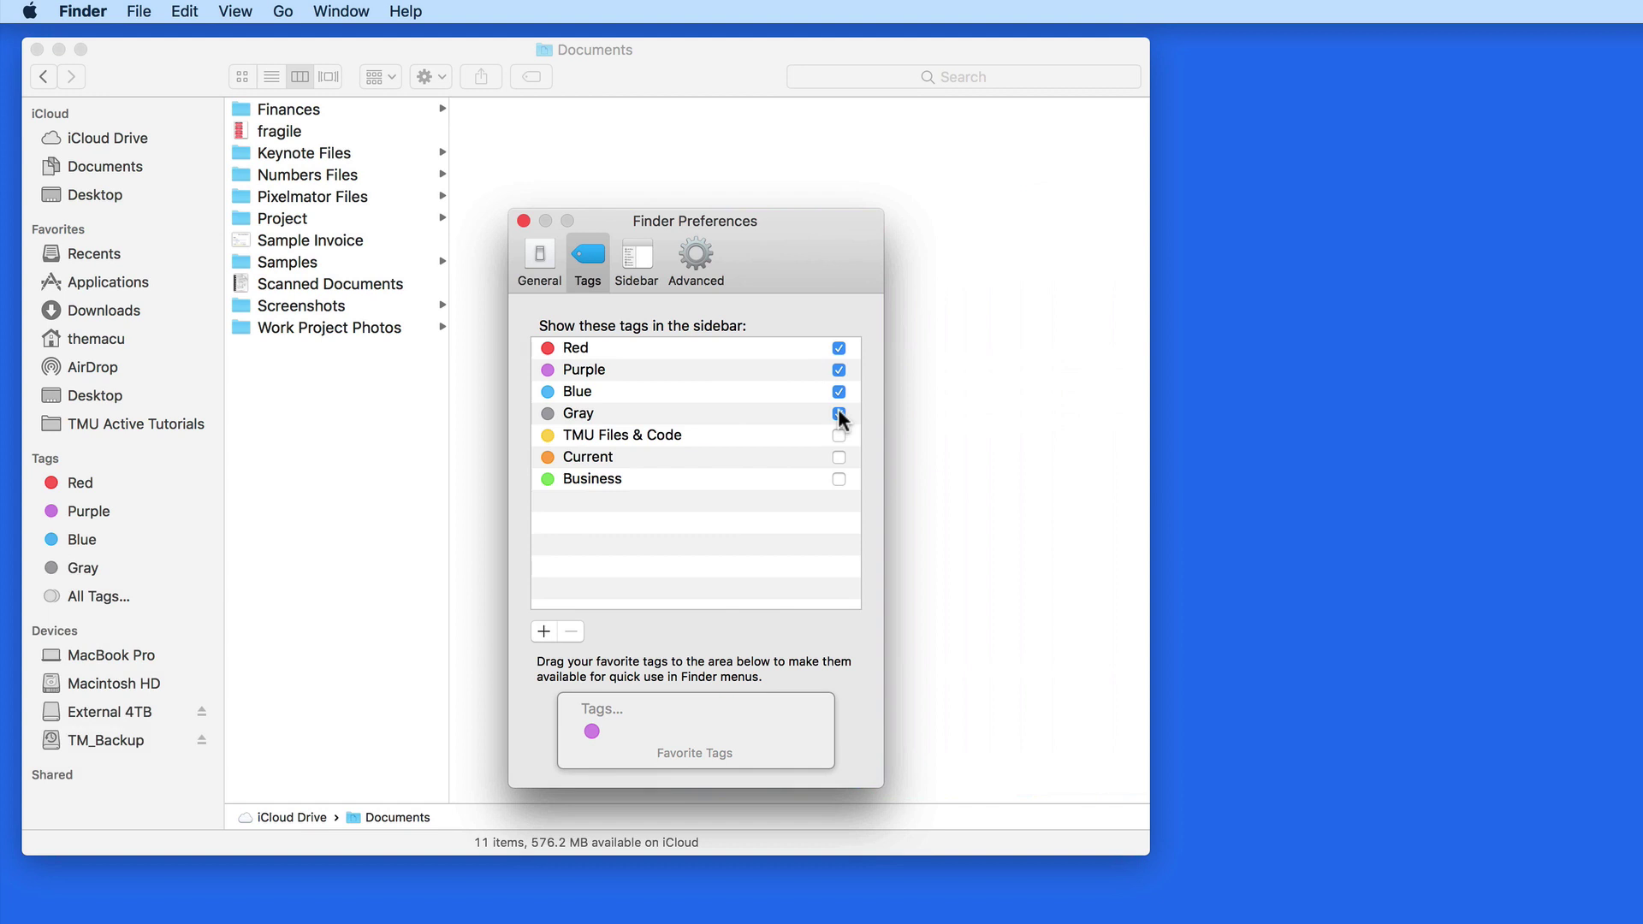
# Uncheck the Gray, Blue, Purple and Red sidebar tags, then check all four again.
pyautogui.click(839, 414)
pyautogui.click(839, 392)
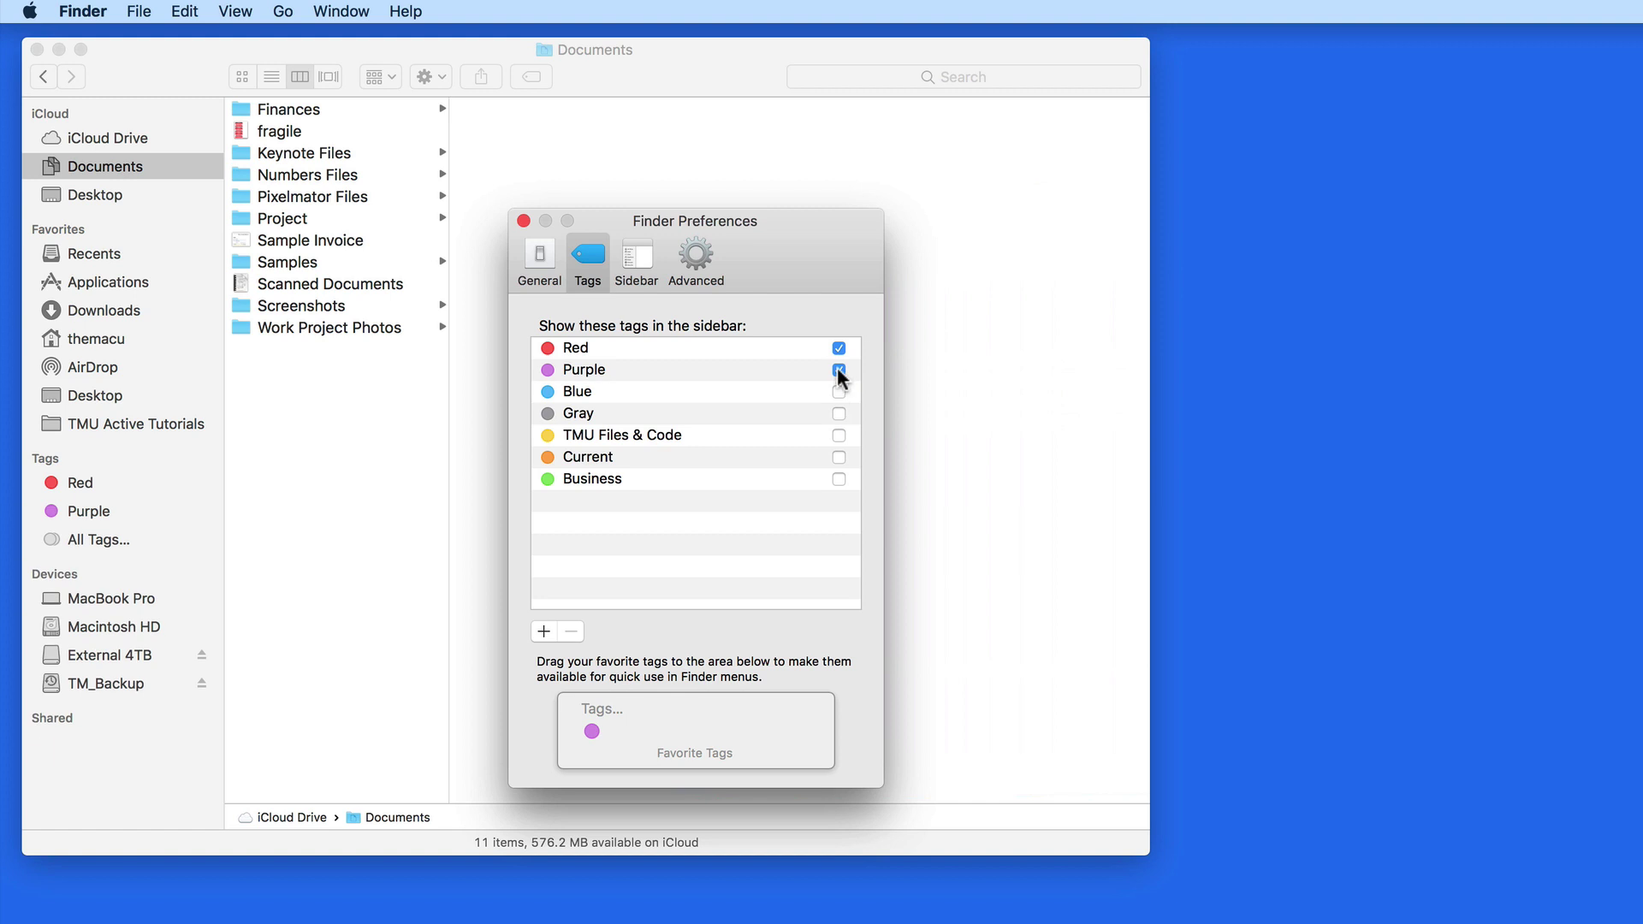
pyautogui.click(839, 370)
pyautogui.click(839, 349)
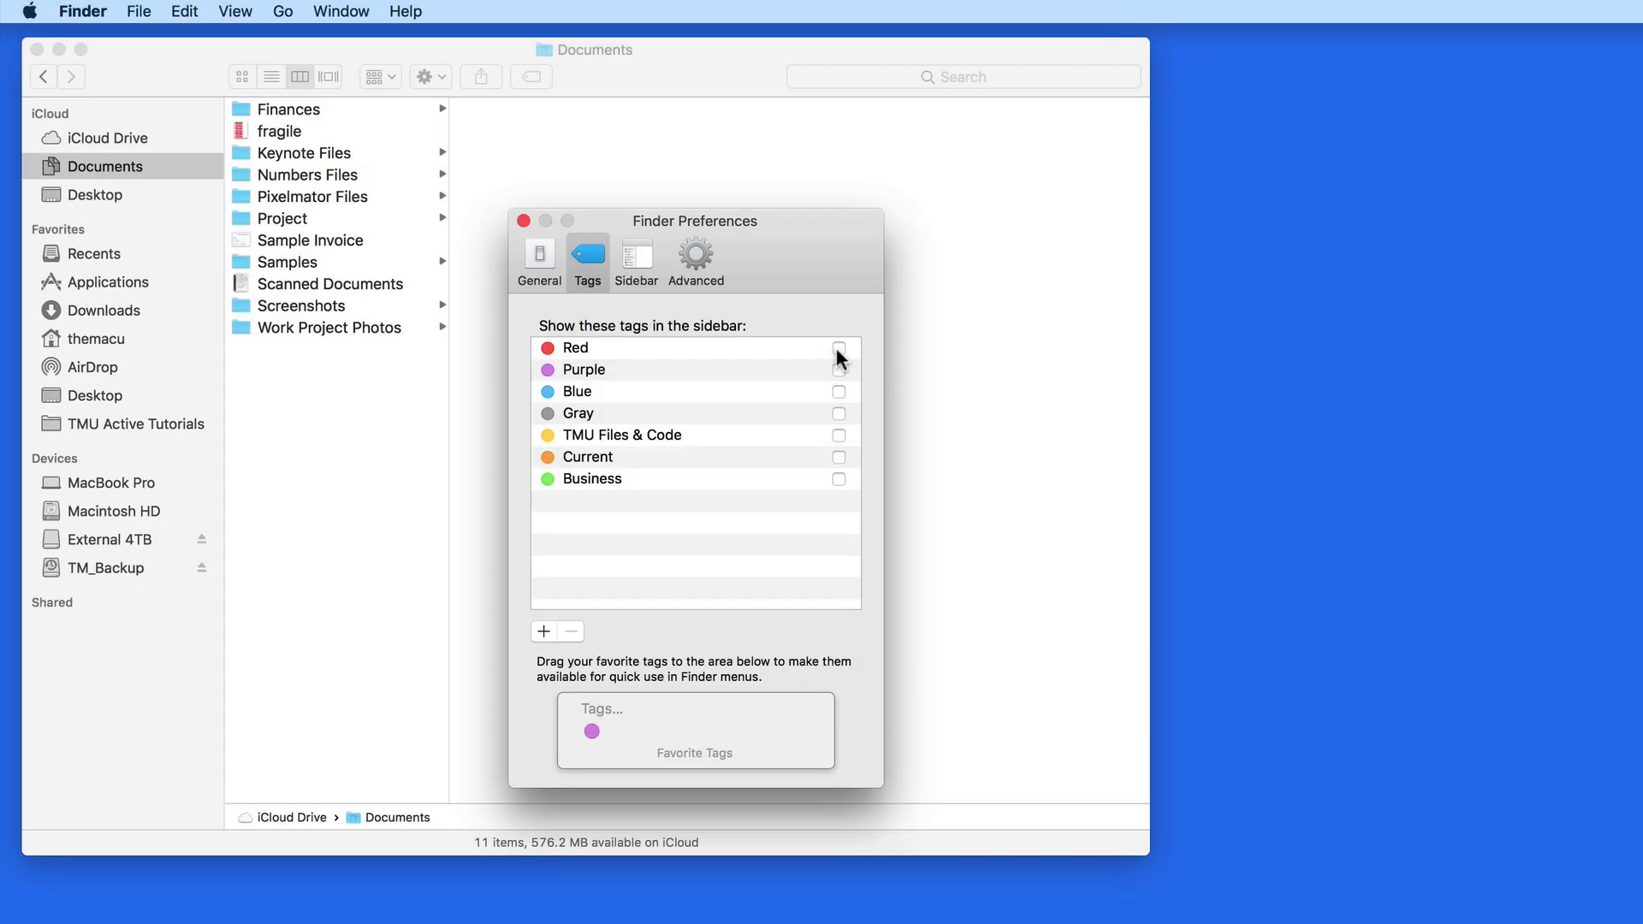
pyautogui.click(839, 348)
pyautogui.click(839, 370)
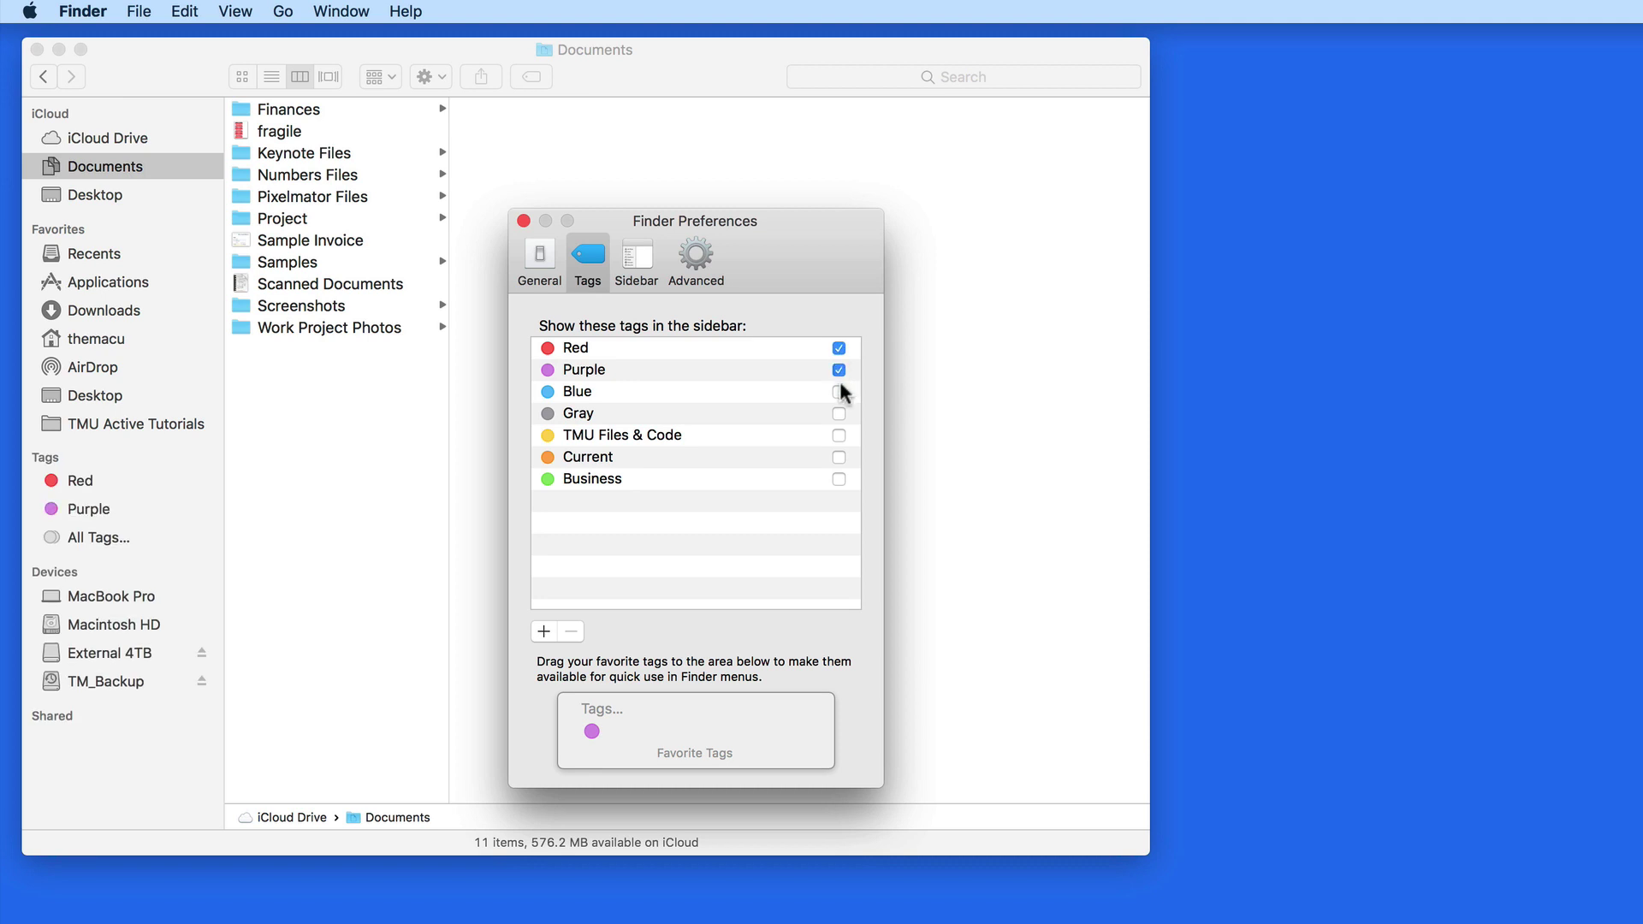
pyautogui.click(838, 392)
pyautogui.click(838, 414)
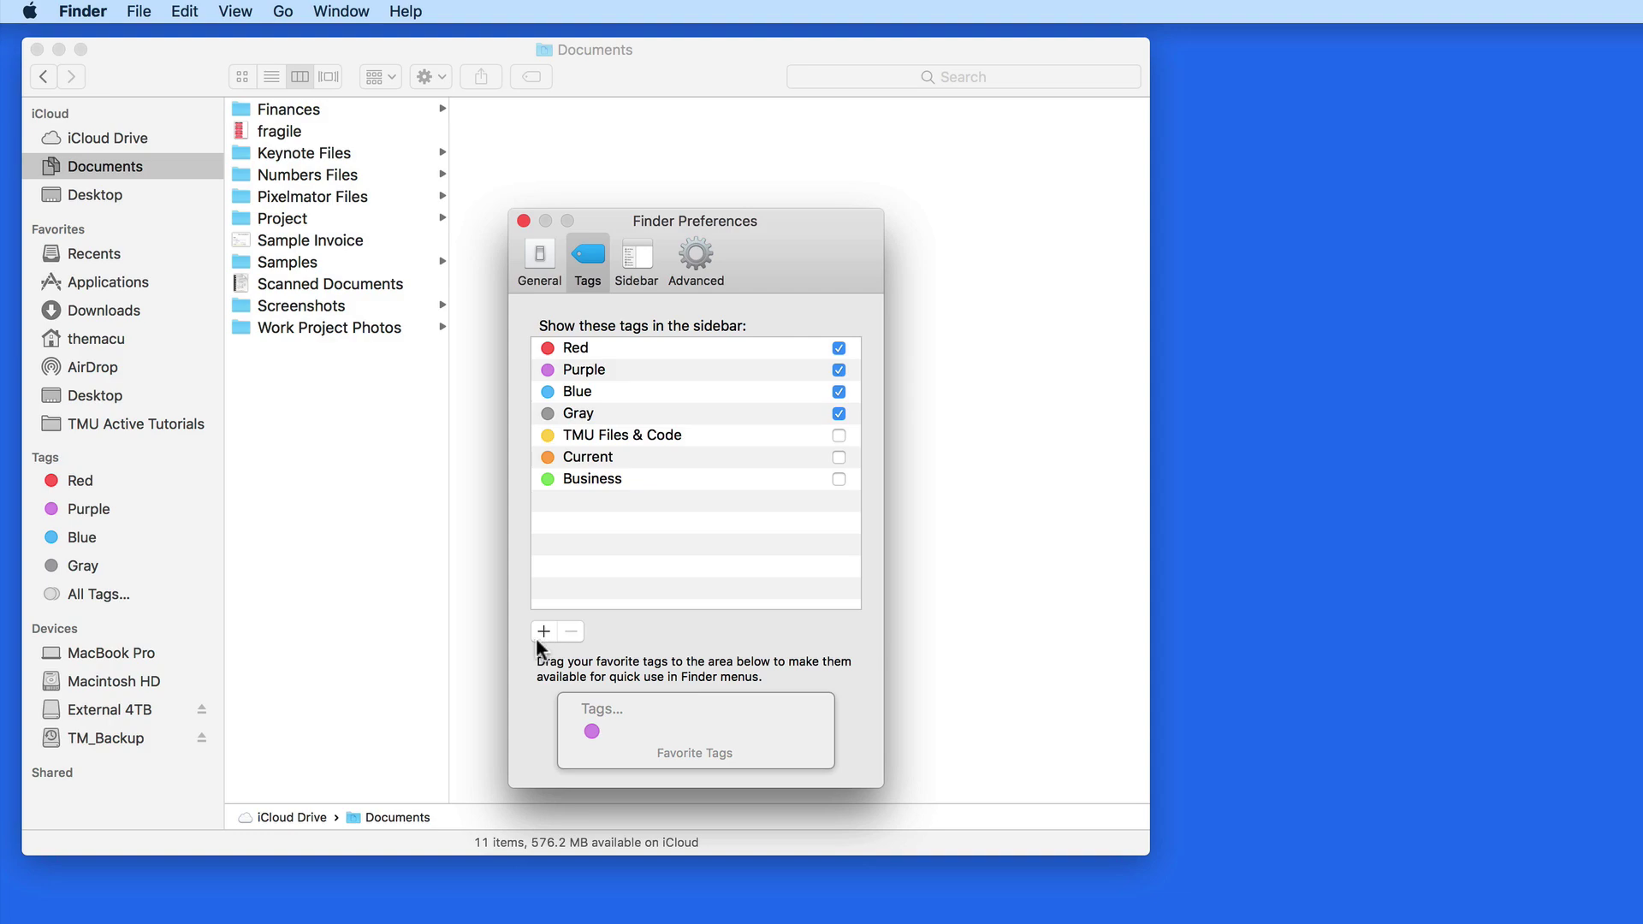
# Add a new colourless tag named Stock Photos.
pyautogui.click(544, 633)
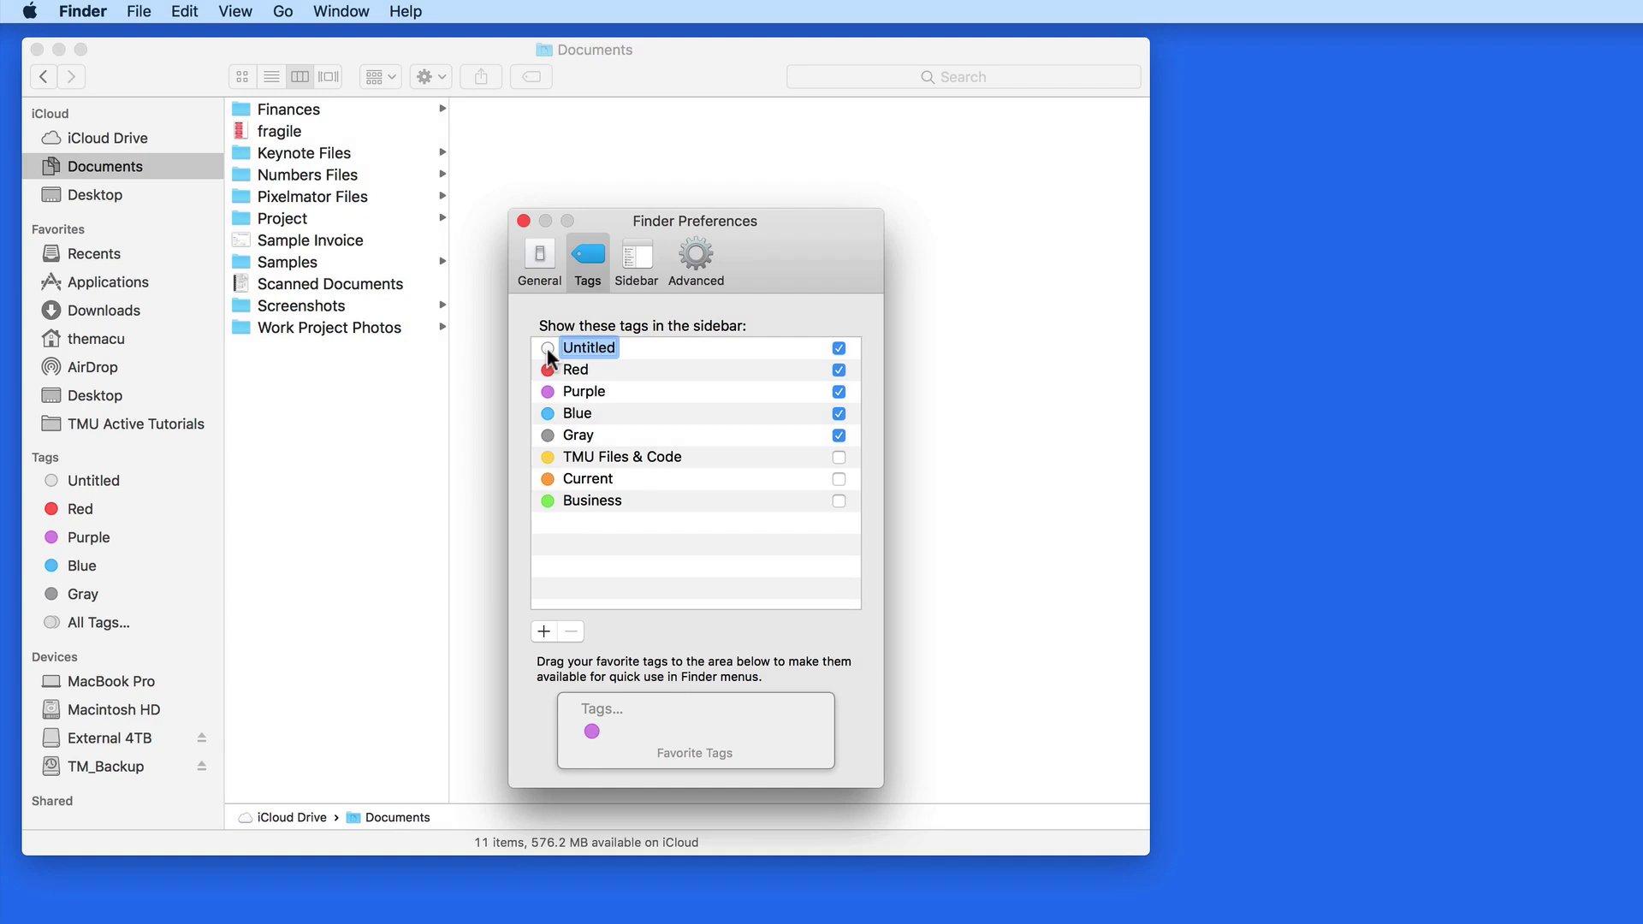
pyautogui.rightClick(547, 347)
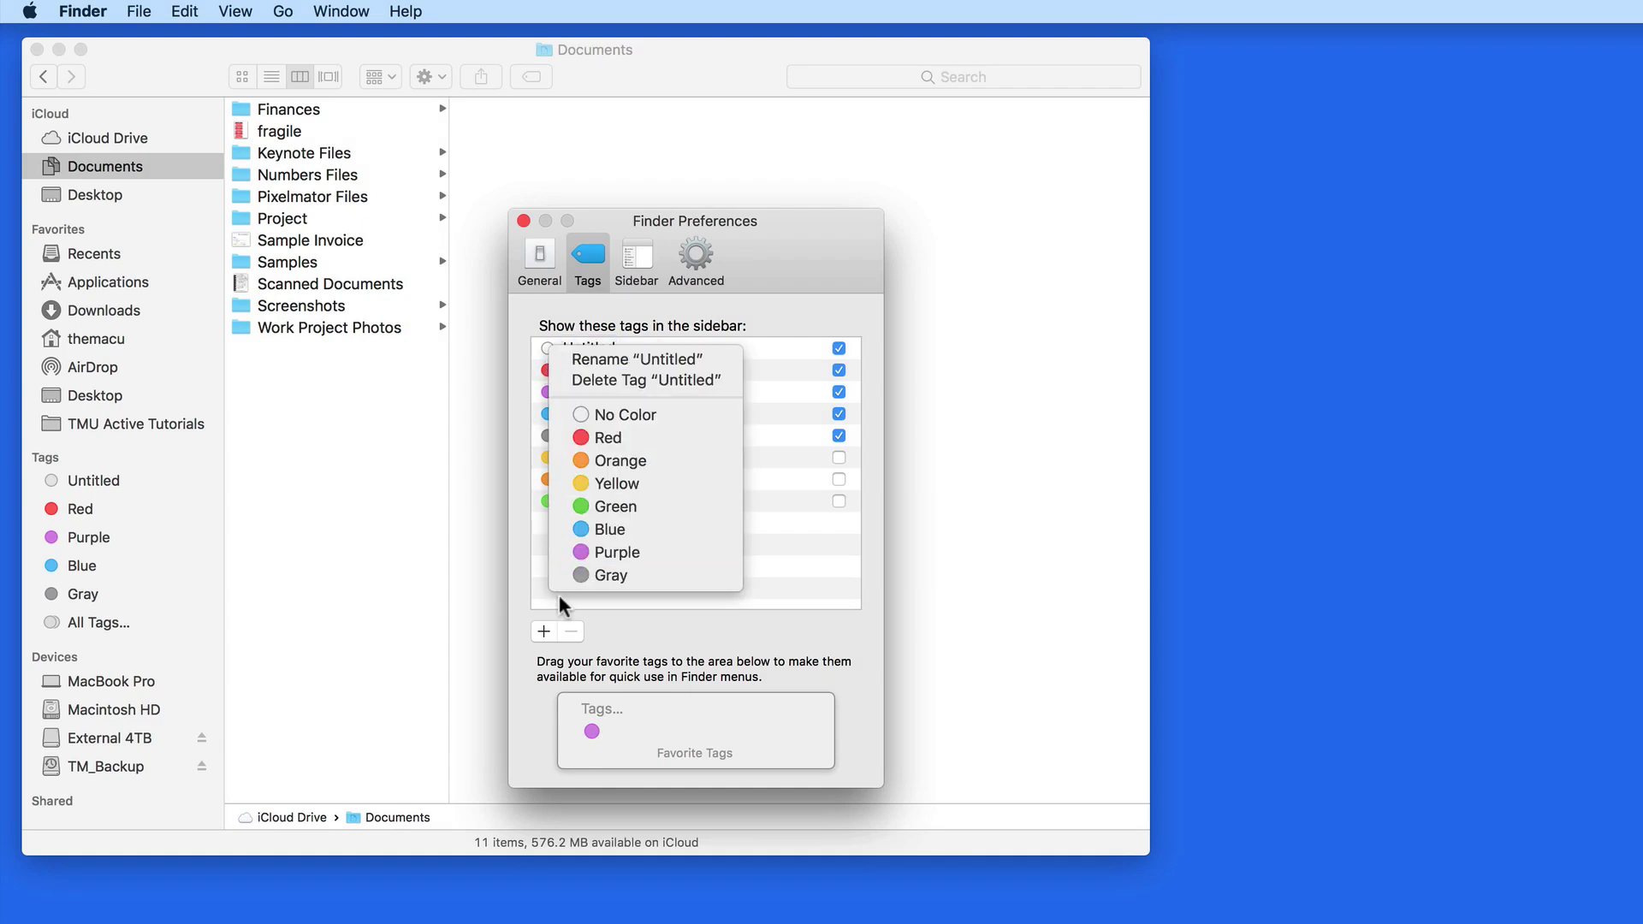
pyautogui.click(591, 414)
pyautogui.click(579, 348)
pyautogui.rightClick(579, 347)
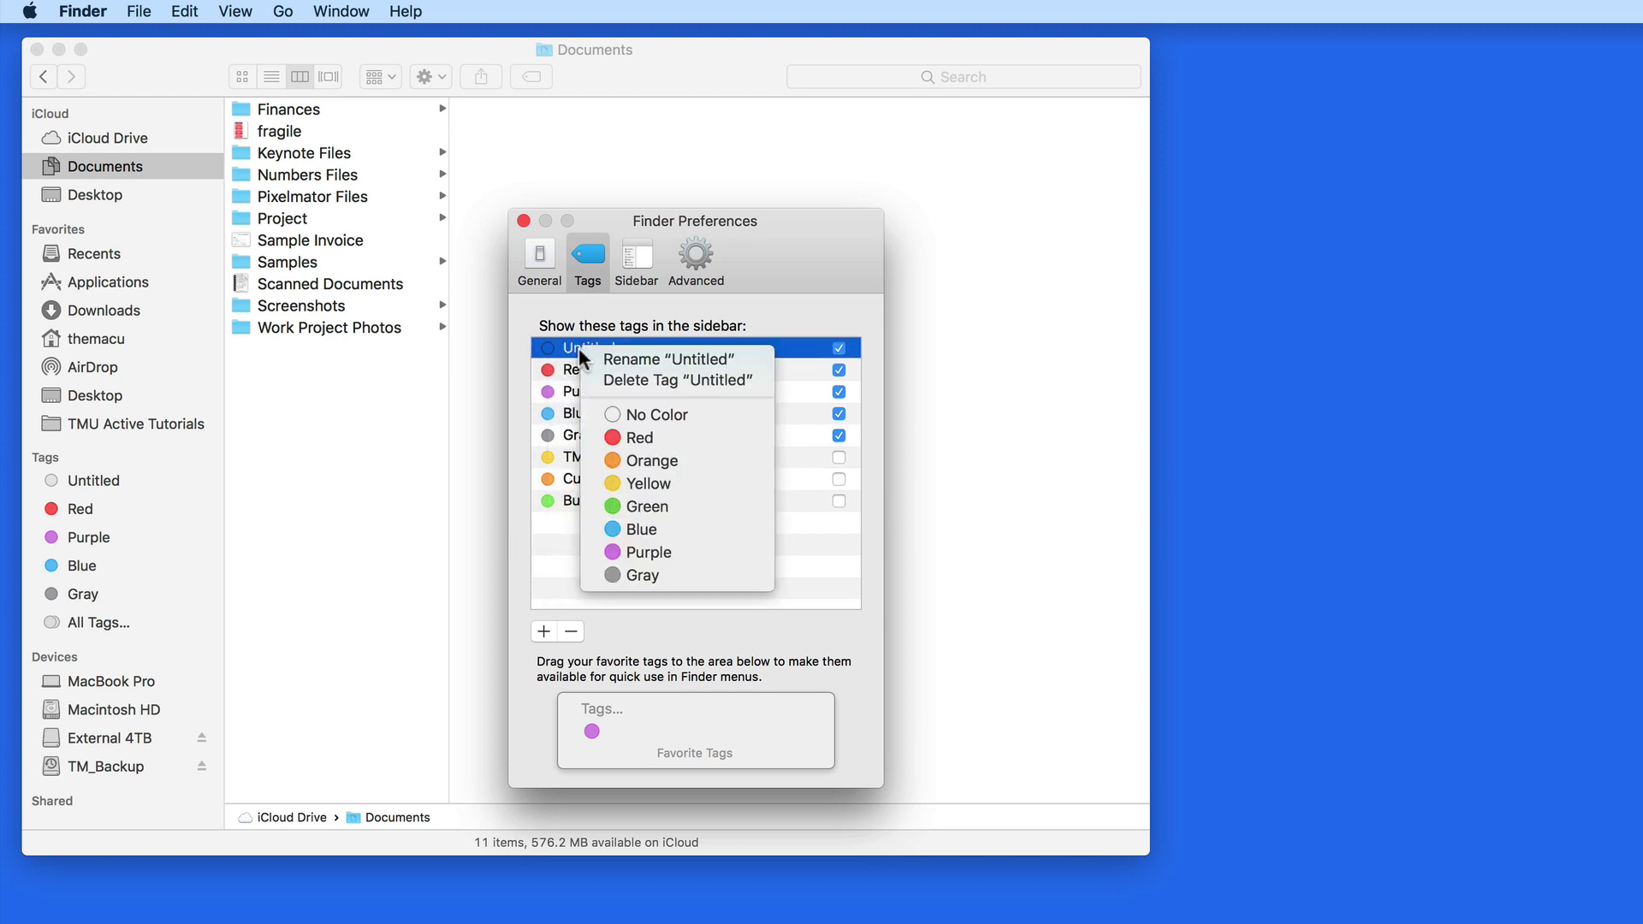
pyautogui.click(589, 361)
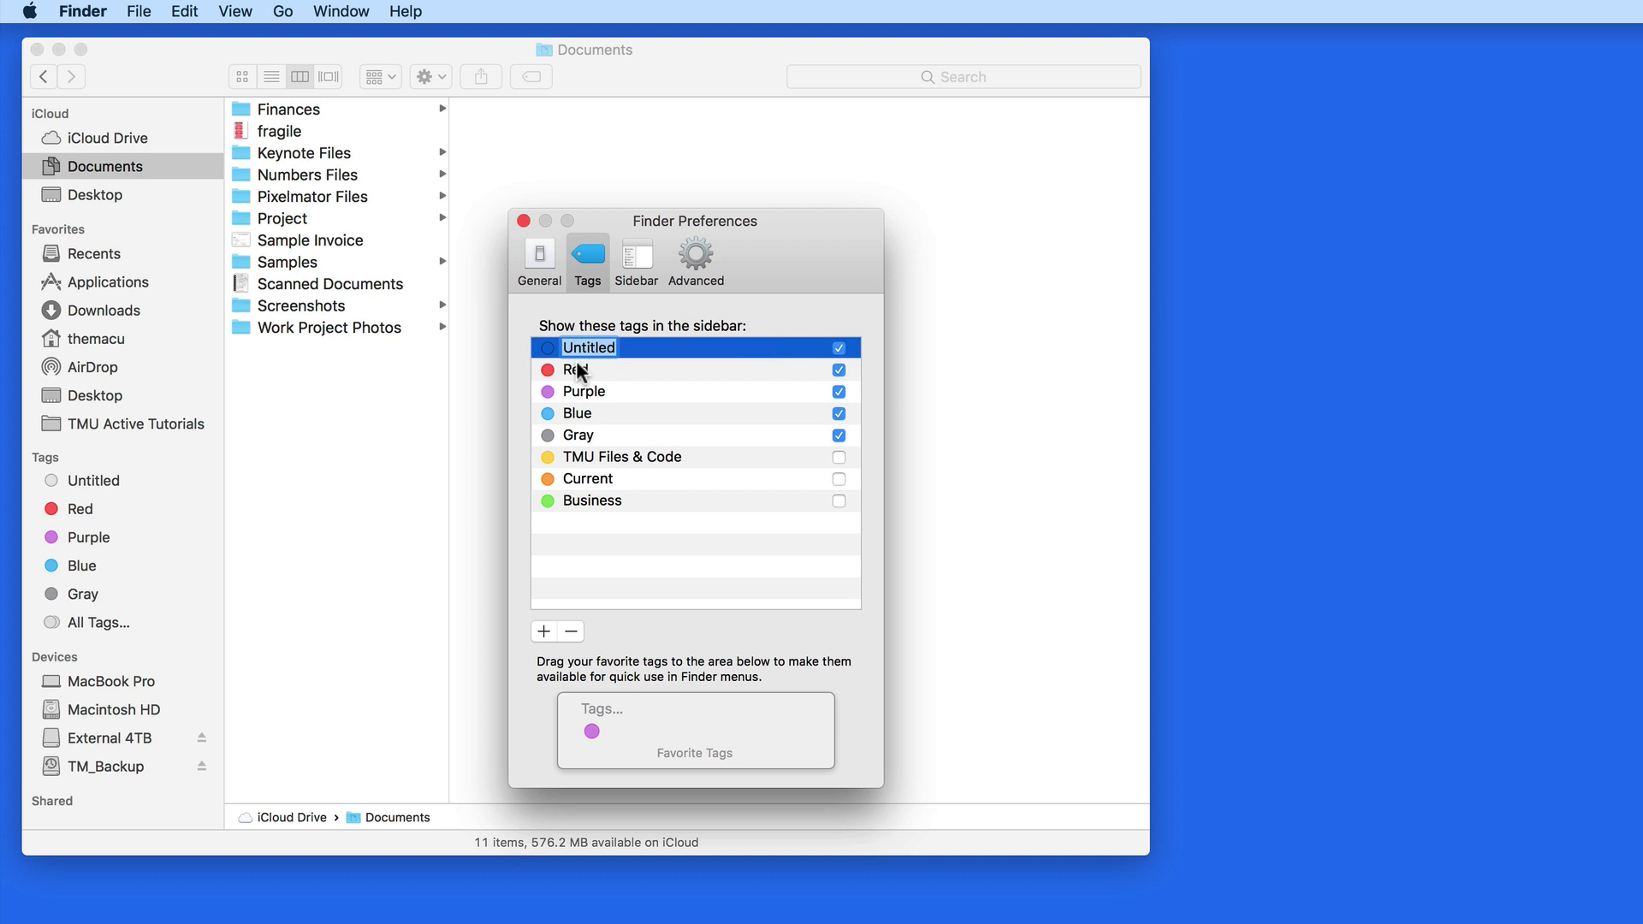
pyautogui.write('Stock Photos')
pyautogui.click(524, 349)
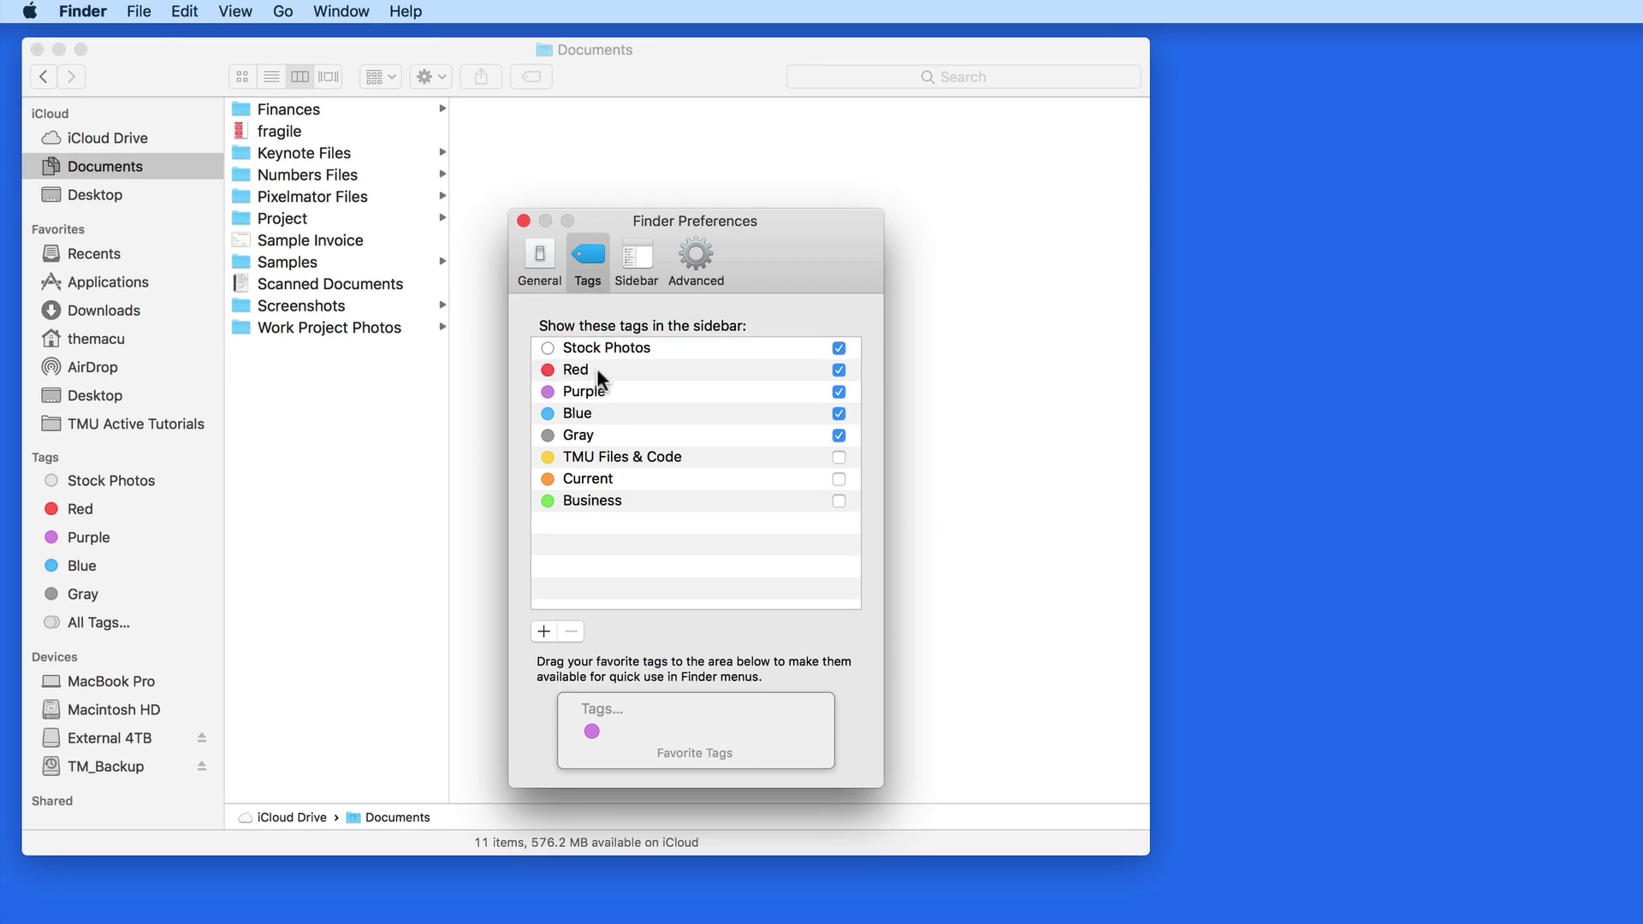
# Rename the Blue tag to Home and the Purple tag to Important.
pyautogui.rightClick(609, 417)
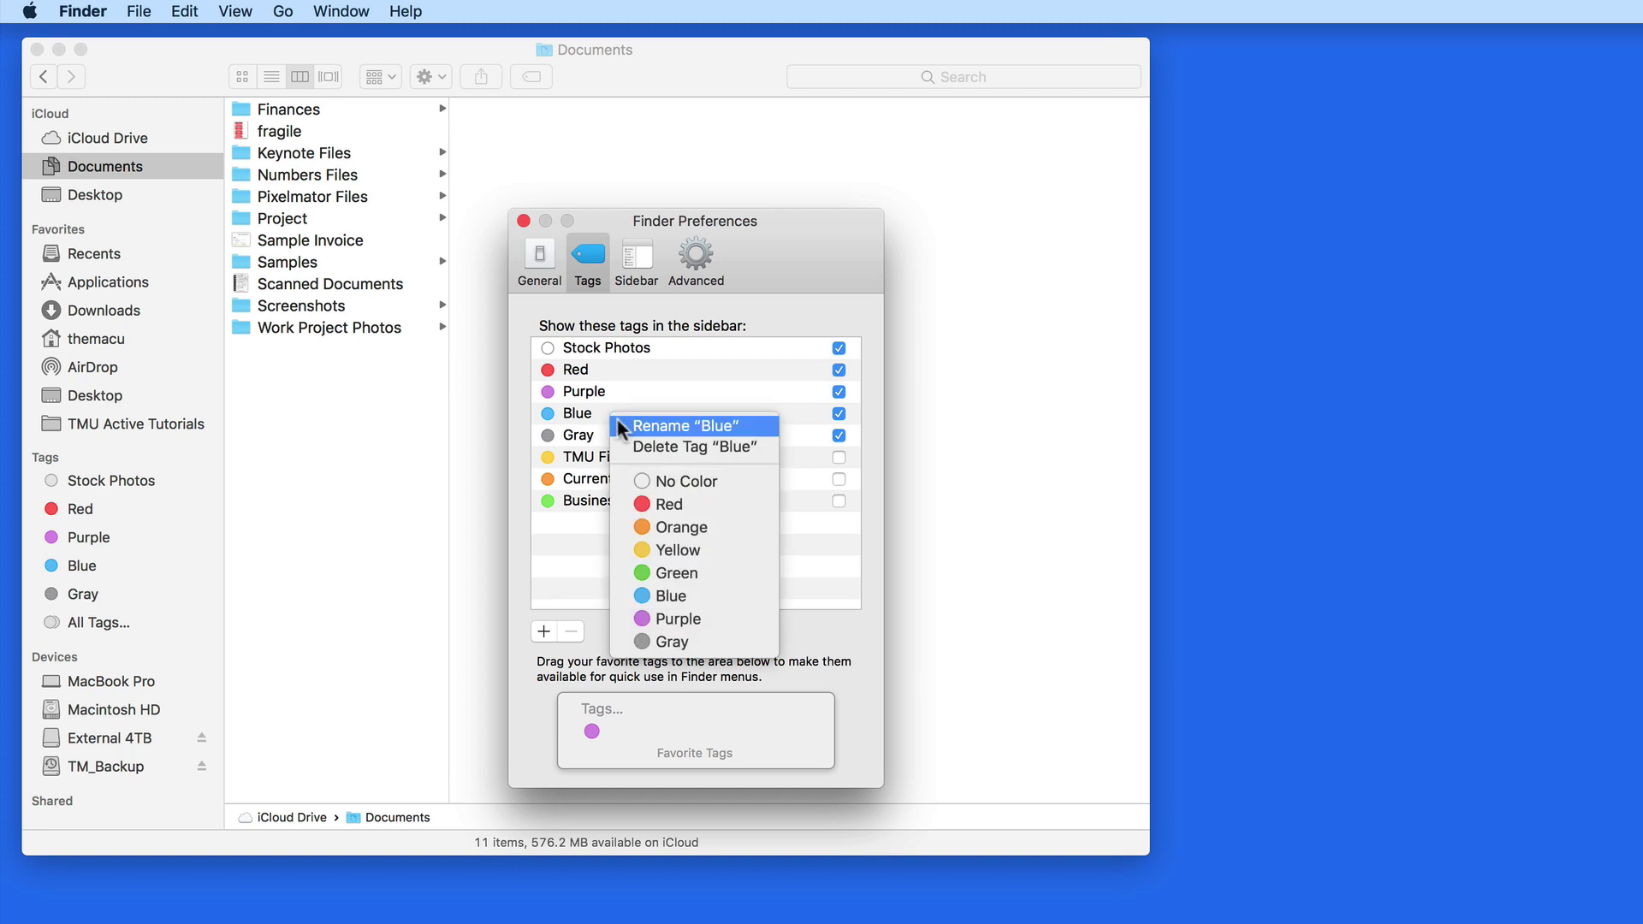
pyautogui.click(624, 424)
pyautogui.write('Home')
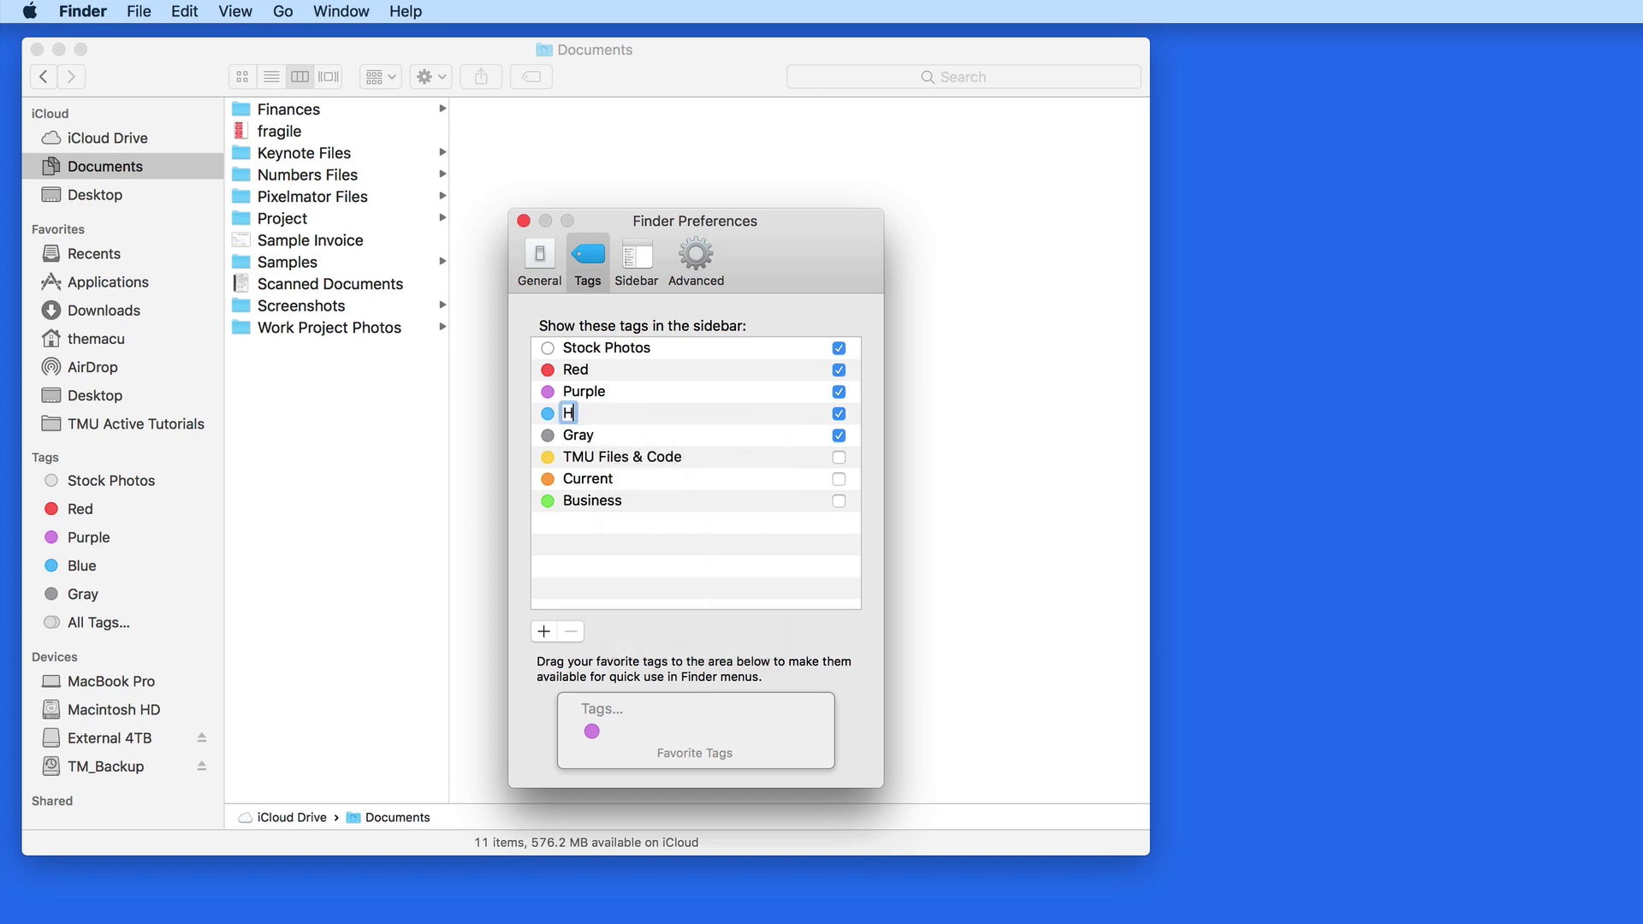
pyautogui.click(620, 389)
pyautogui.rightClick(620, 389)
pyautogui.click(635, 398)
pyautogui.write('Important')
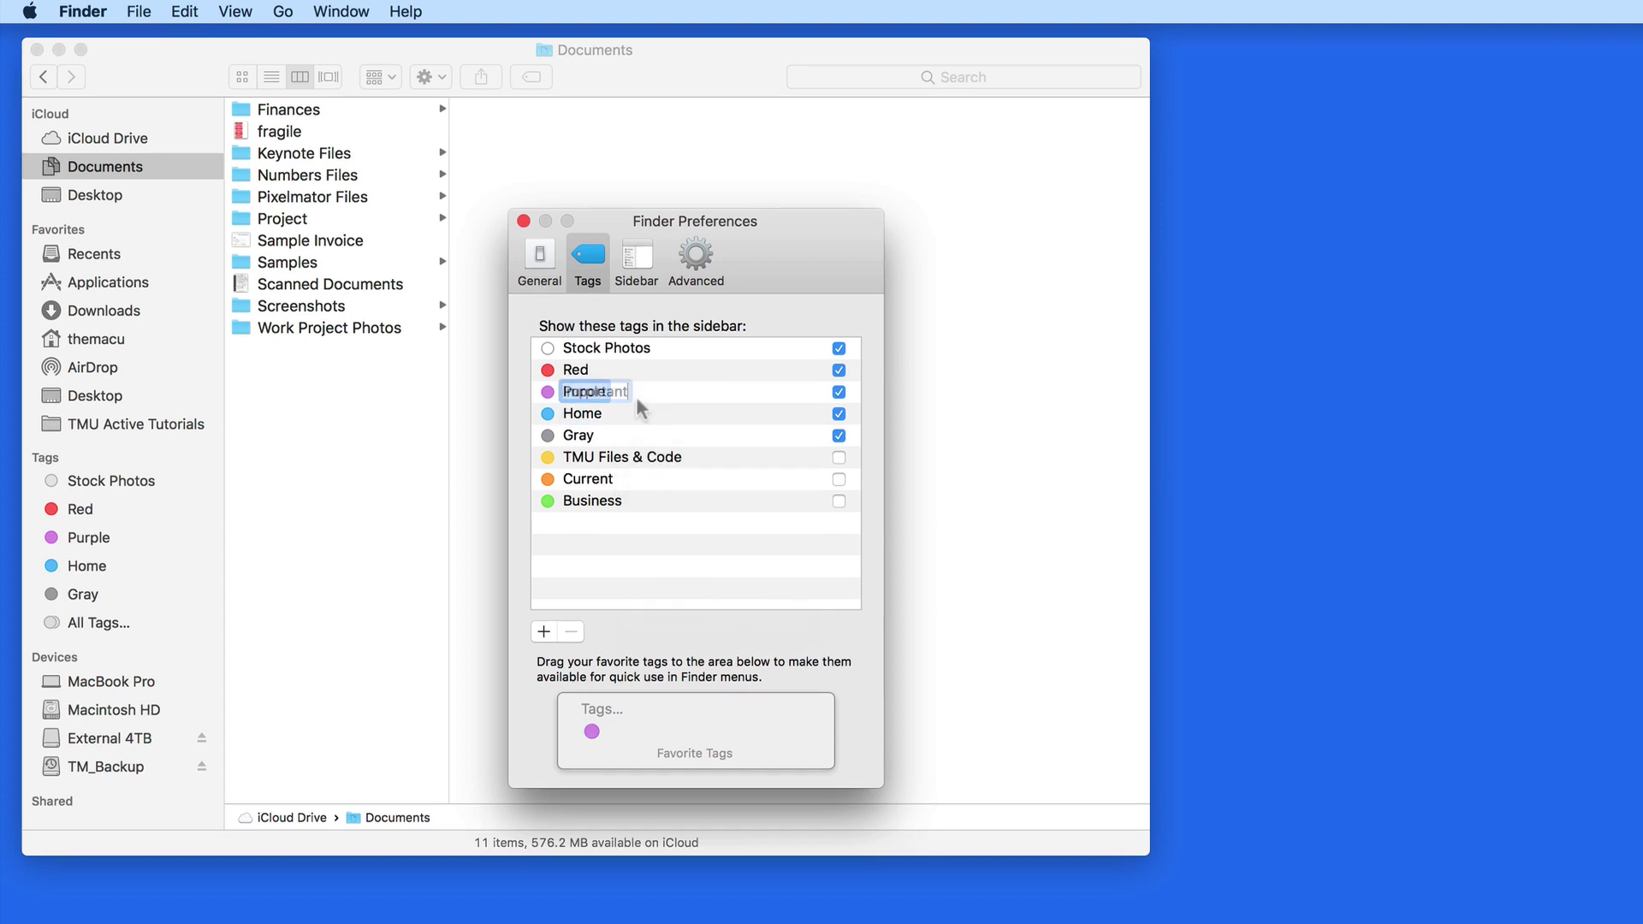
pyautogui.press('Return')
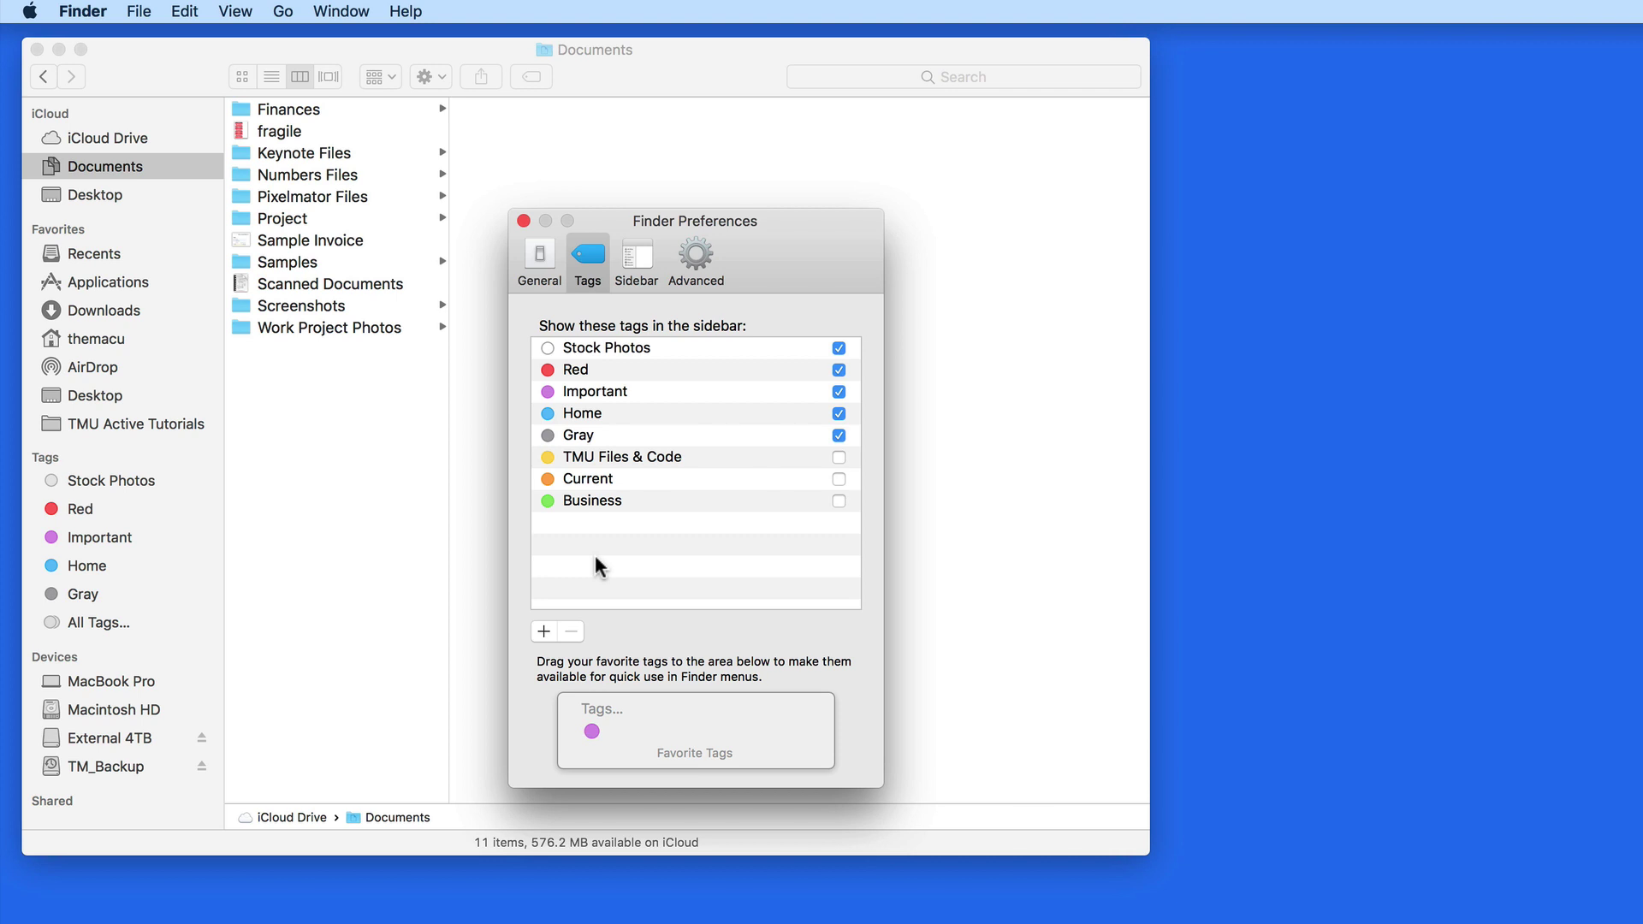
# Close preferences, show All Tags, then browse Documents › Project › Numbers Files and select Loan Compare.
pyautogui.click(523, 221)
pyautogui.click(102, 623)
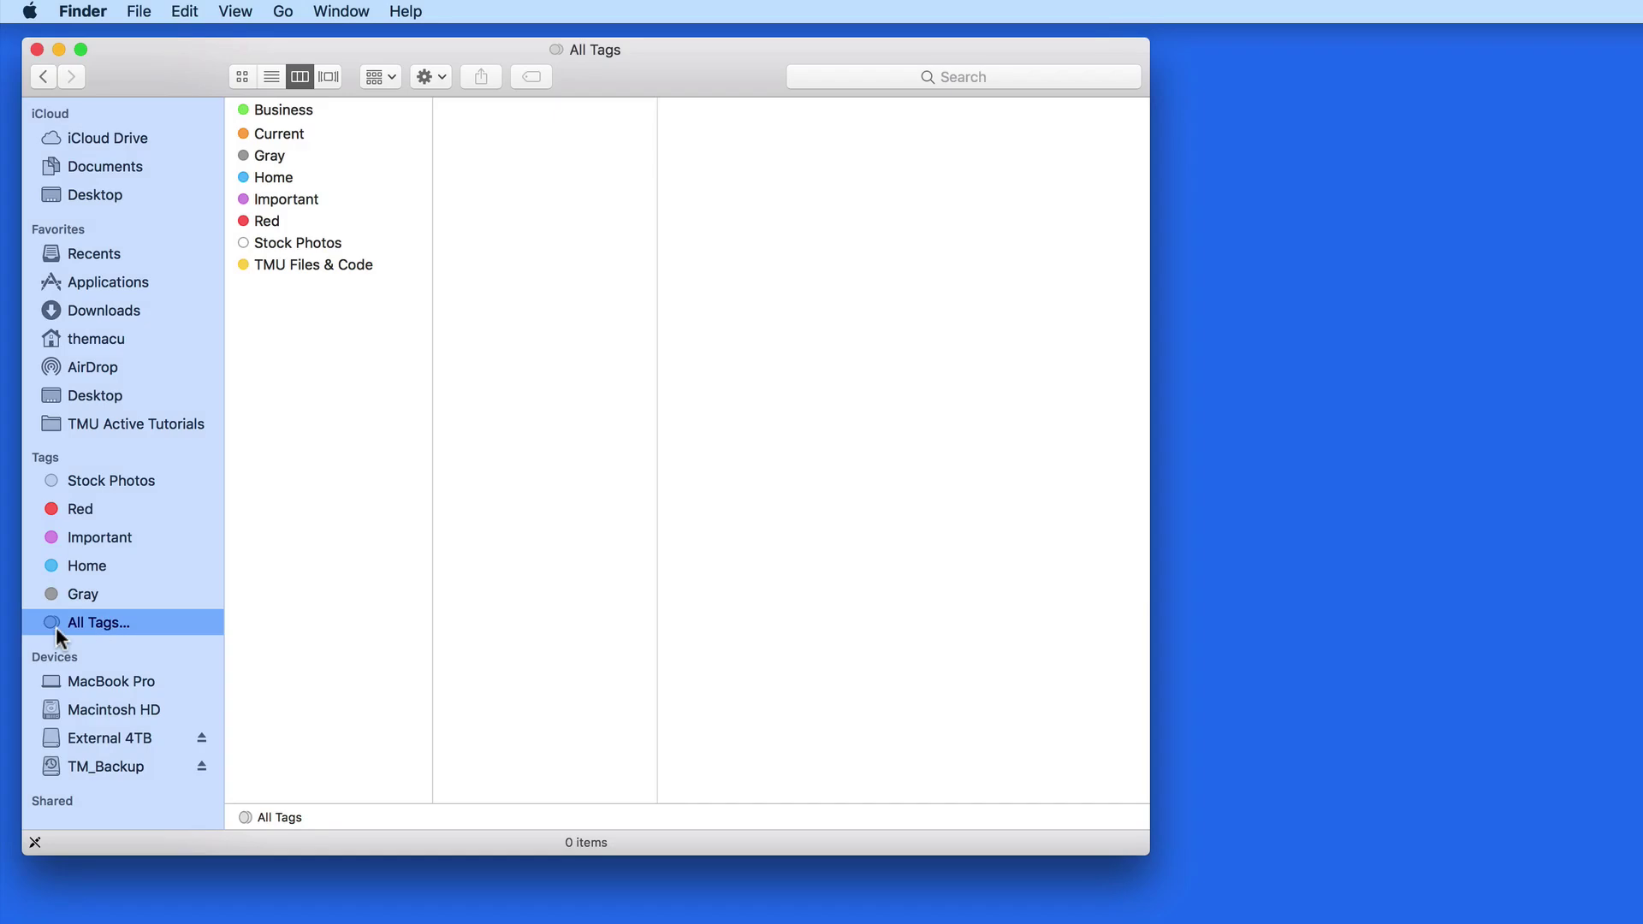
pyautogui.click(264, 264)
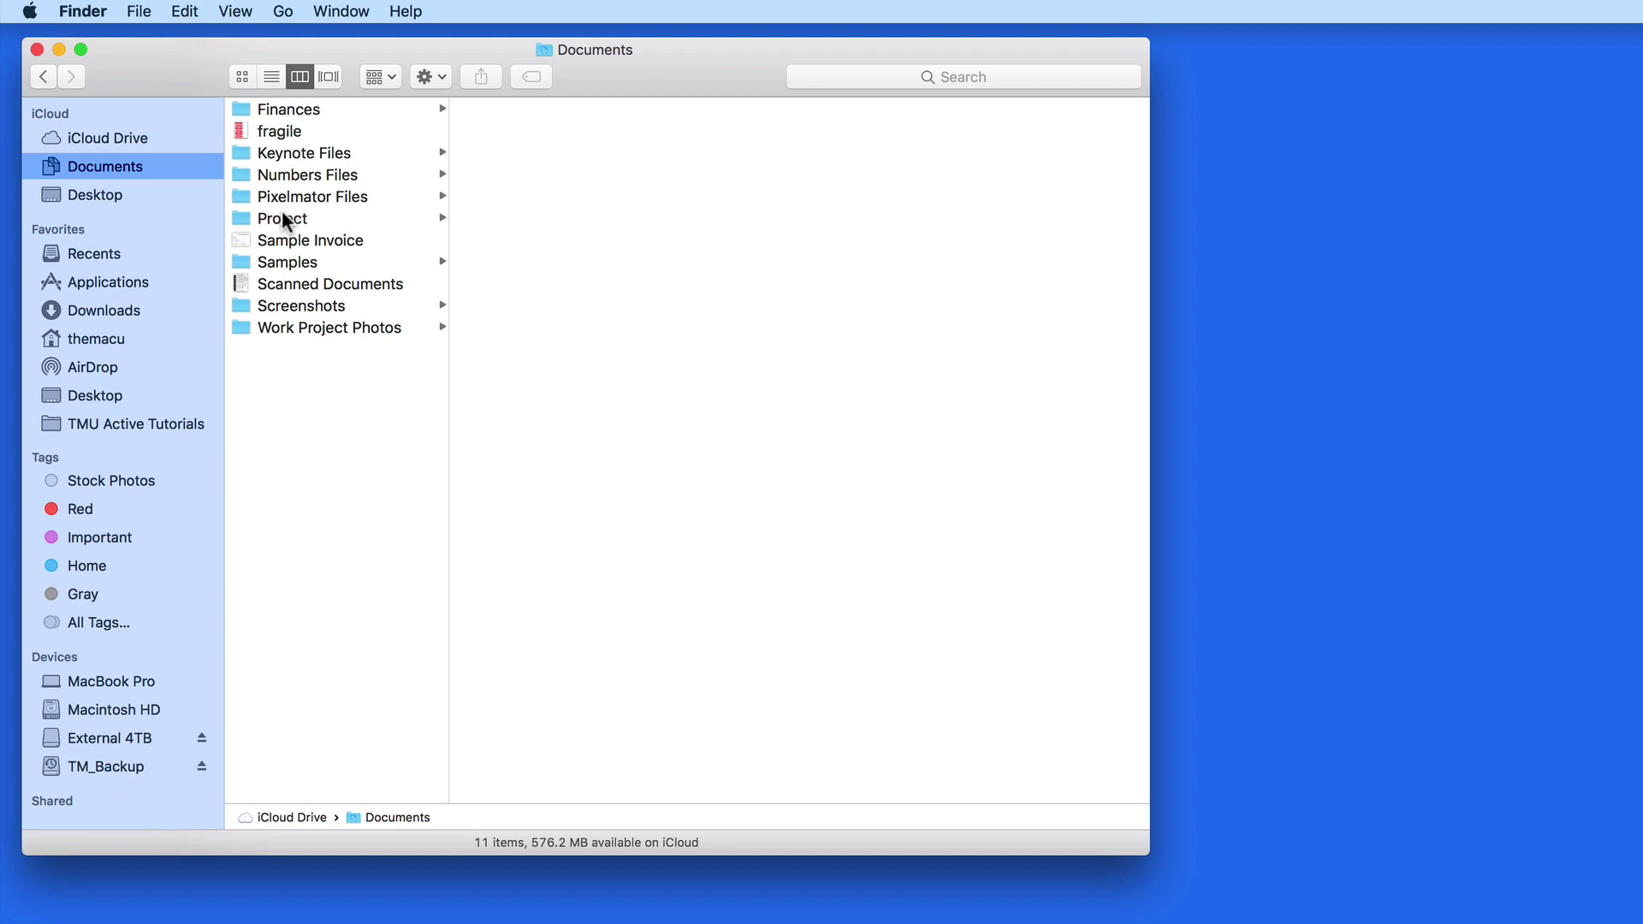
pyautogui.click(283, 219)
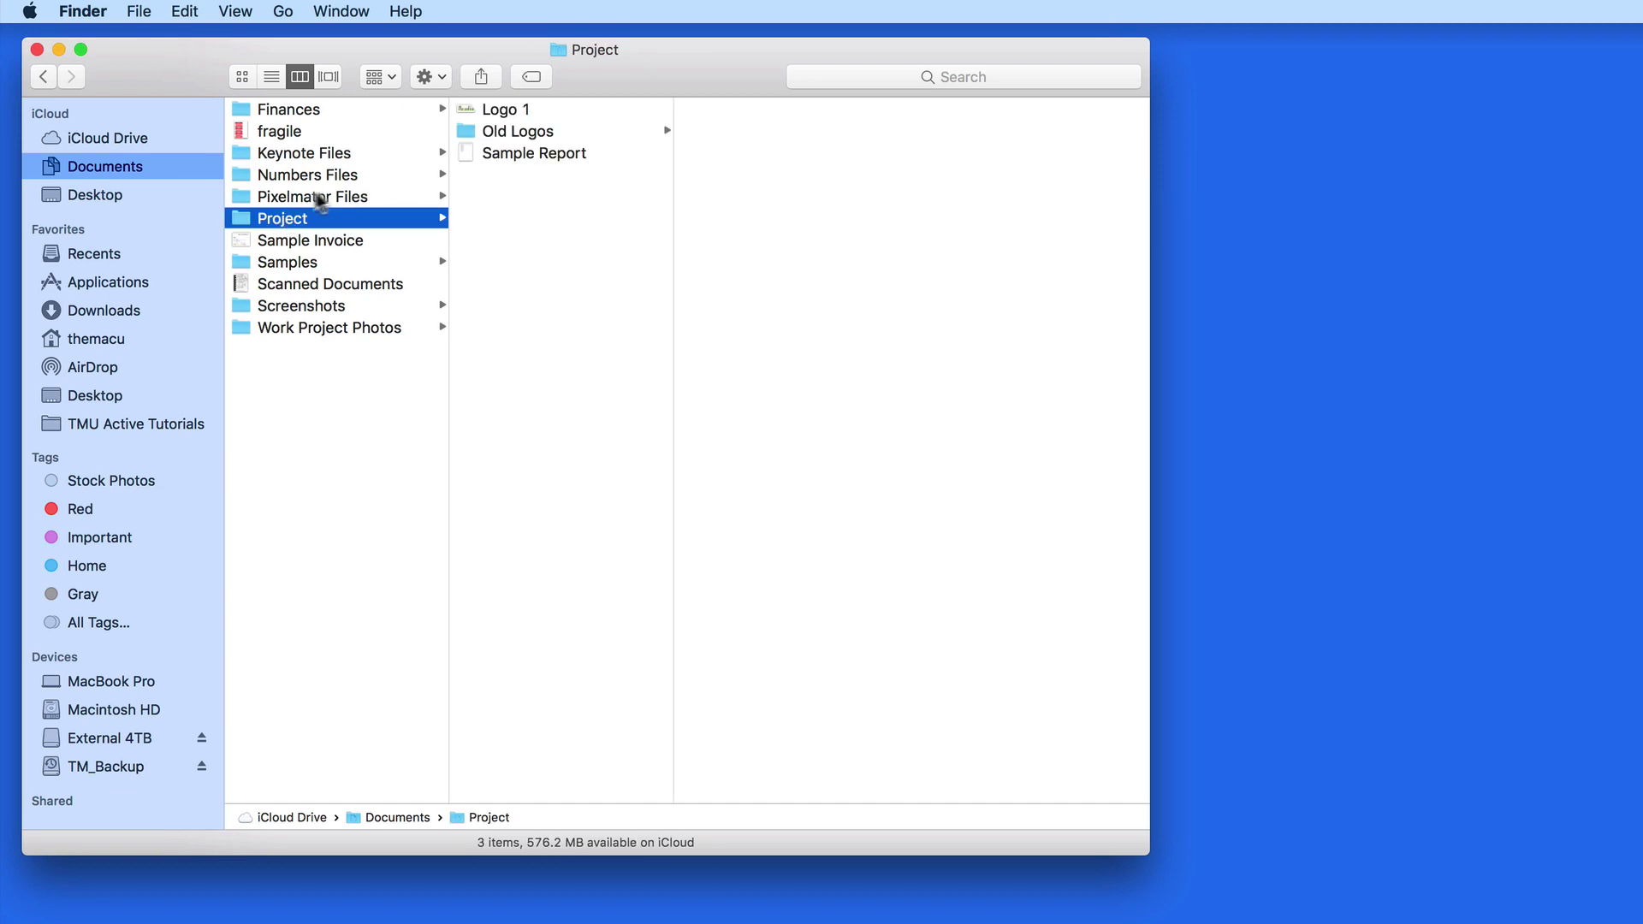
pyautogui.click(289, 175)
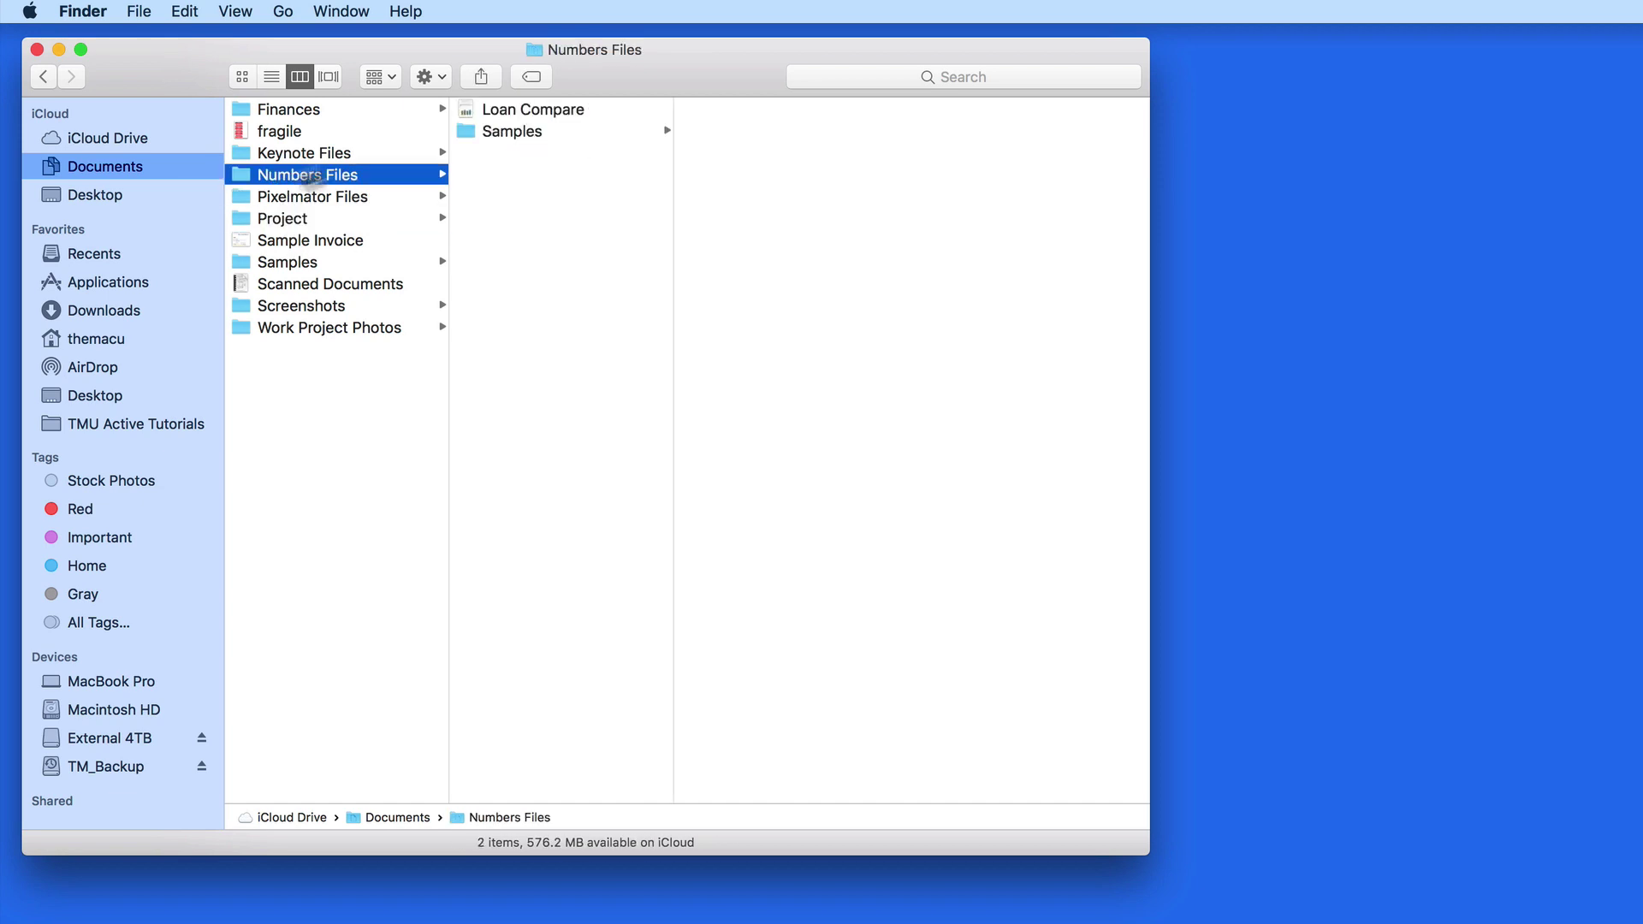
pyautogui.click(534, 111)
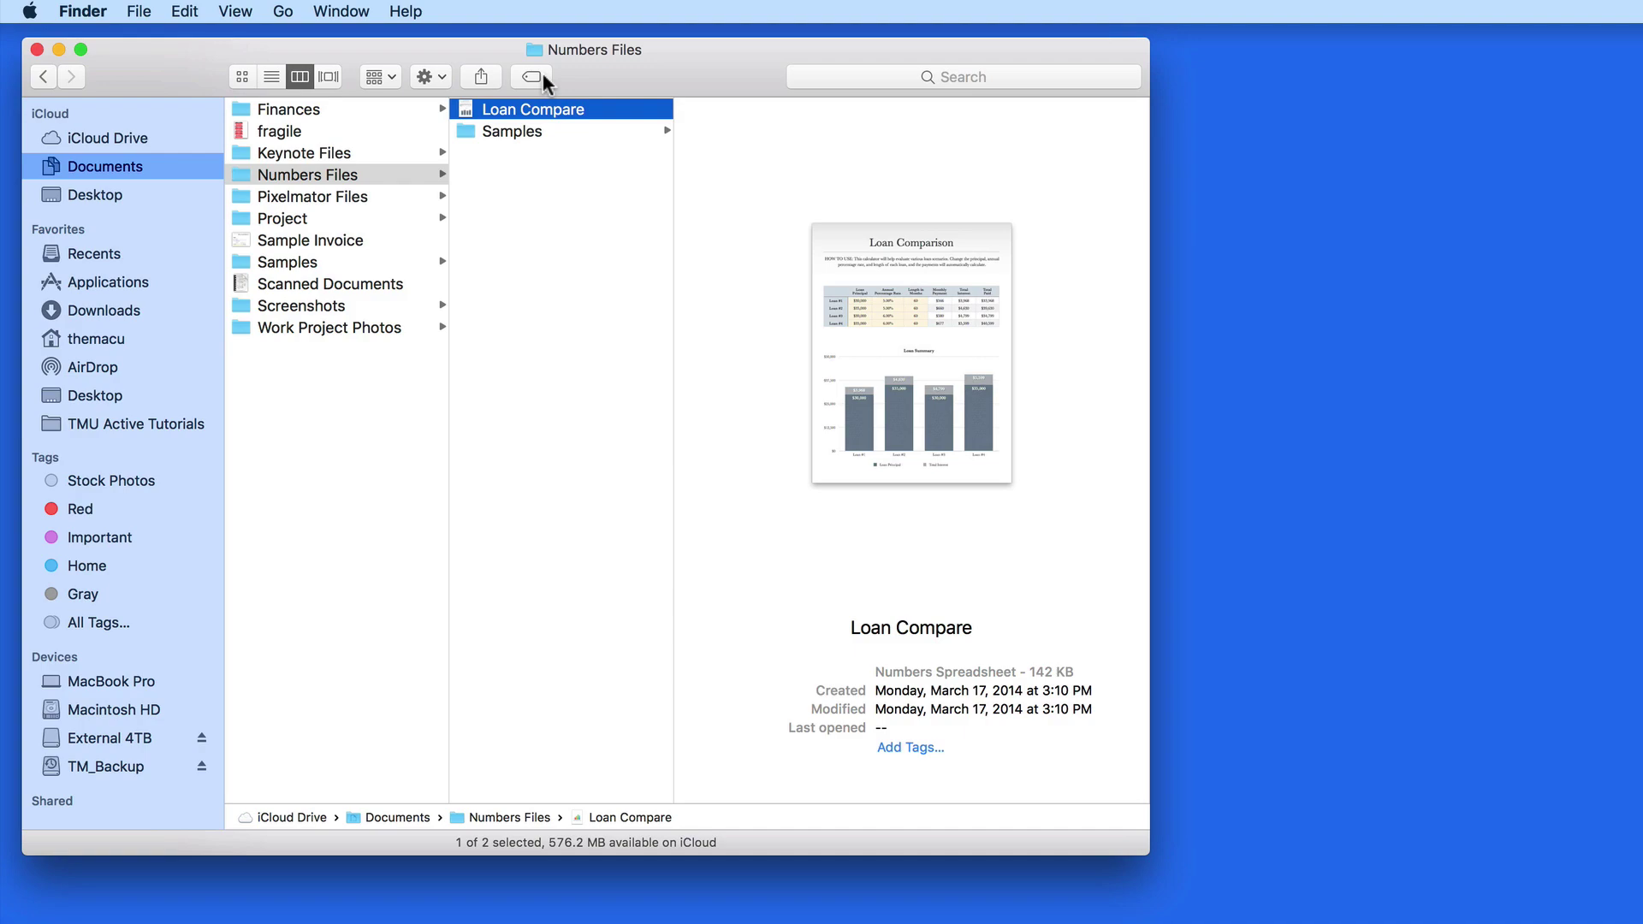
# Tag Loan Compare as Important, check the Important view, then reopen its tag assignment.
pyautogui.click(543, 74)
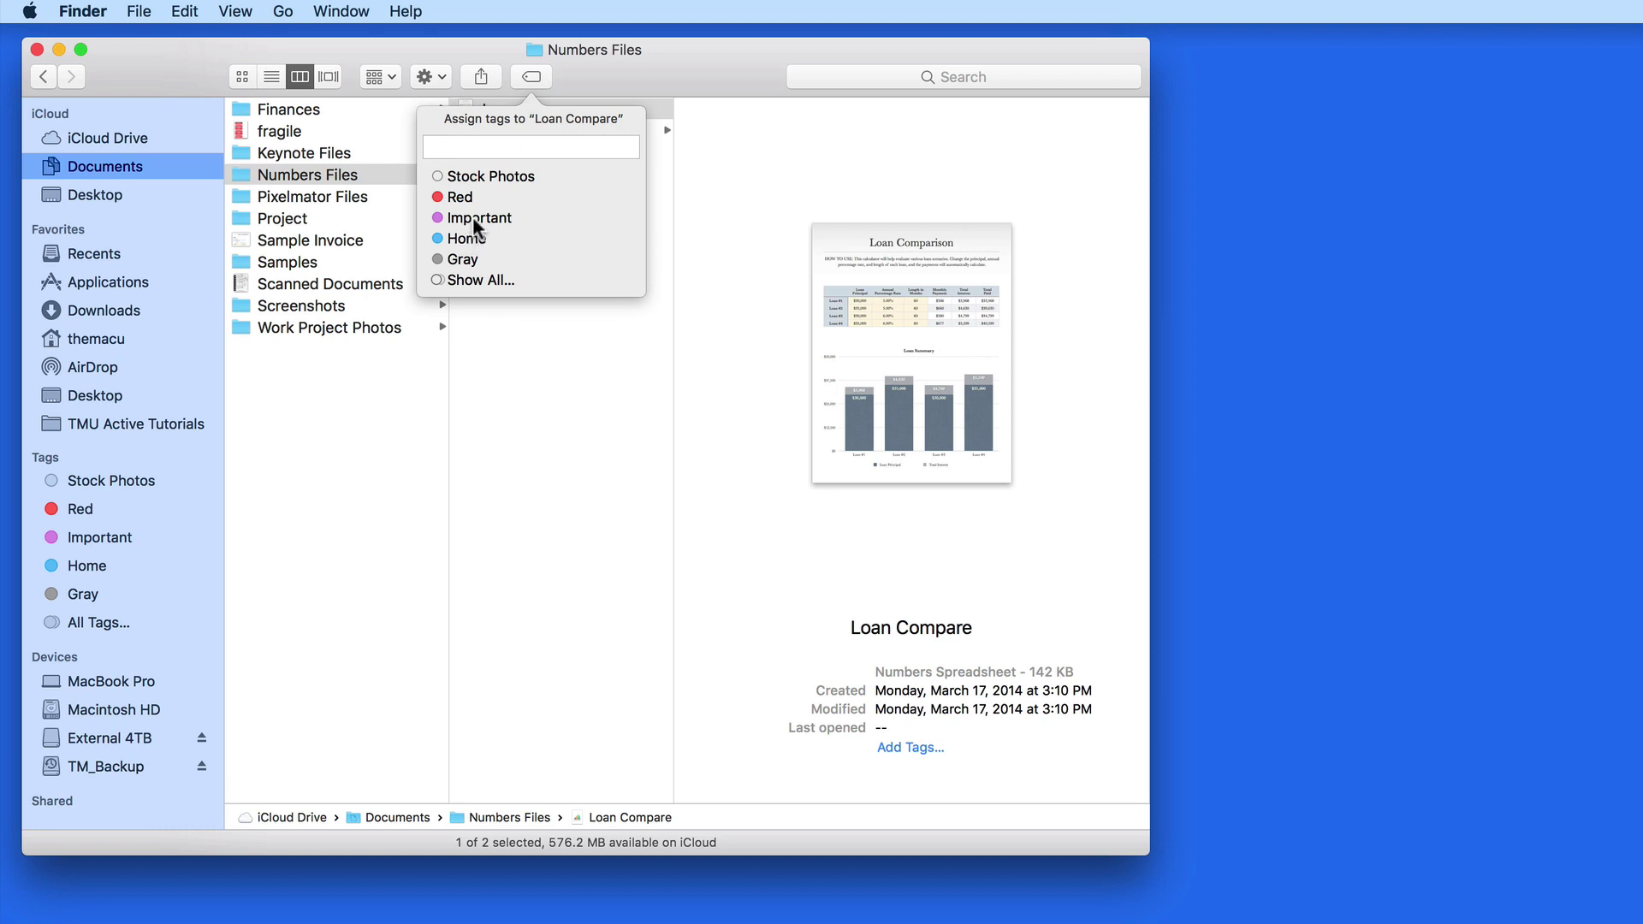
pyautogui.click(475, 219)
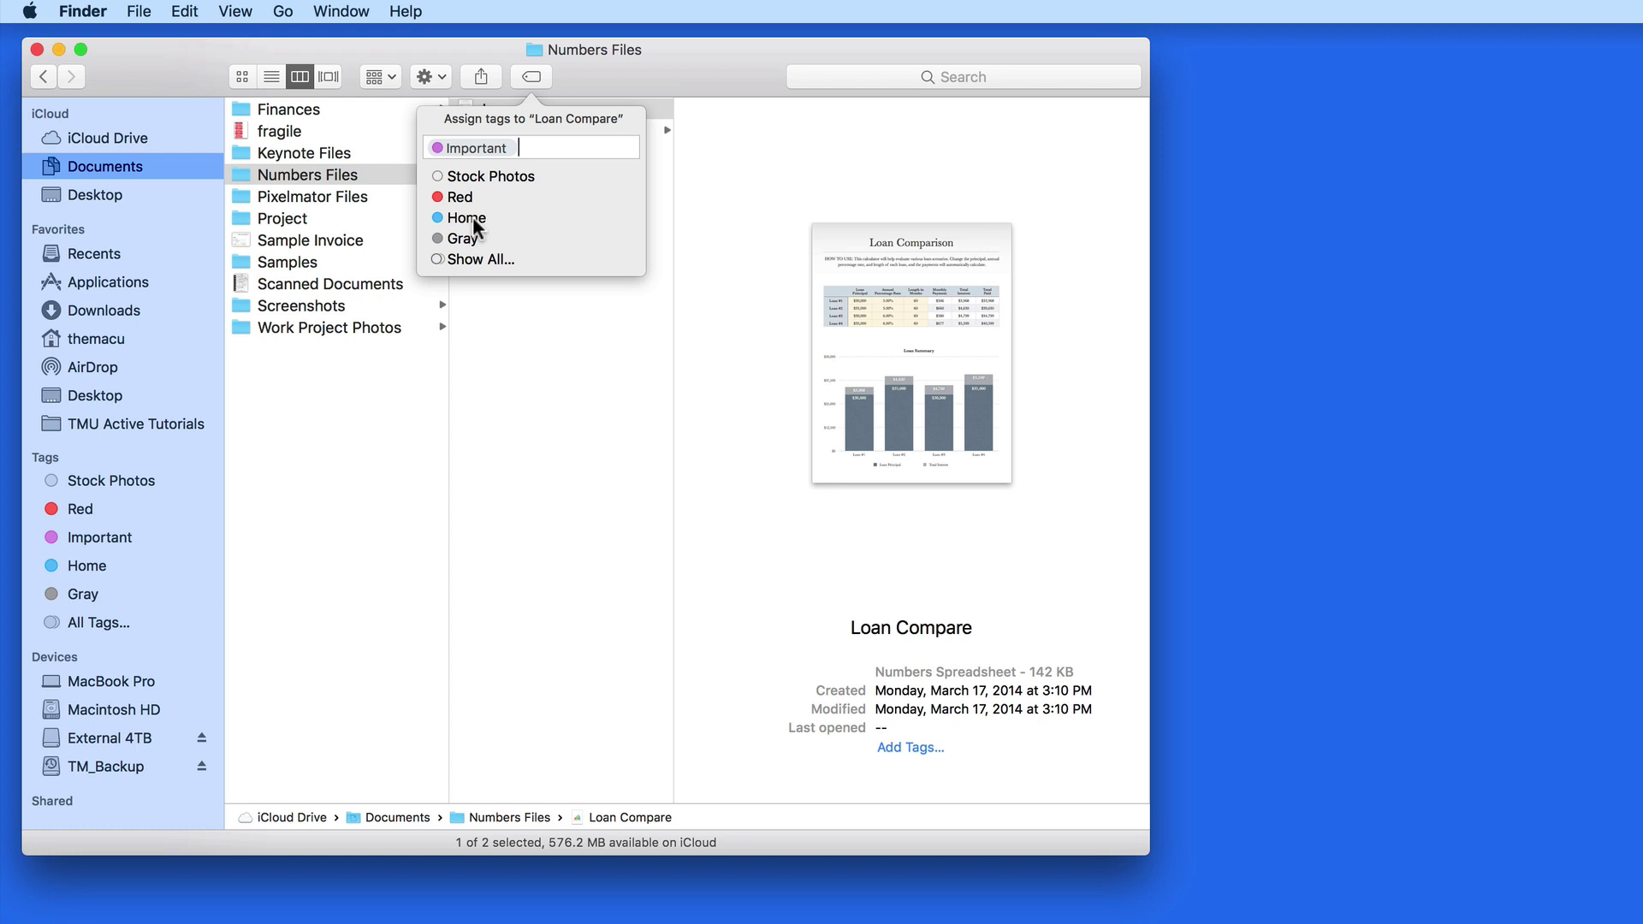
pyautogui.click(514, 313)
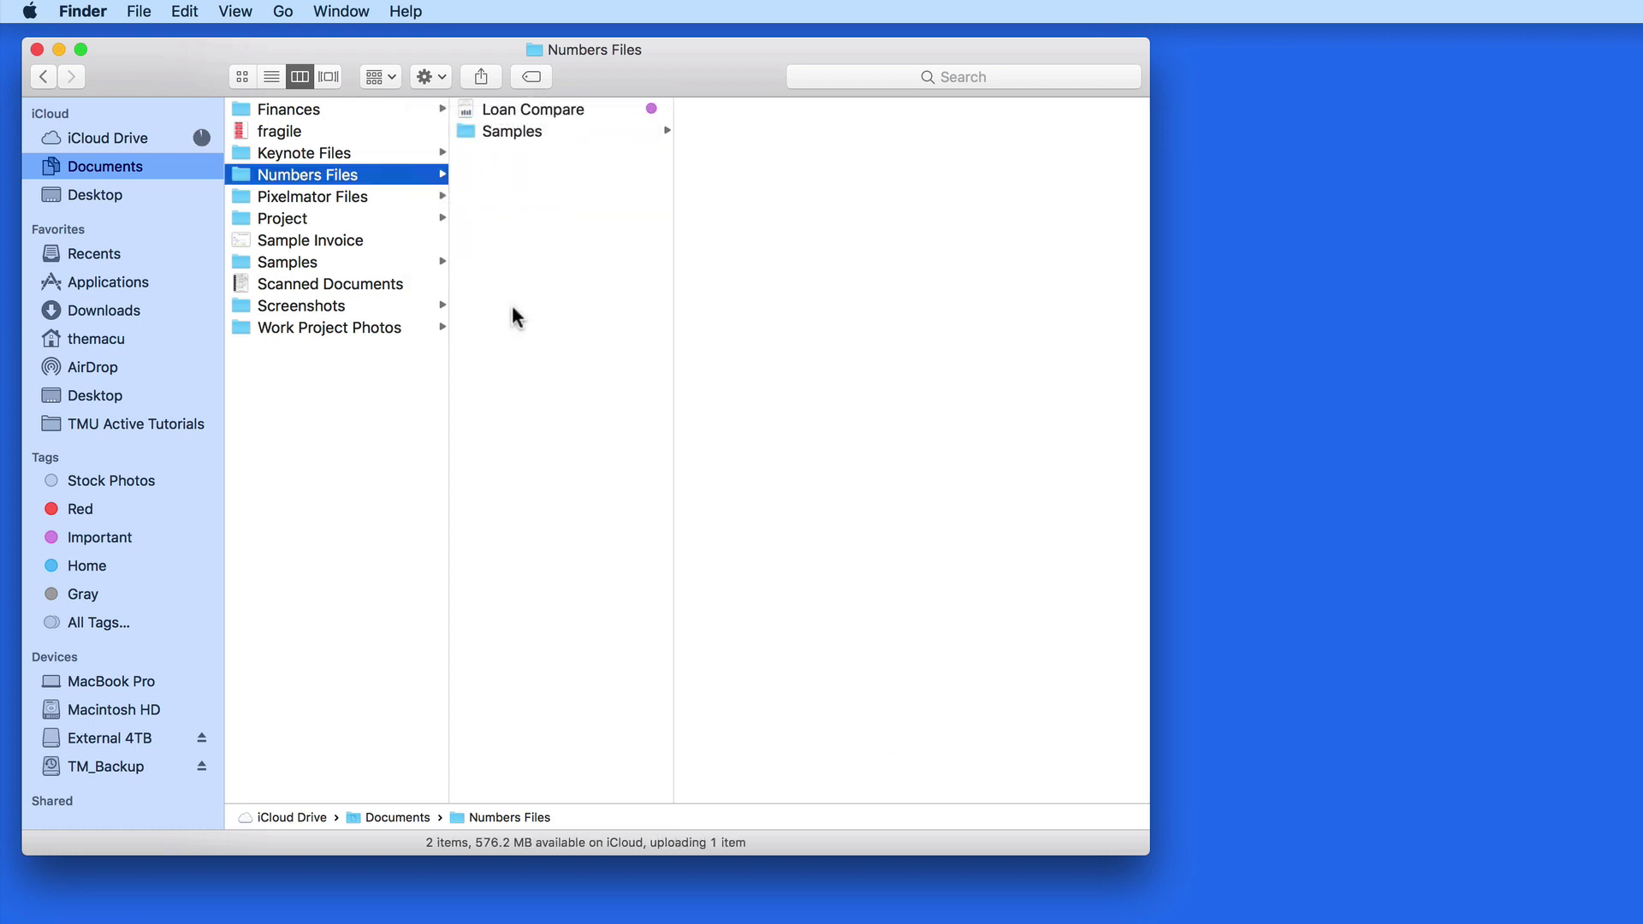
pyautogui.click(113, 540)
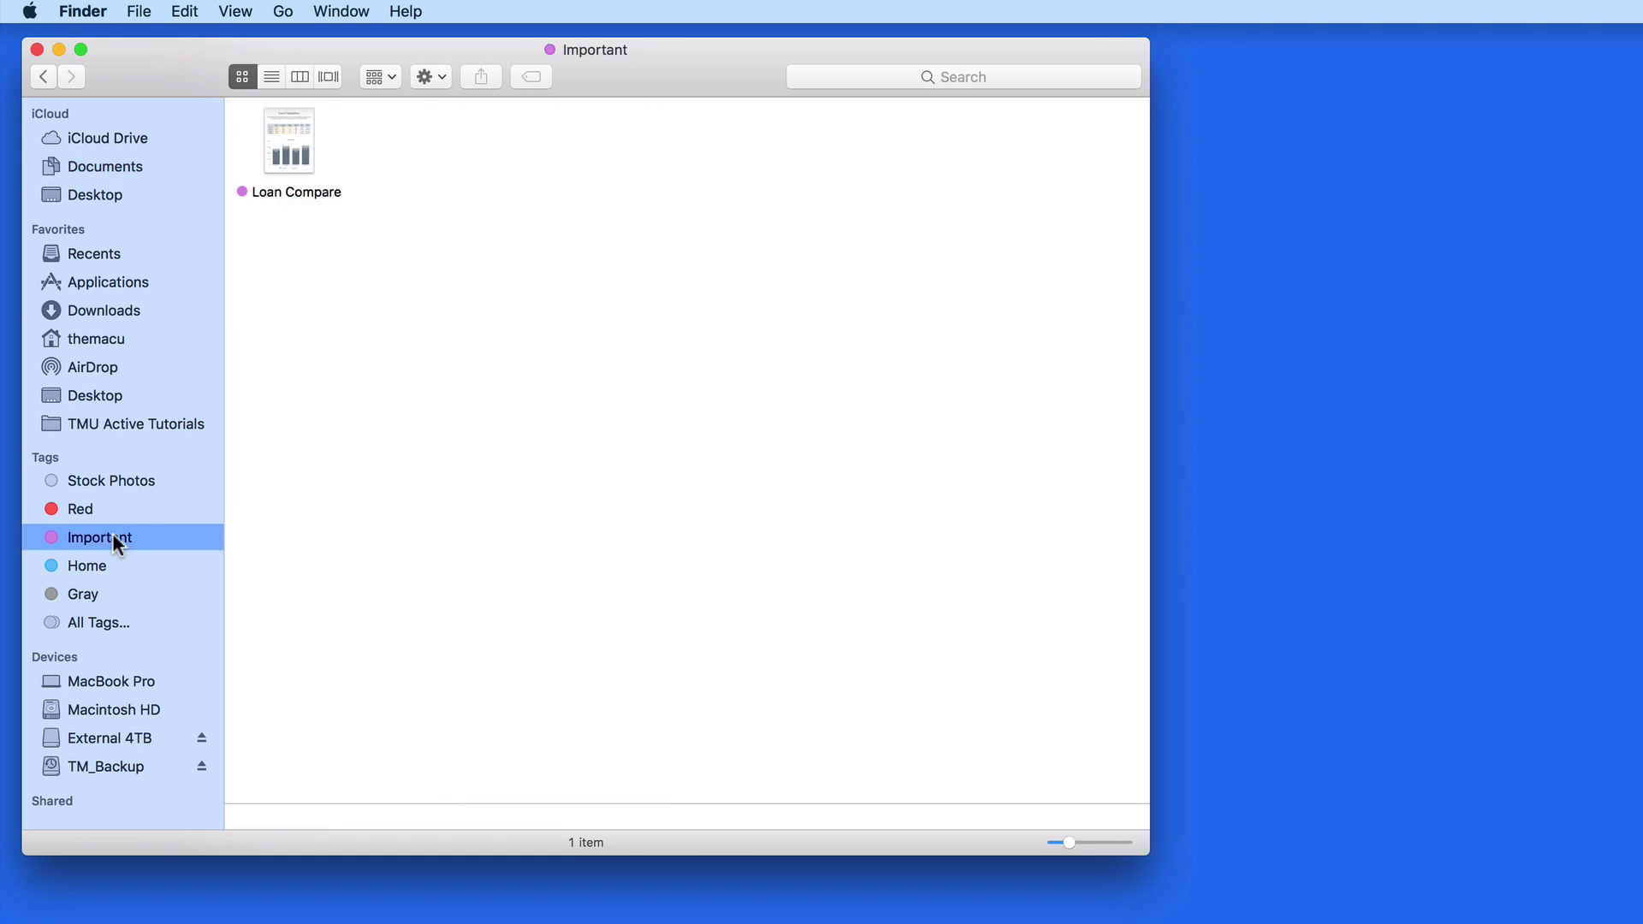
pyautogui.click(43, 77)
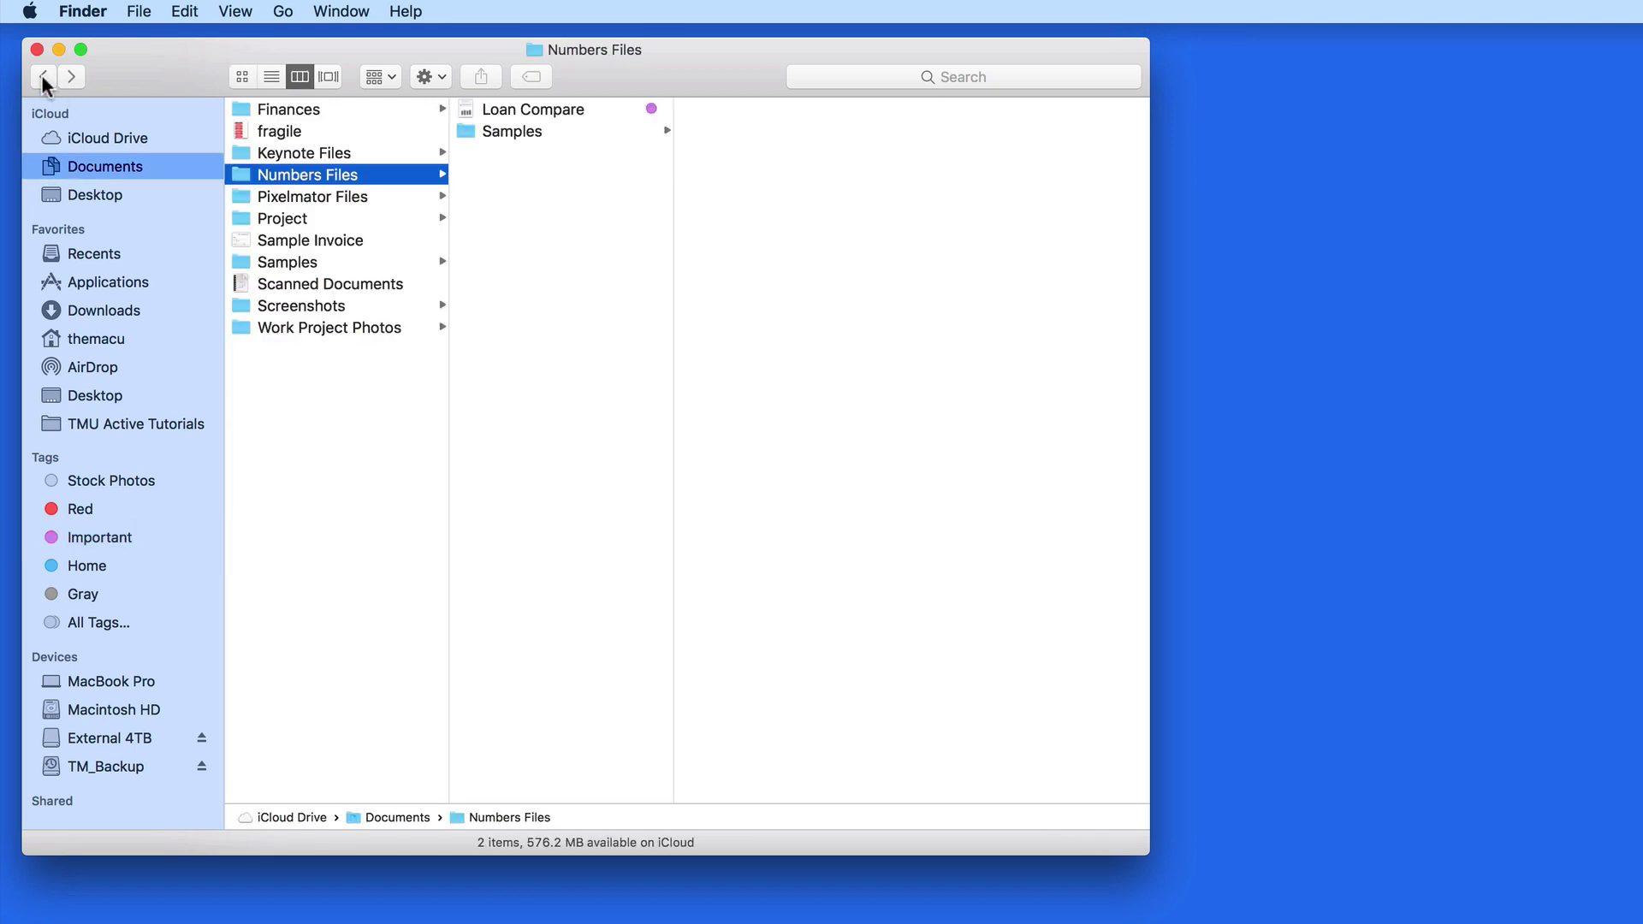
pyautogui.rightClick(515, 113)
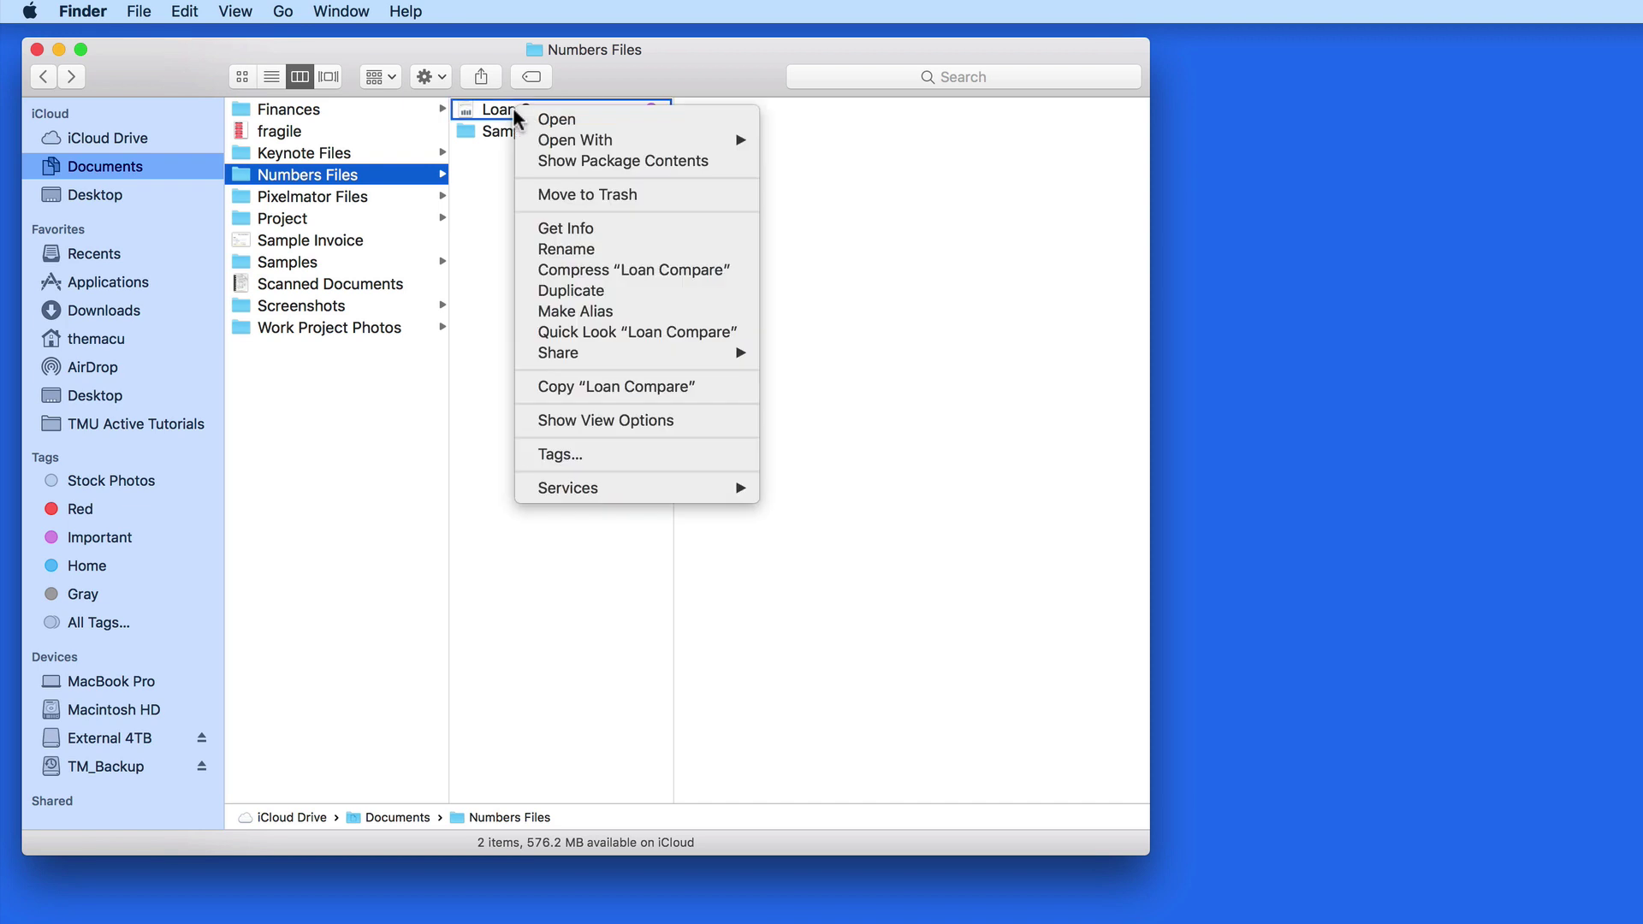
pyautogui.click(543, 454)
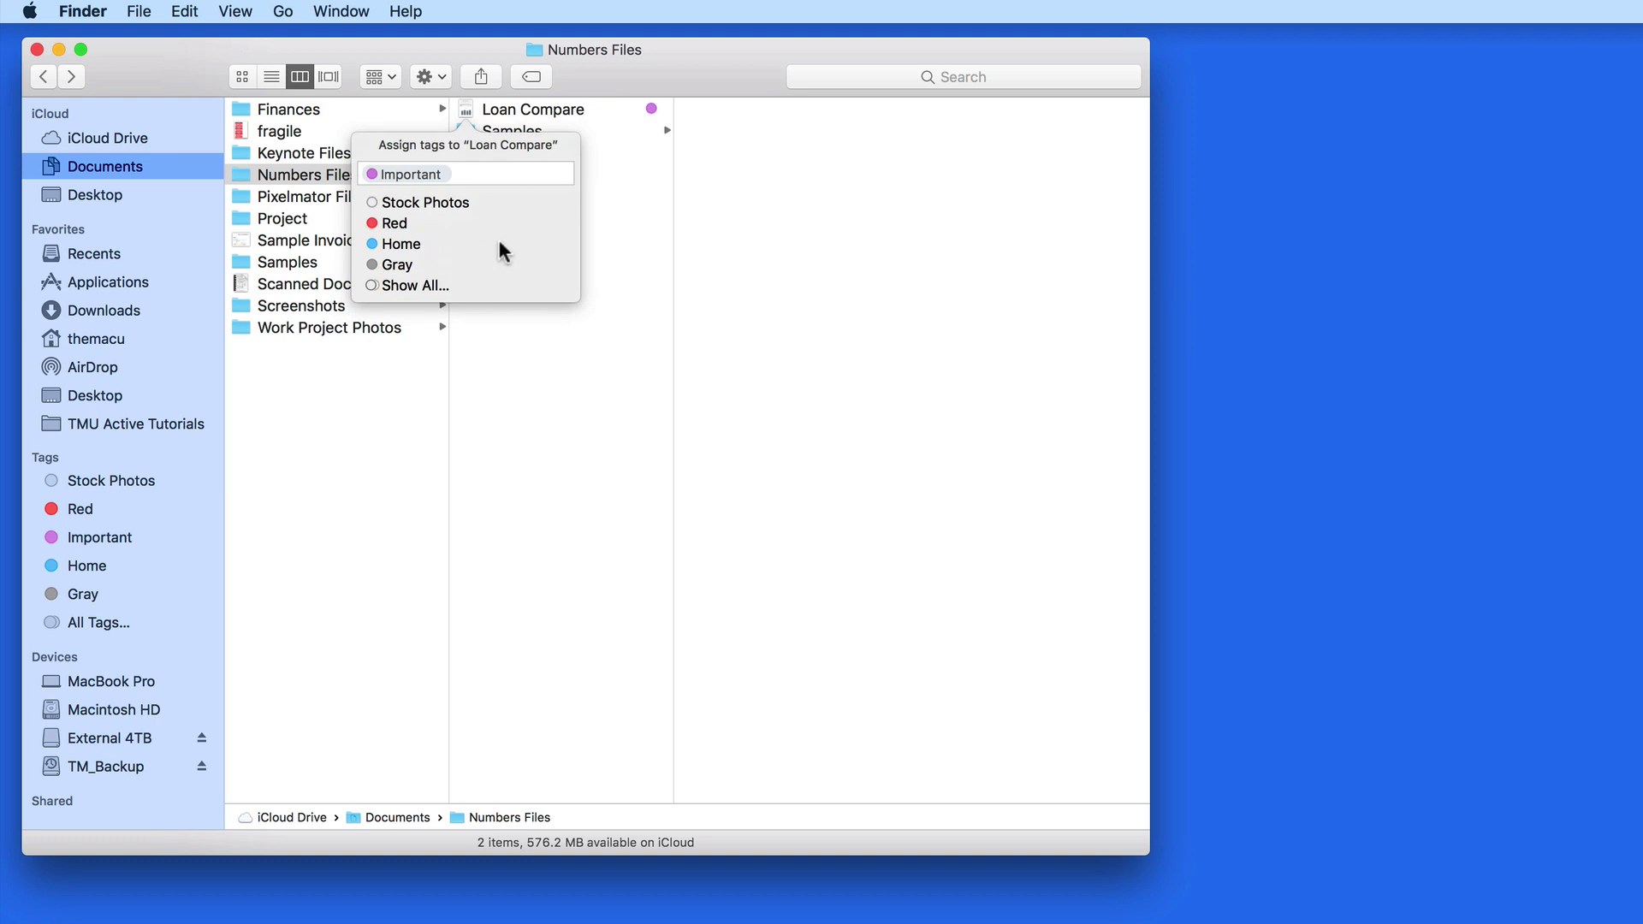
# Drag Important and Home into Favorite Tags in Finder Preferences, then close the window.
pyautogui.click(568, 425)
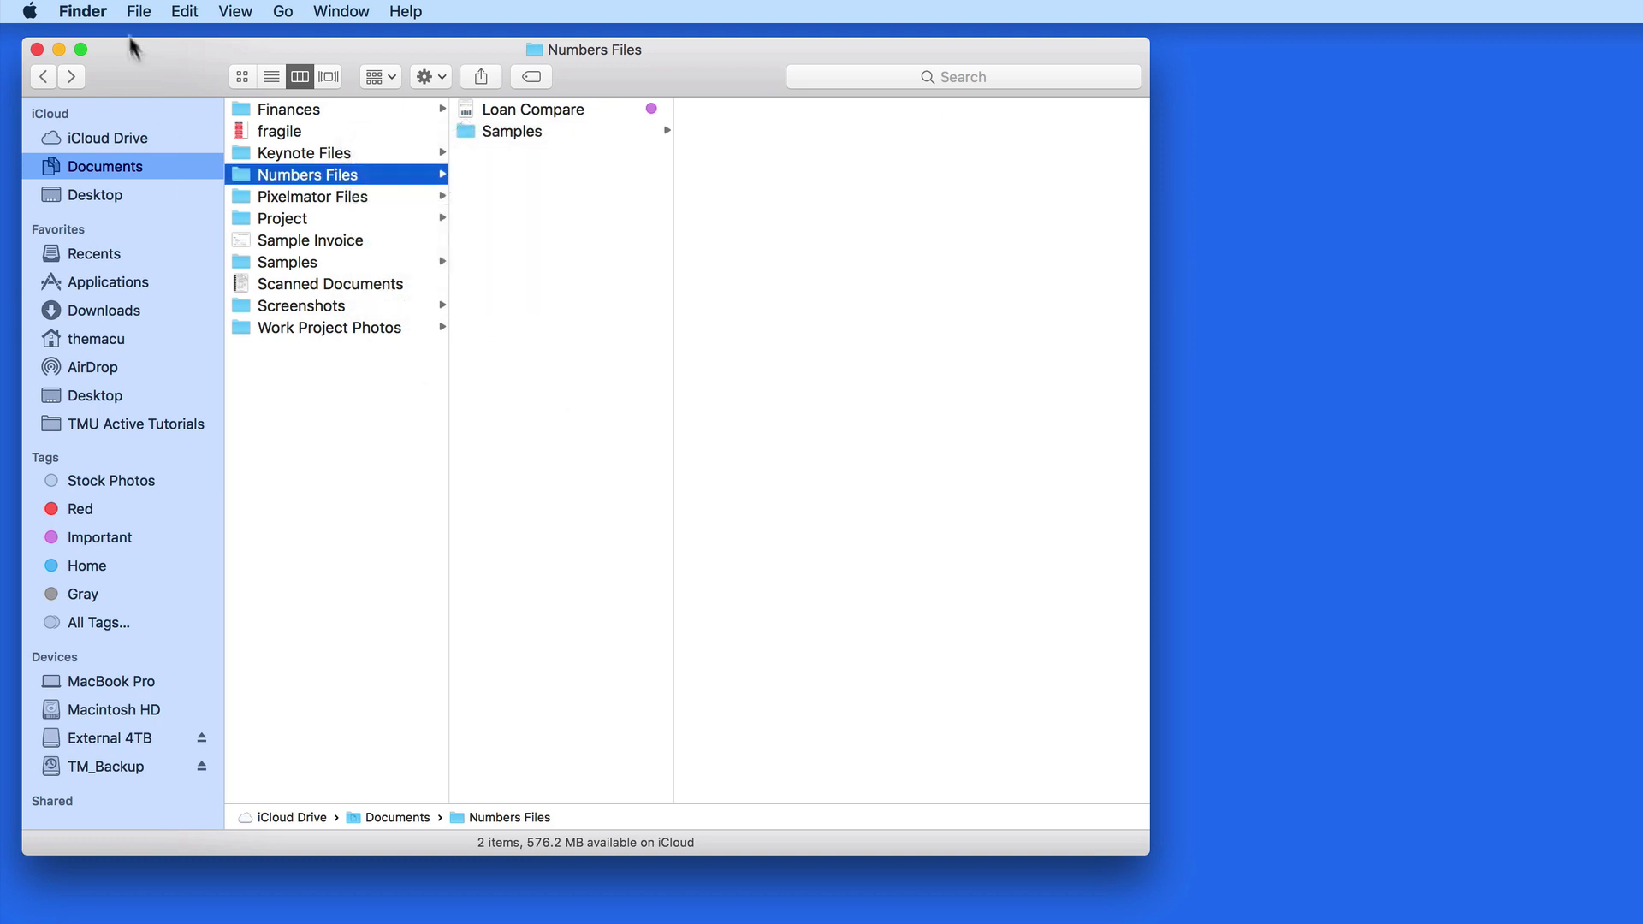
pyautogui.click(83, 11)
pyautogui.click(99, 71)
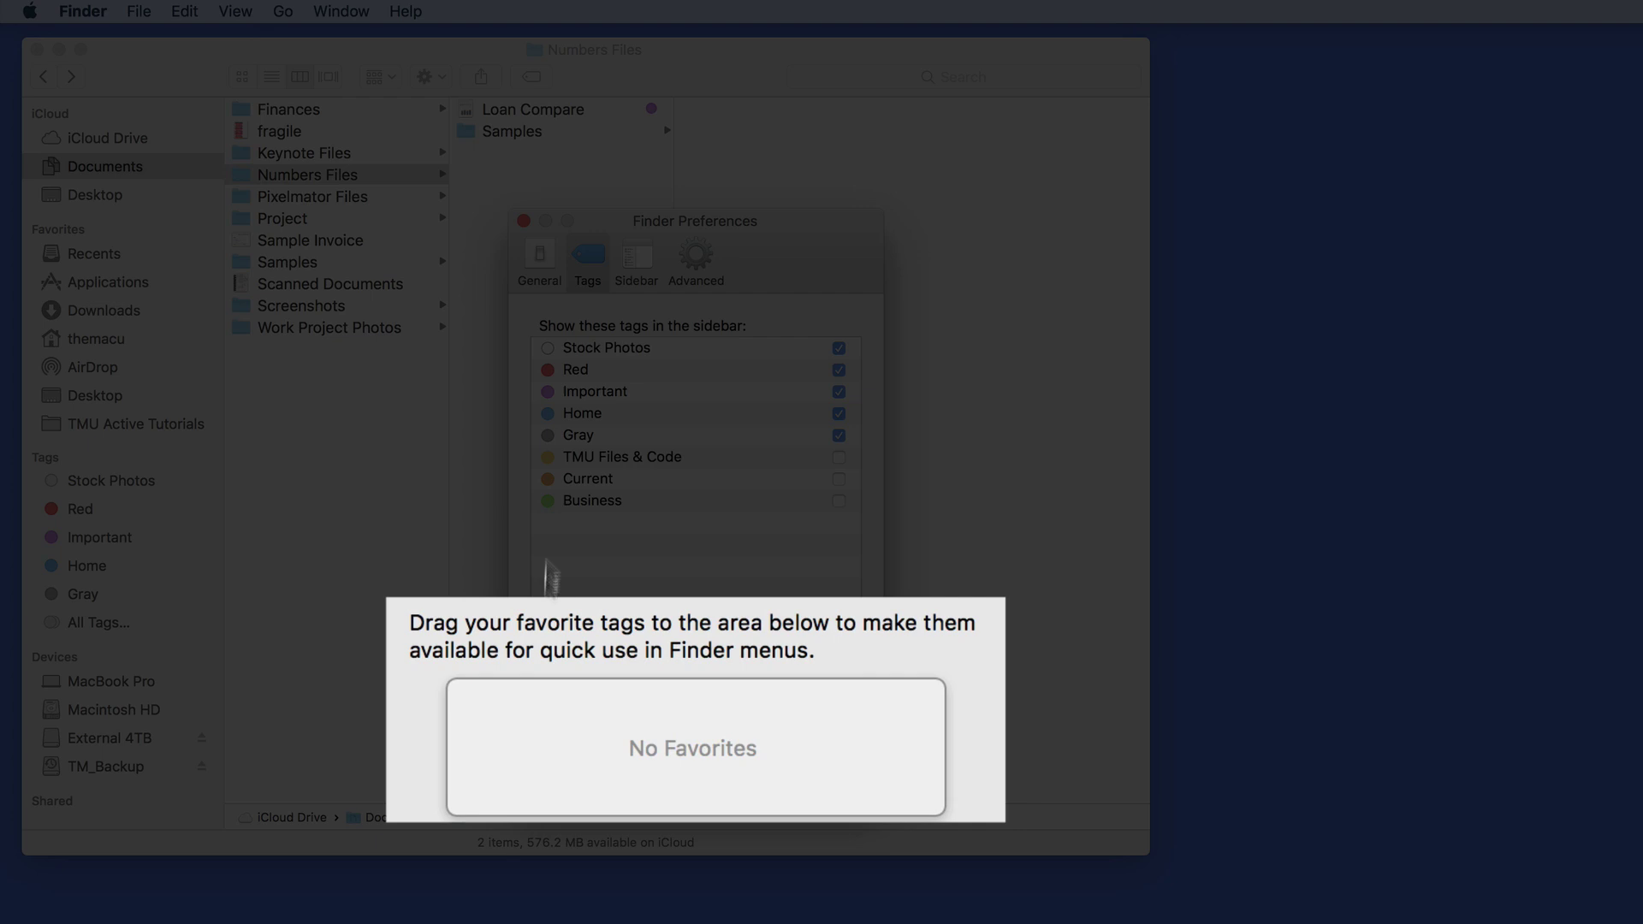
pyautogui.moveTo(593, 392); pyautogui.dragTo(648, 736)
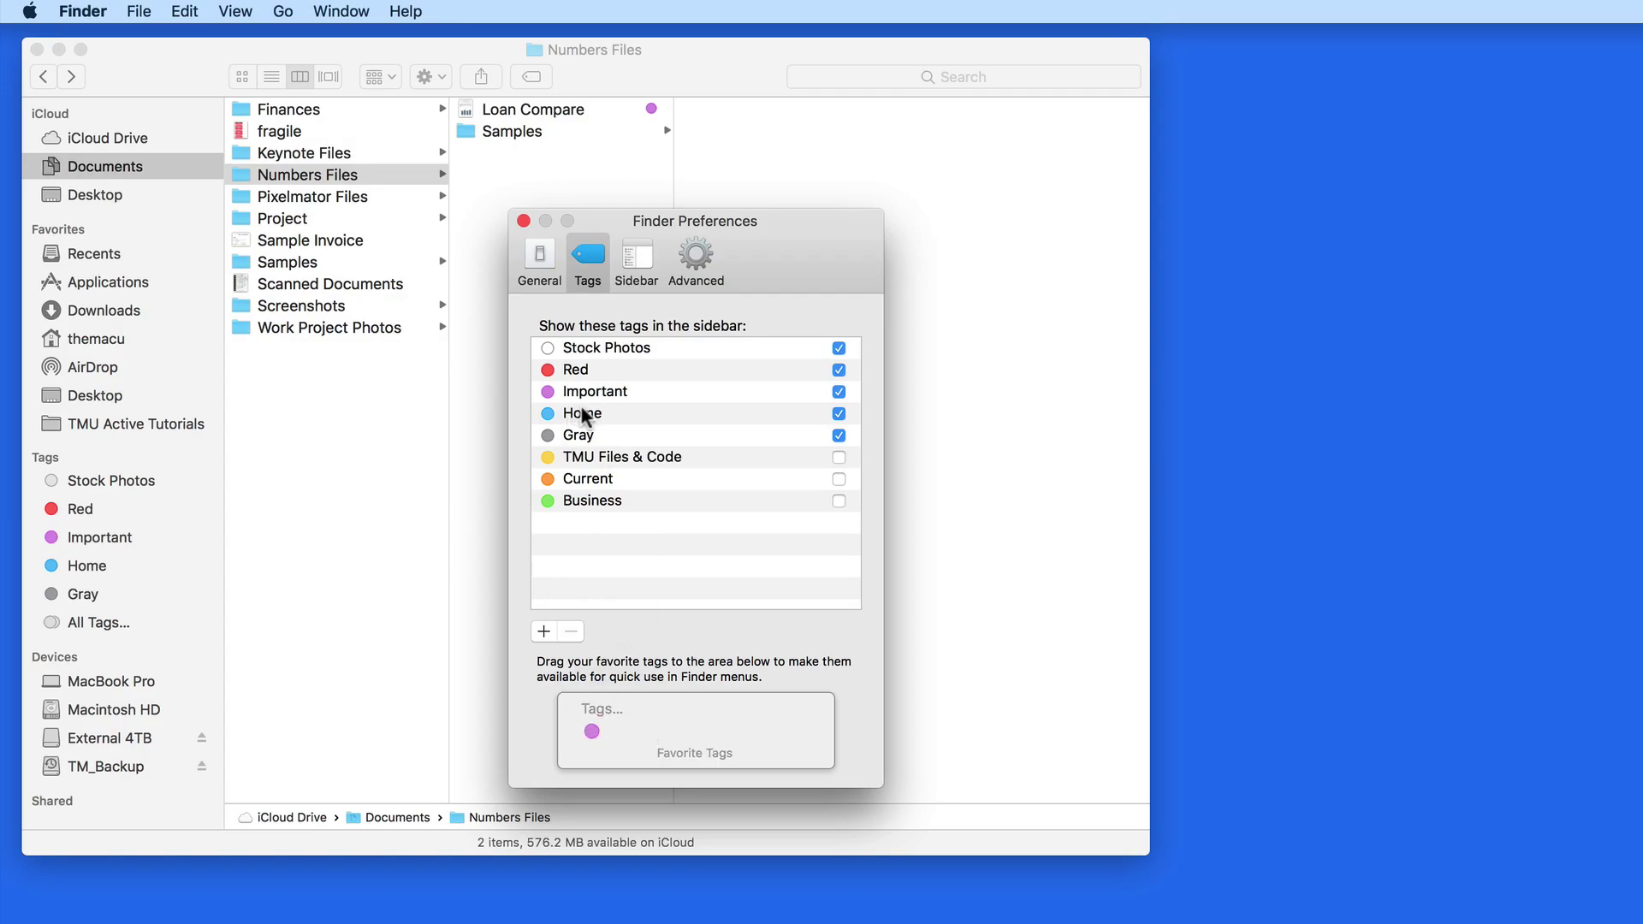
pyautogui.moveTo(583, 413); pyautogui.dragTo(652, 735)
pyautogui.click(523, 223)
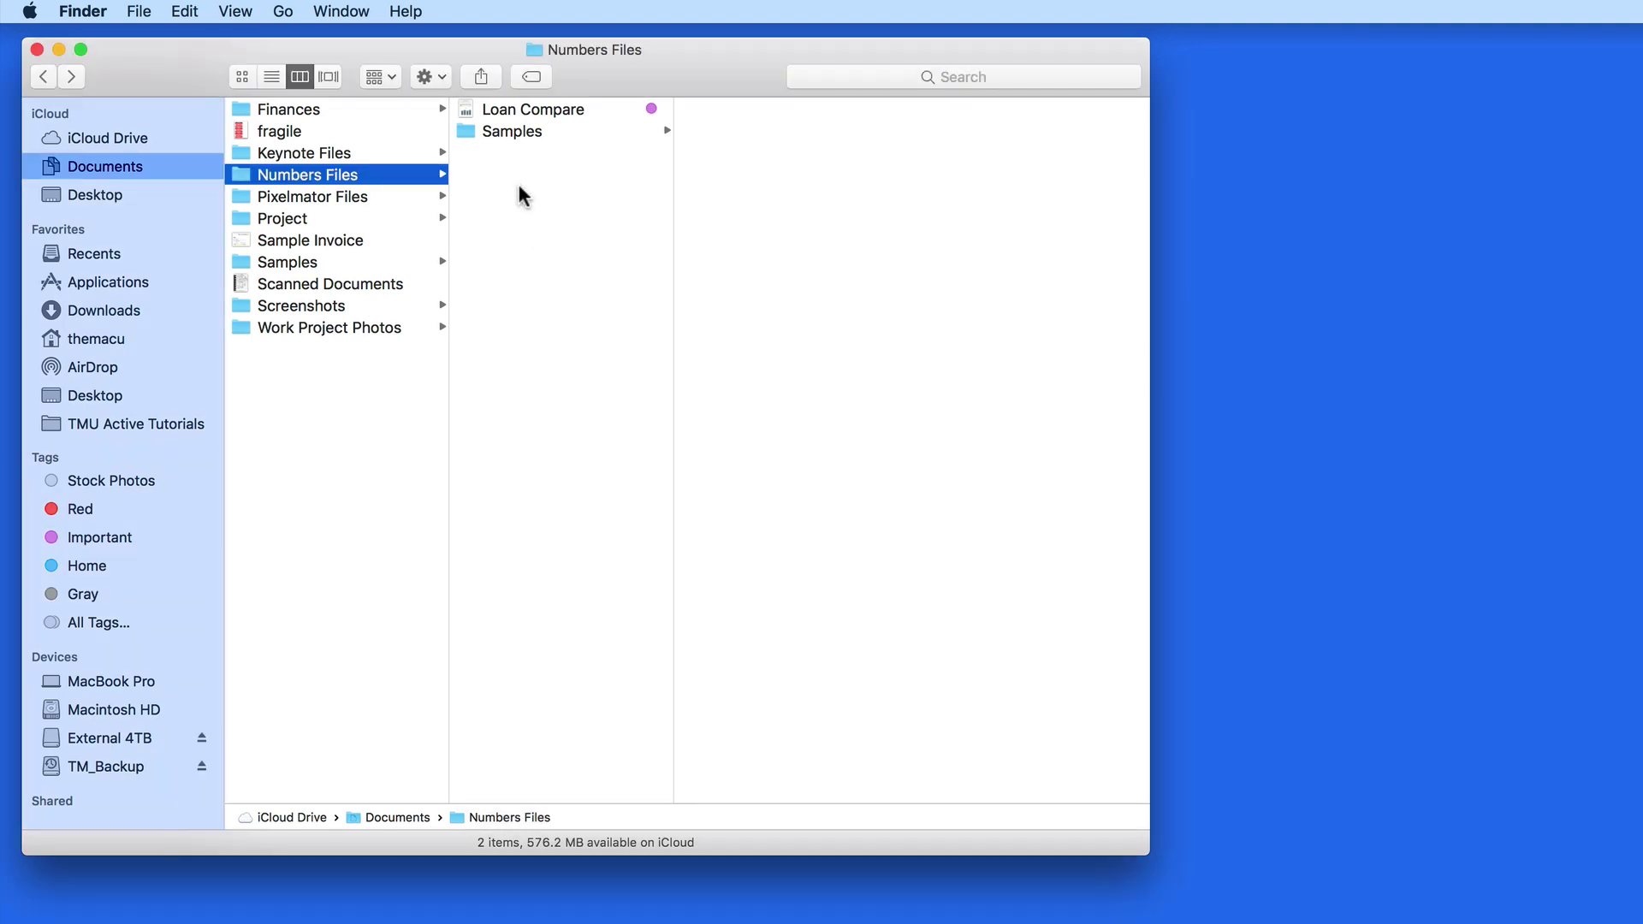
# Add the blue Home tag to Loan Compare from its context menu.
pyautogui.rightClick(525, 112)
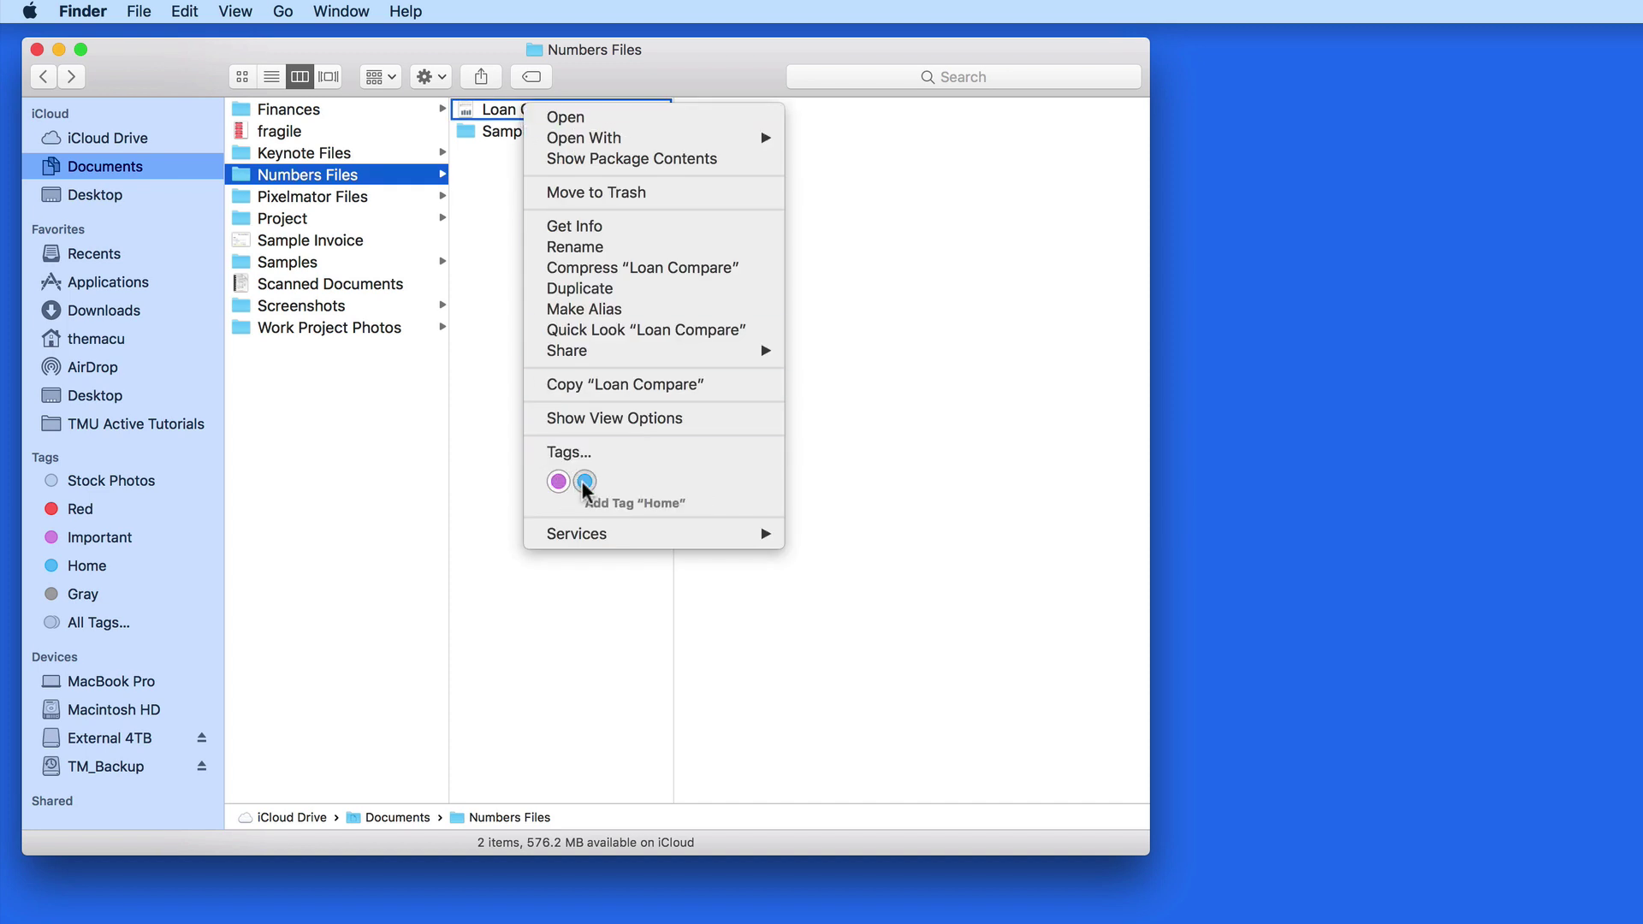
pyautogui.click(584, 481)
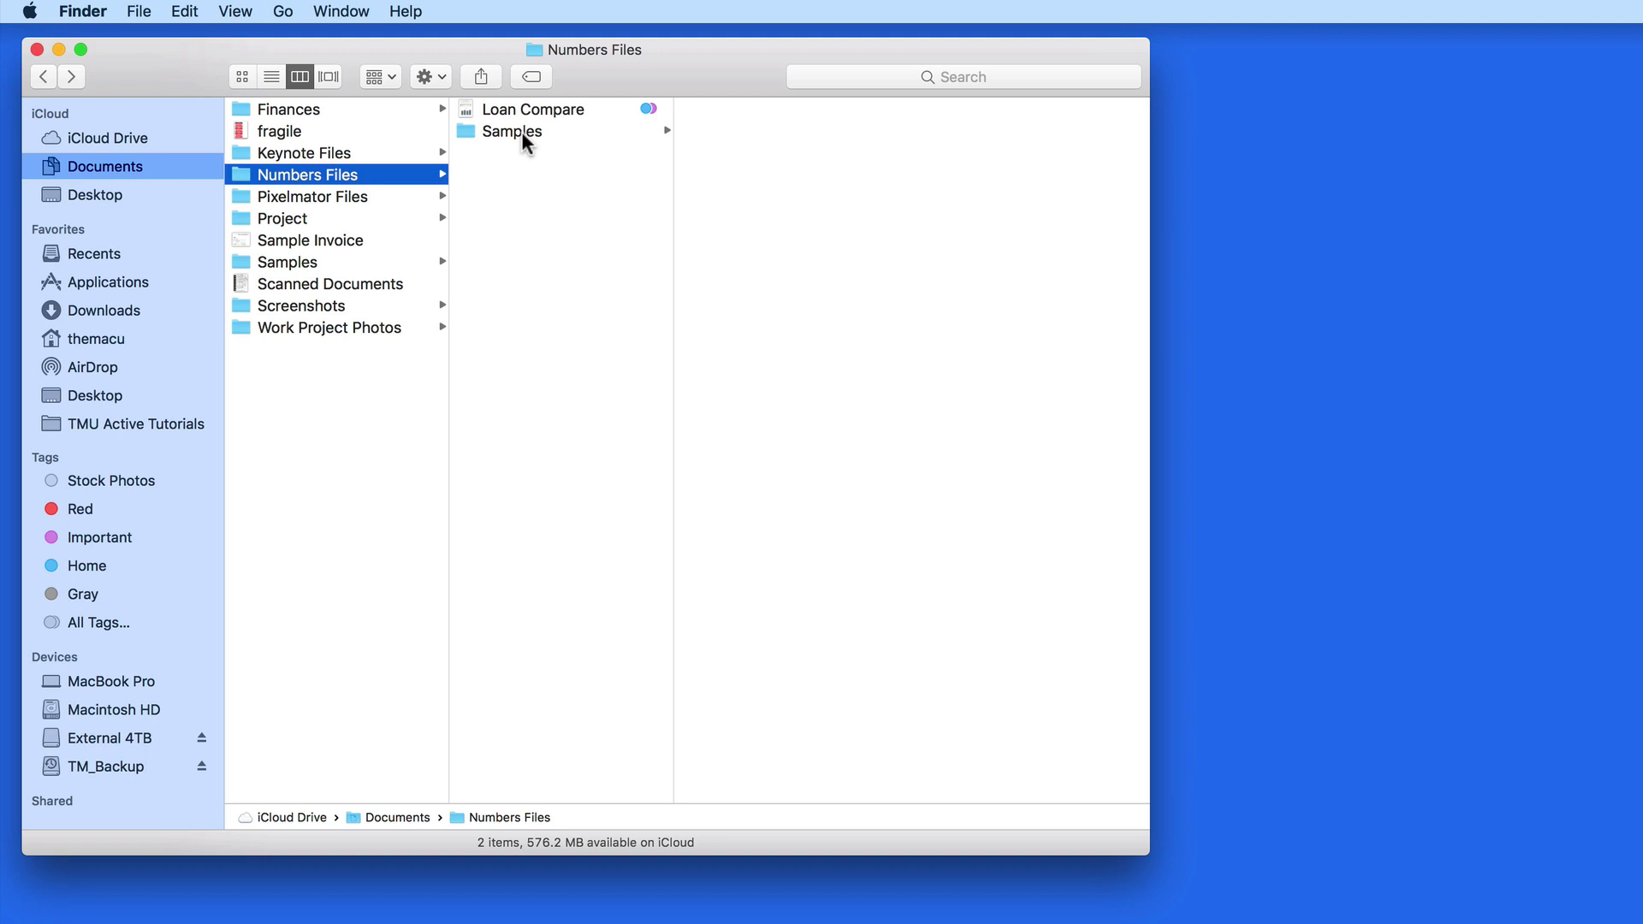
# Move Loan Compare from Numbers Files into Documents, checking the Important and Home tag views.
pyautogui.click(84, 538)
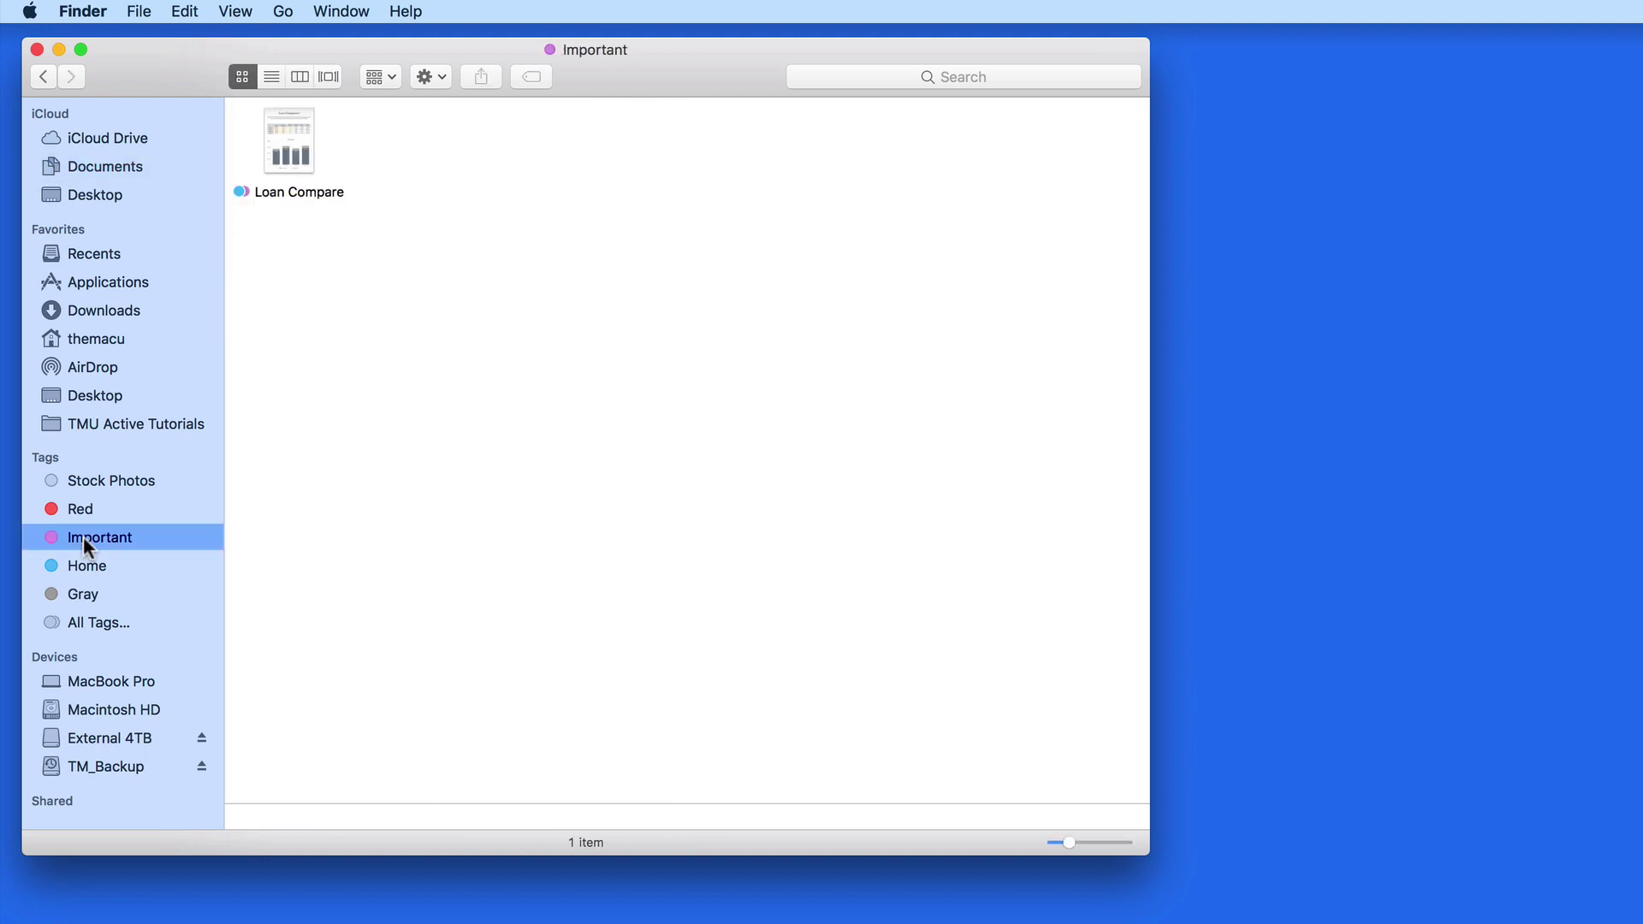
pyautogui.click(92, 560)
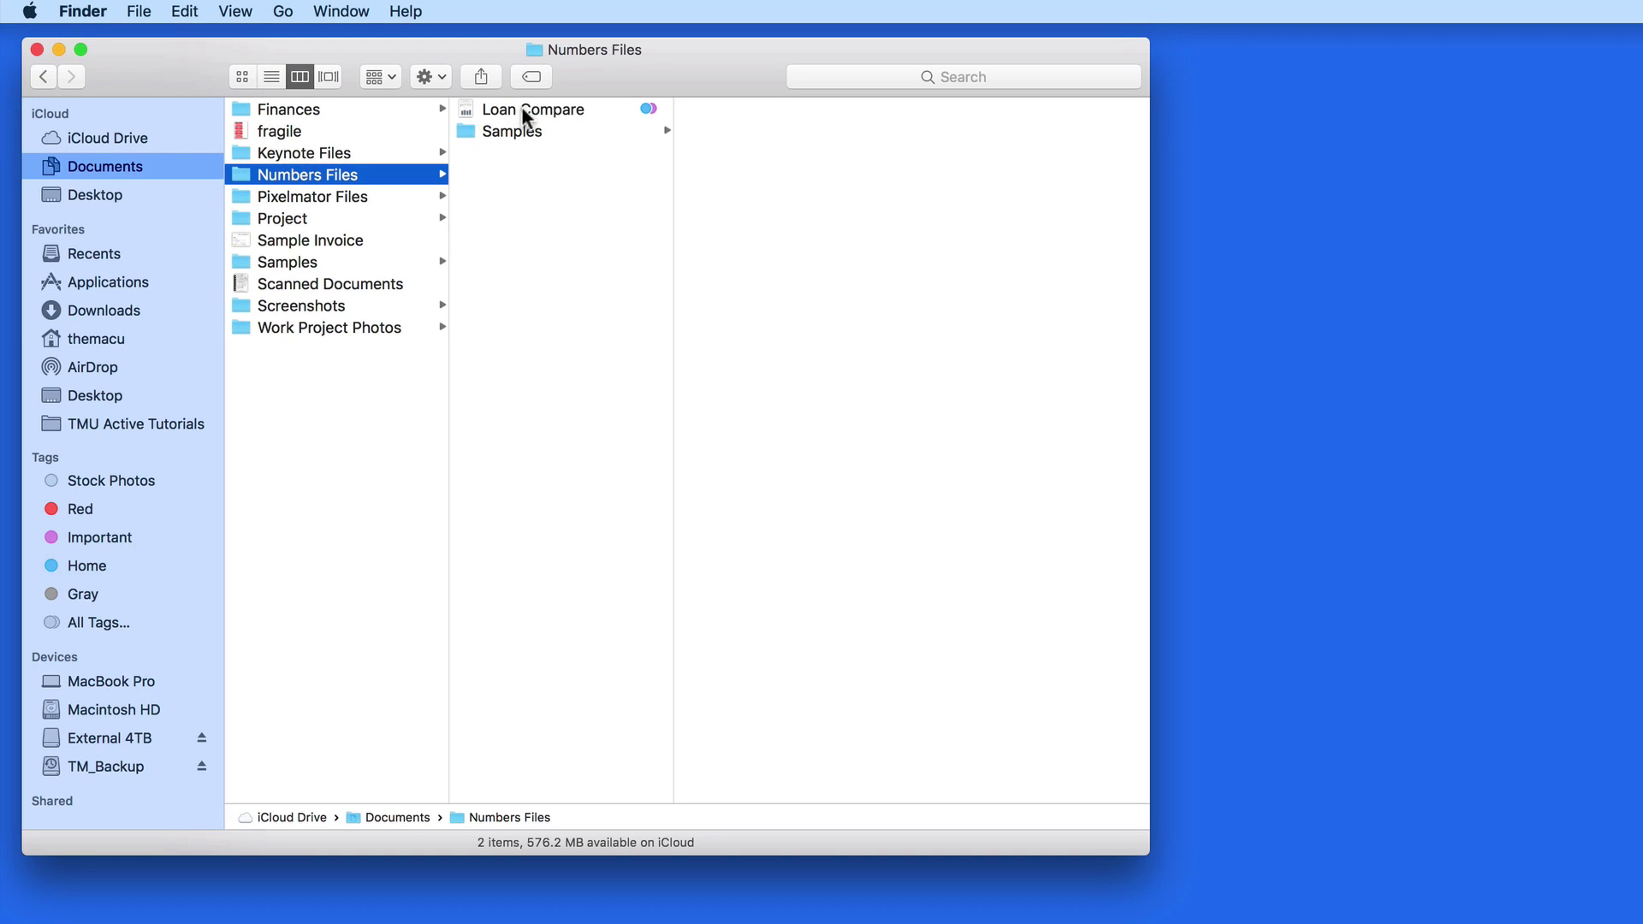
pyautogui.moveTo(524, 115); pyautogui.dragTo(325, 419)
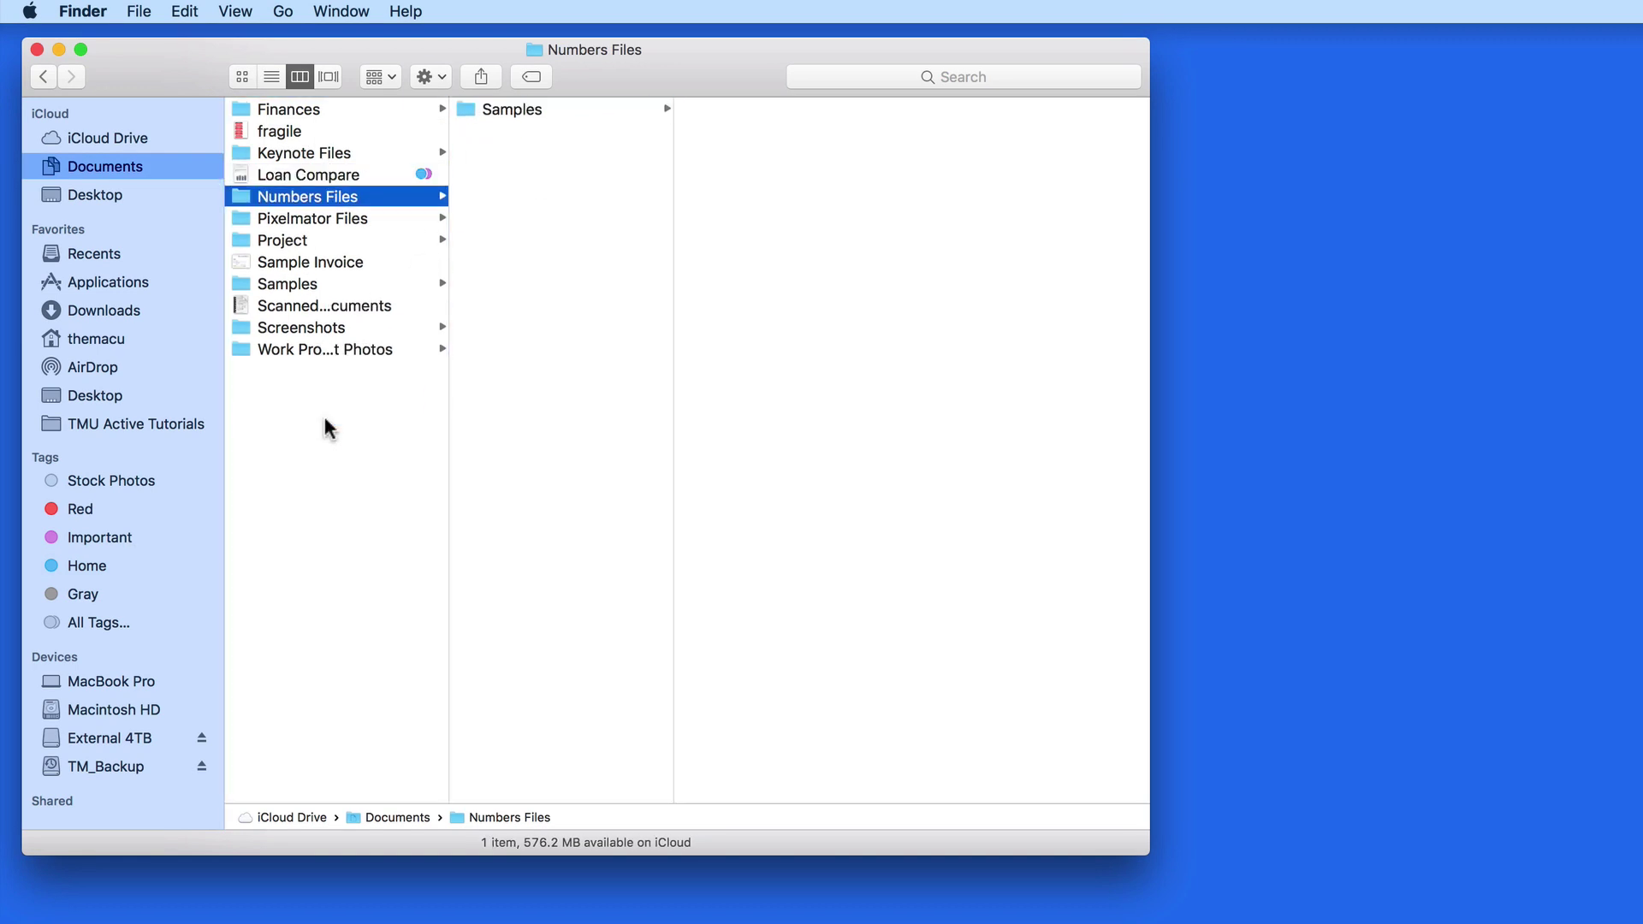
pyautogui.click(82, 560)
pyautogui.click(80, 536)
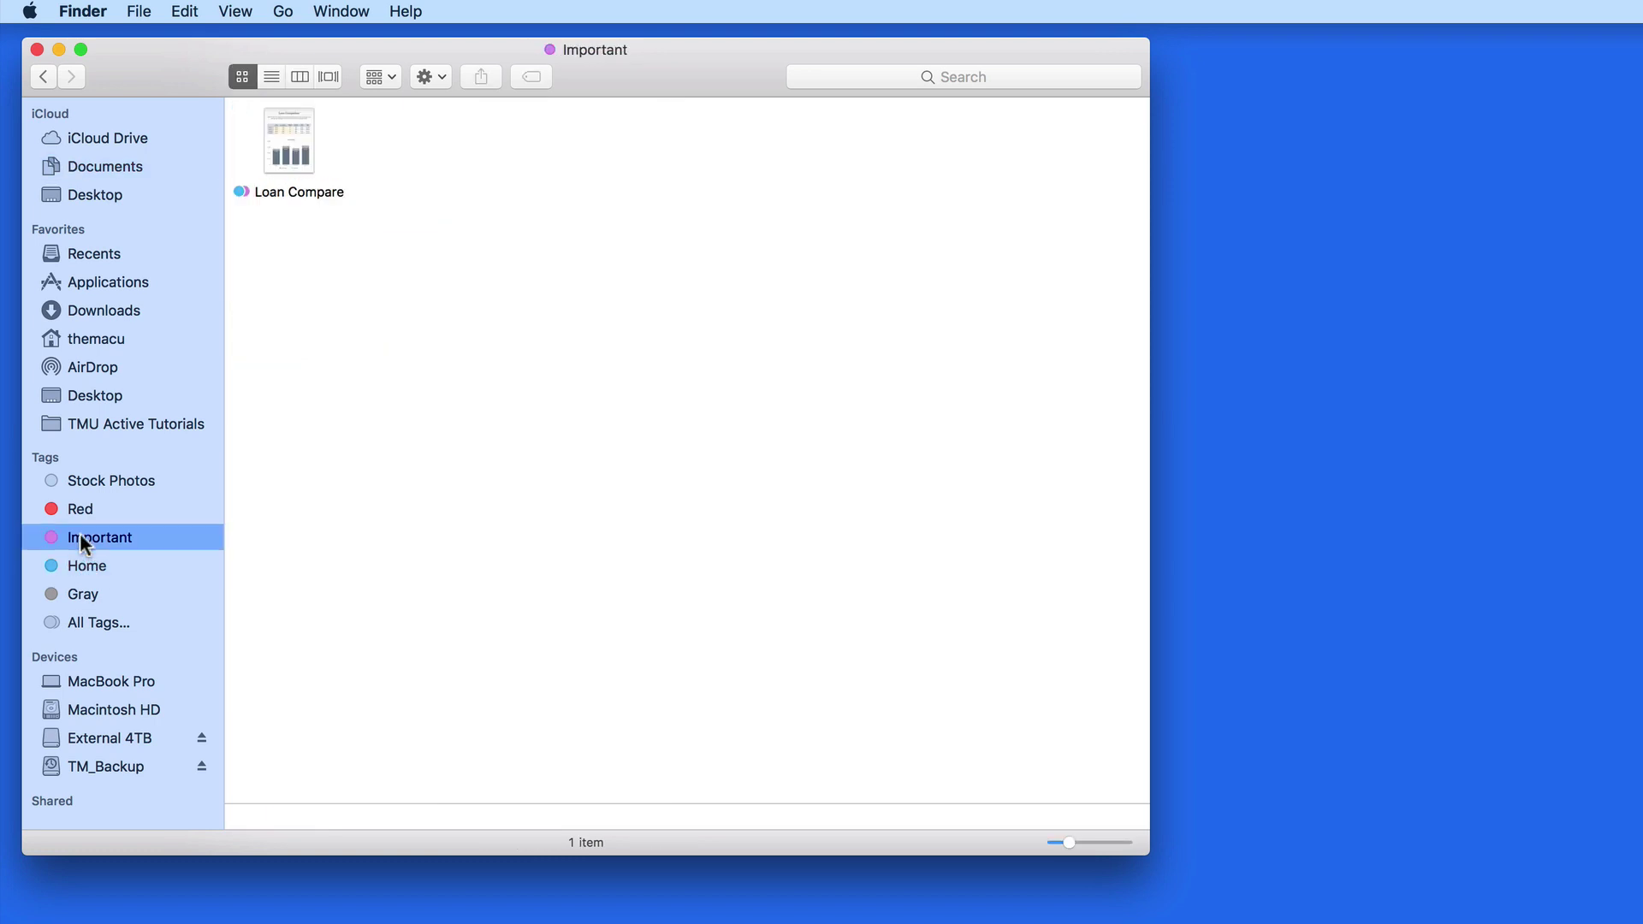
pyautogui.click(95, 164)
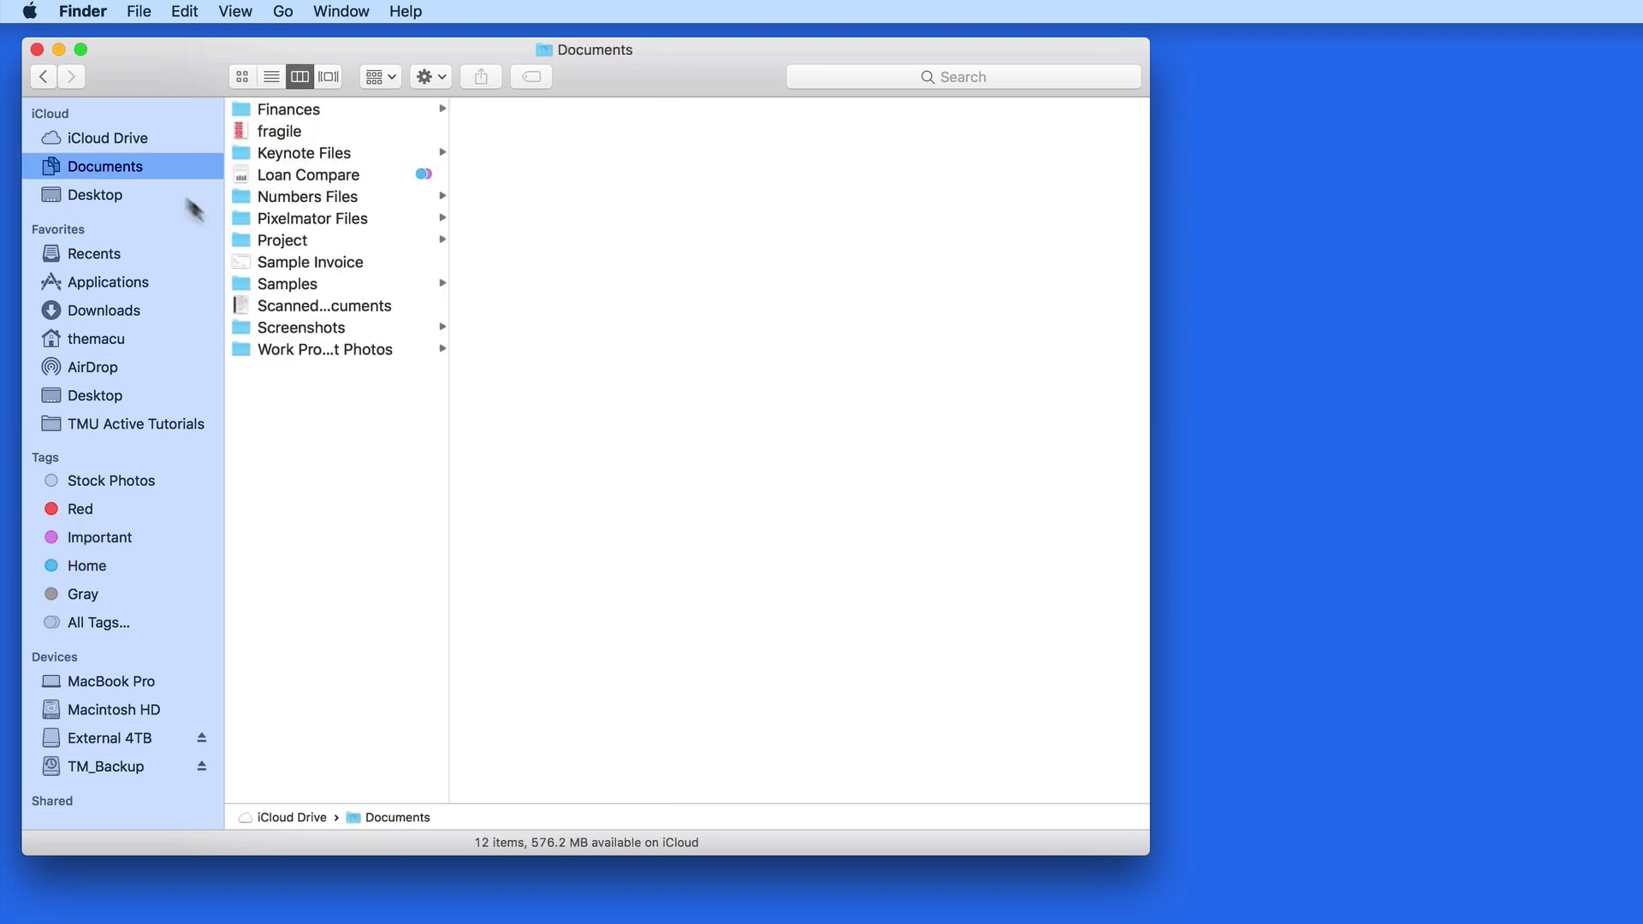
pyautogui.click(281, 180)
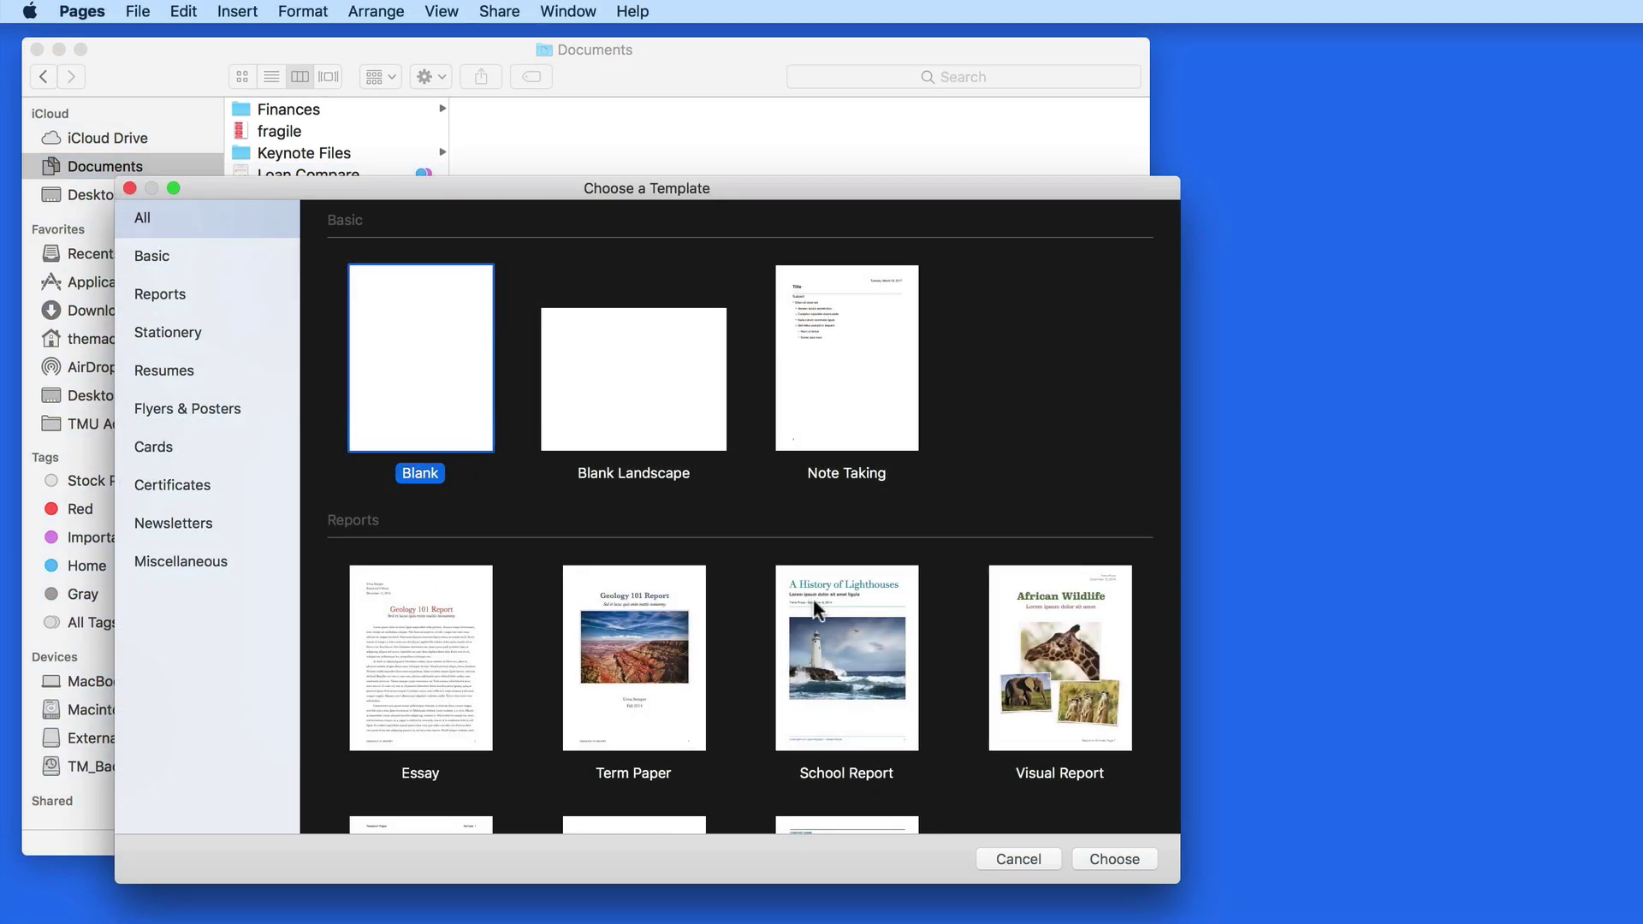
# Start a new School Report document in Pages and add the Home tag while saving.
pyautogui.doubleClick(813, 608)
pyautogui.moveTo(1007, 293); pyautogui.dragTo(214, 54)
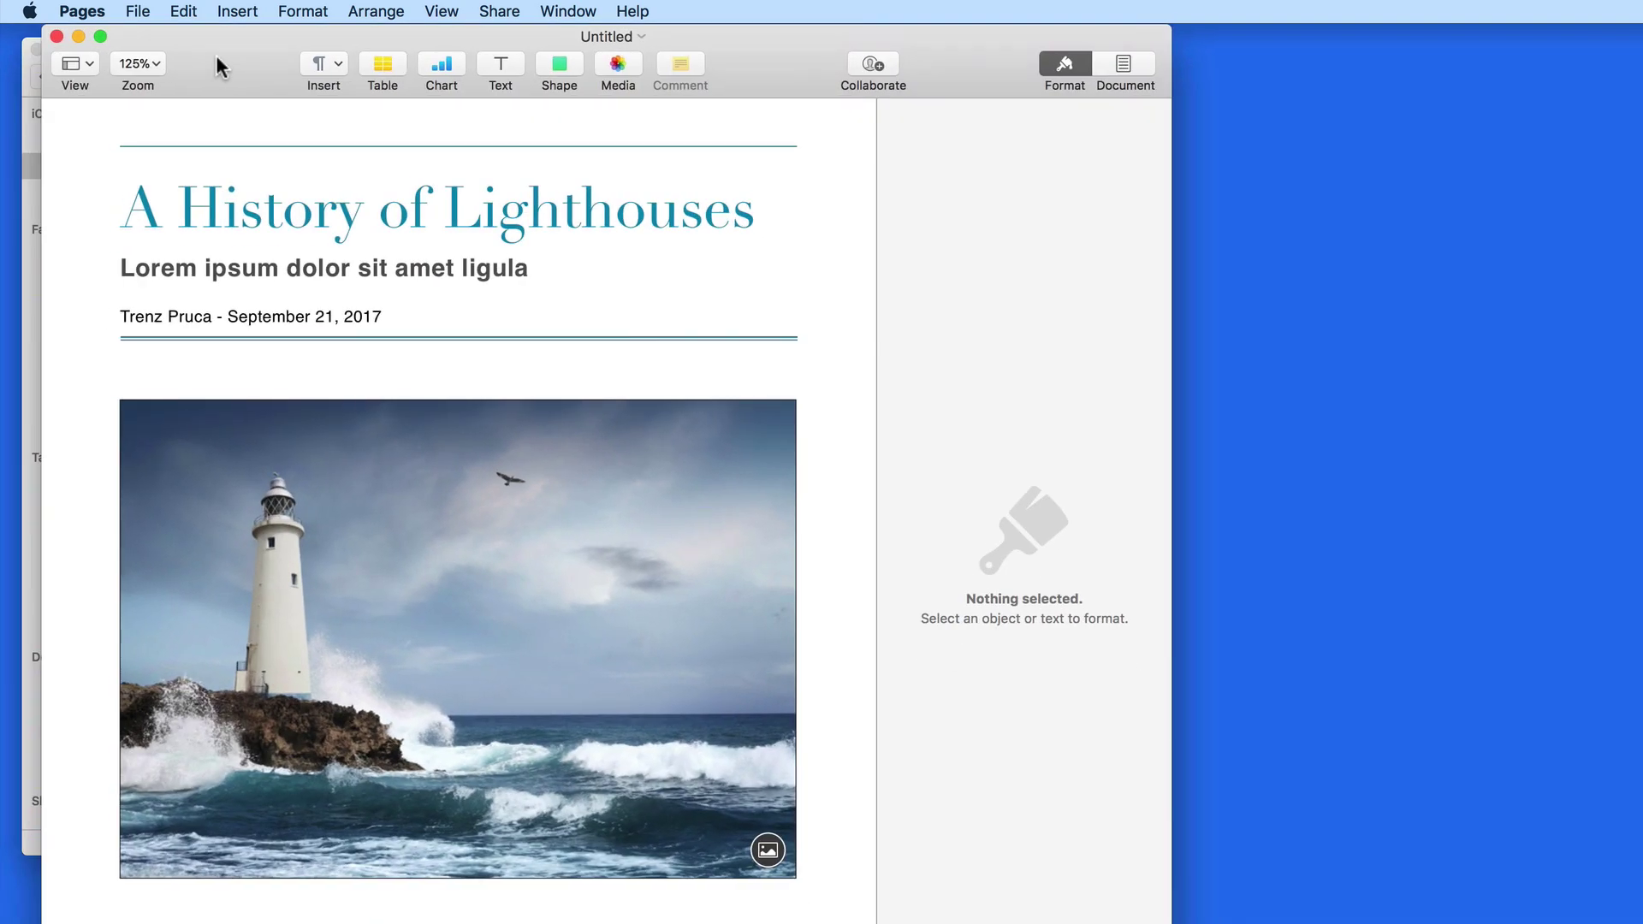
pyautogui.press('super+s')
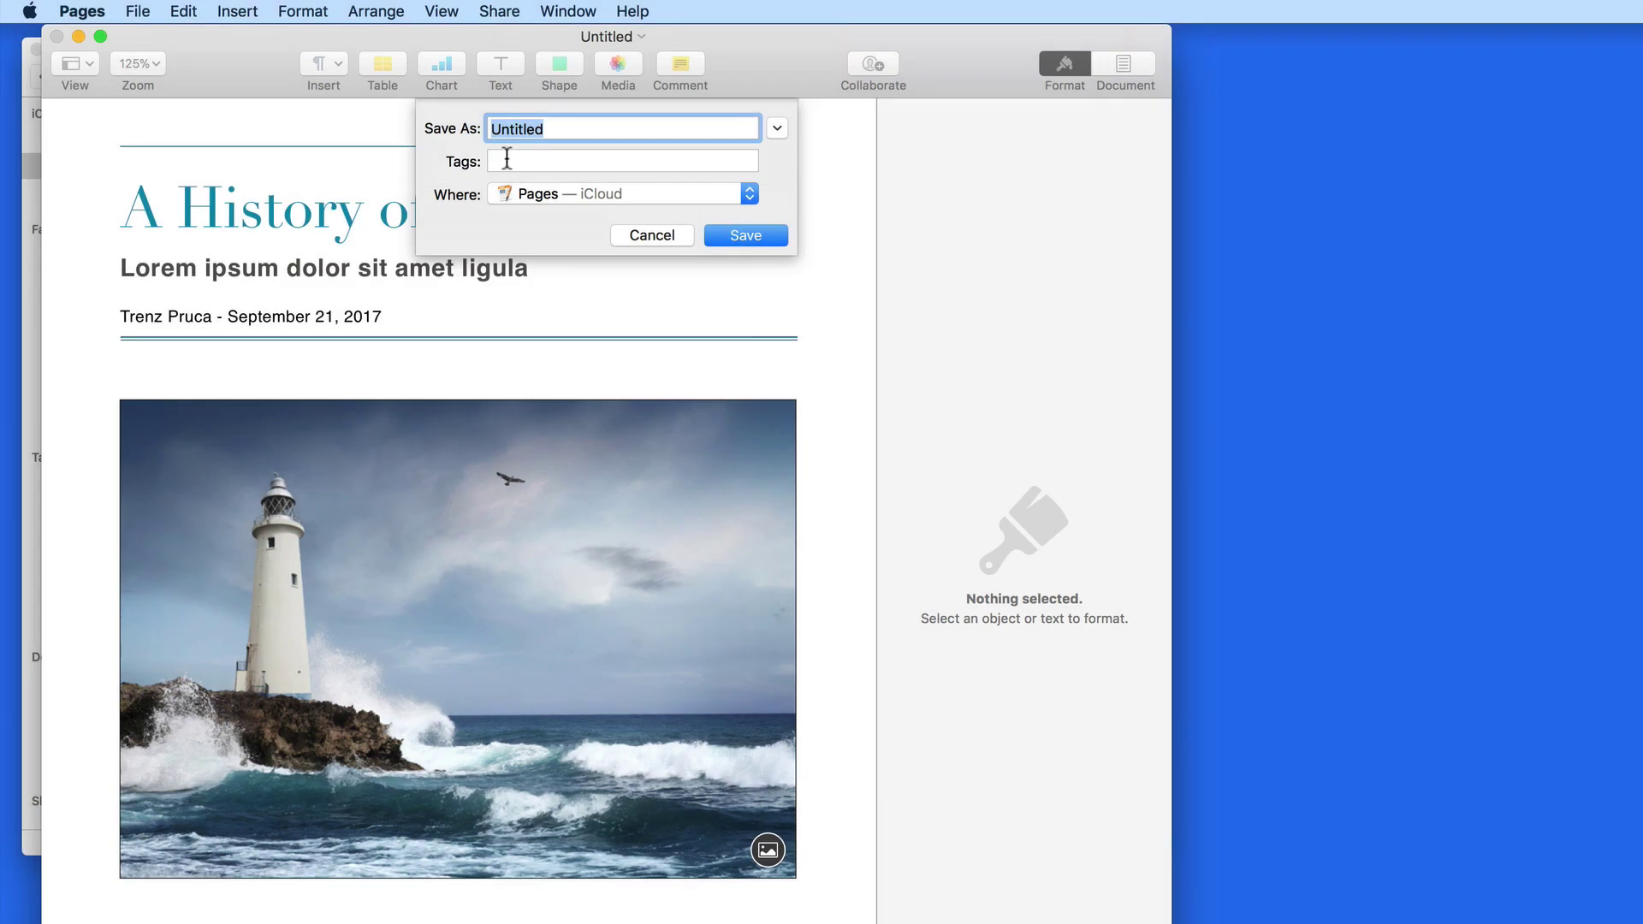
pyautogui.click(505, 162)
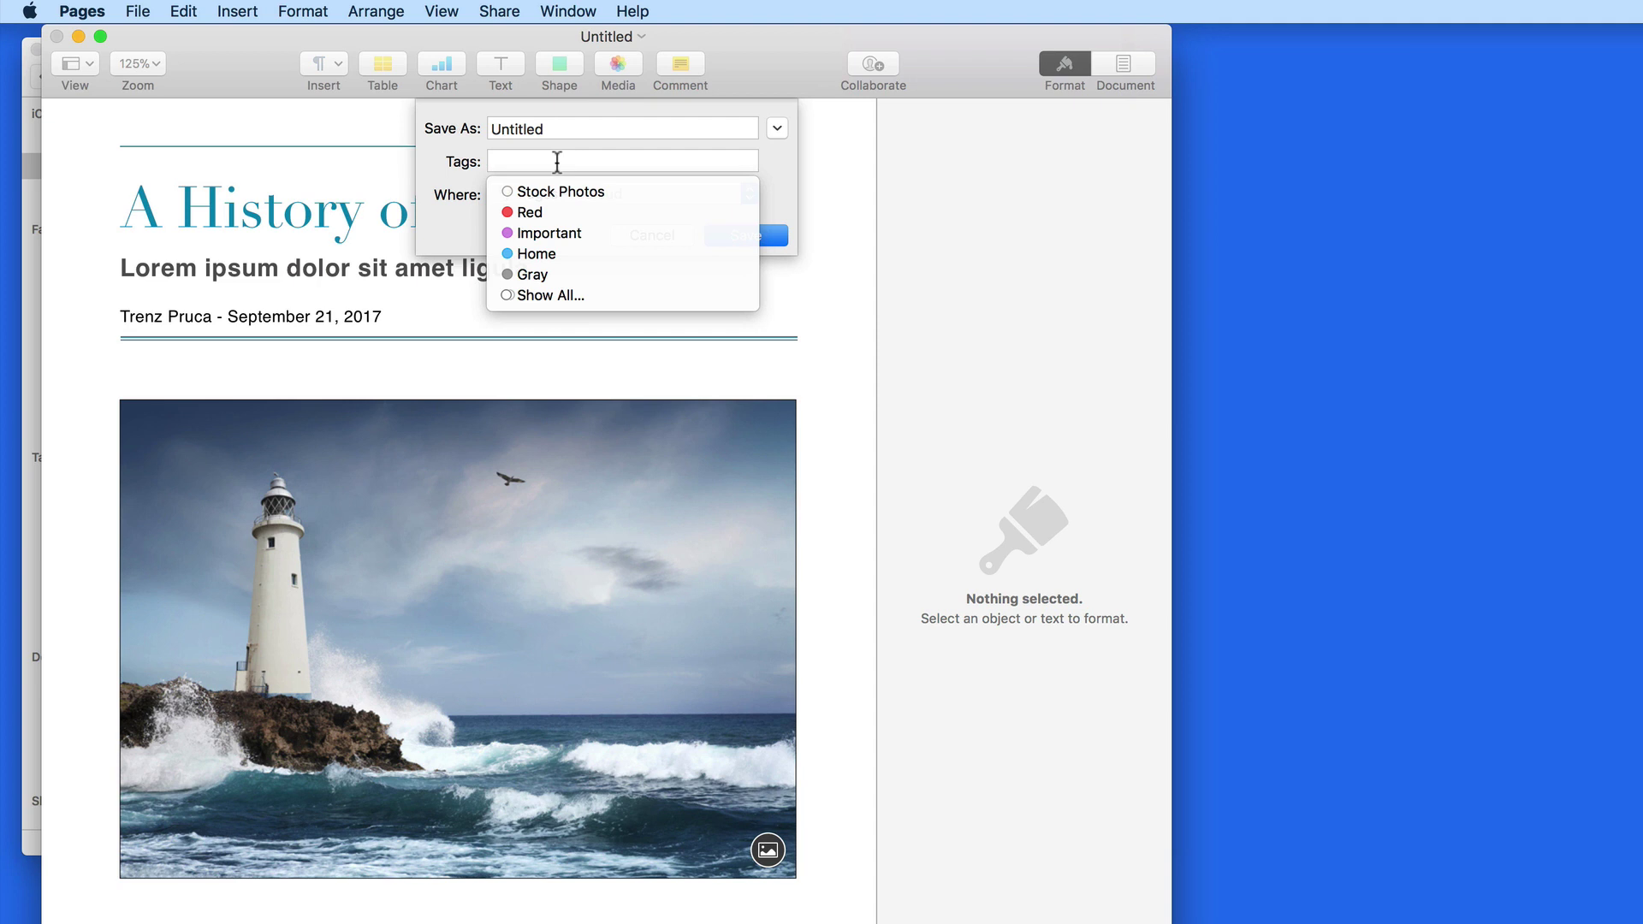
pyautogui.write('home')
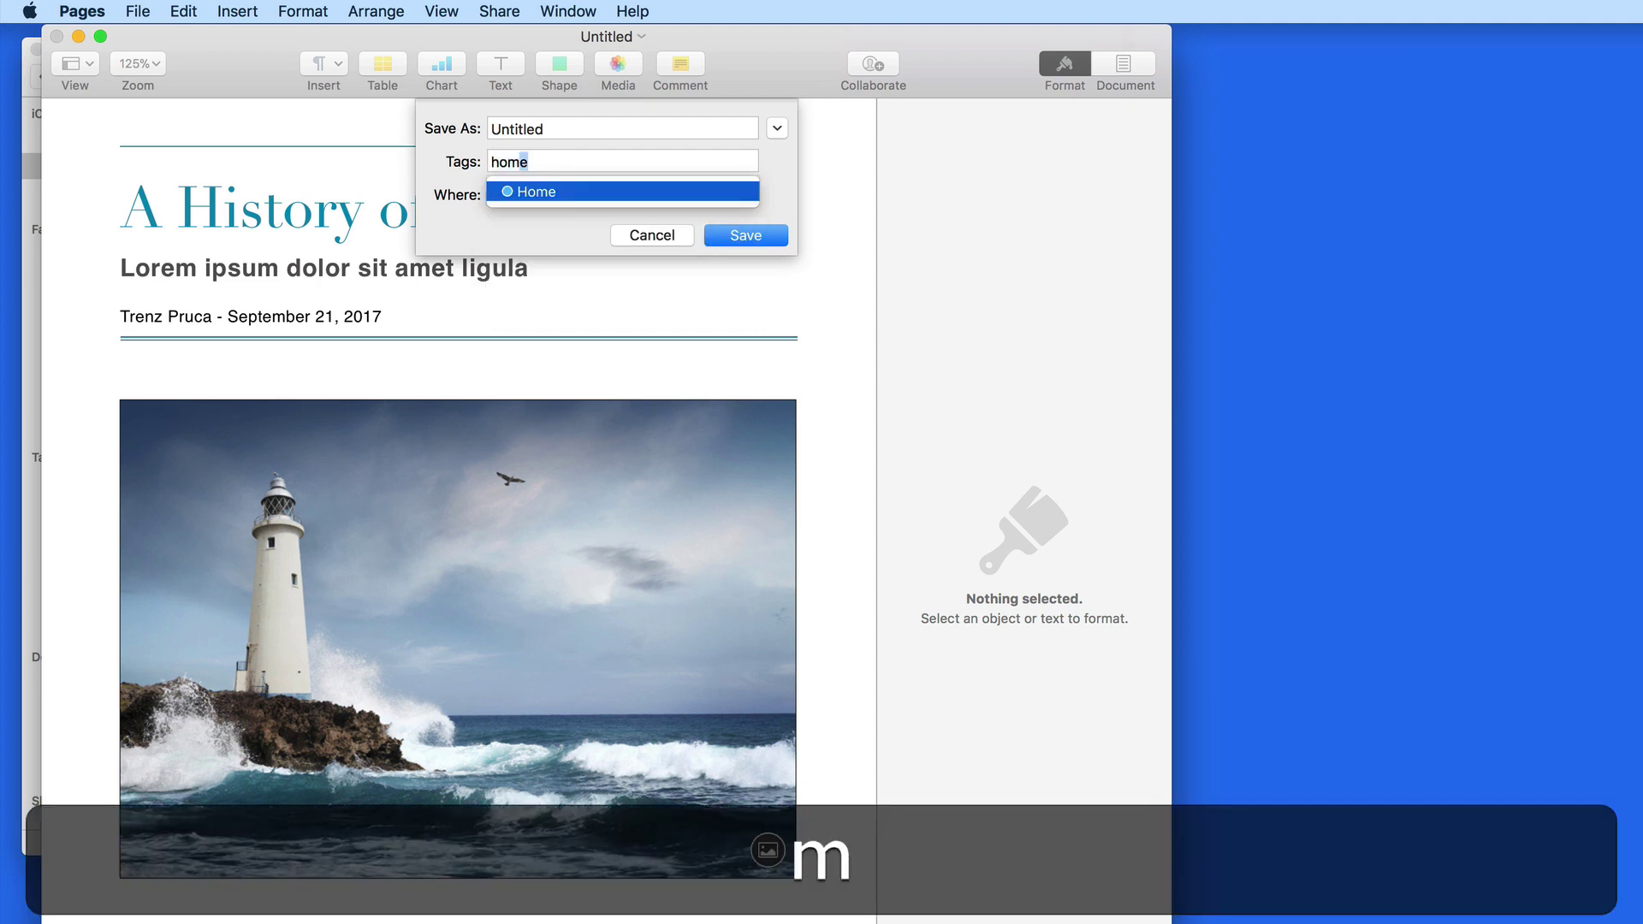
pyautogui.press('Return')
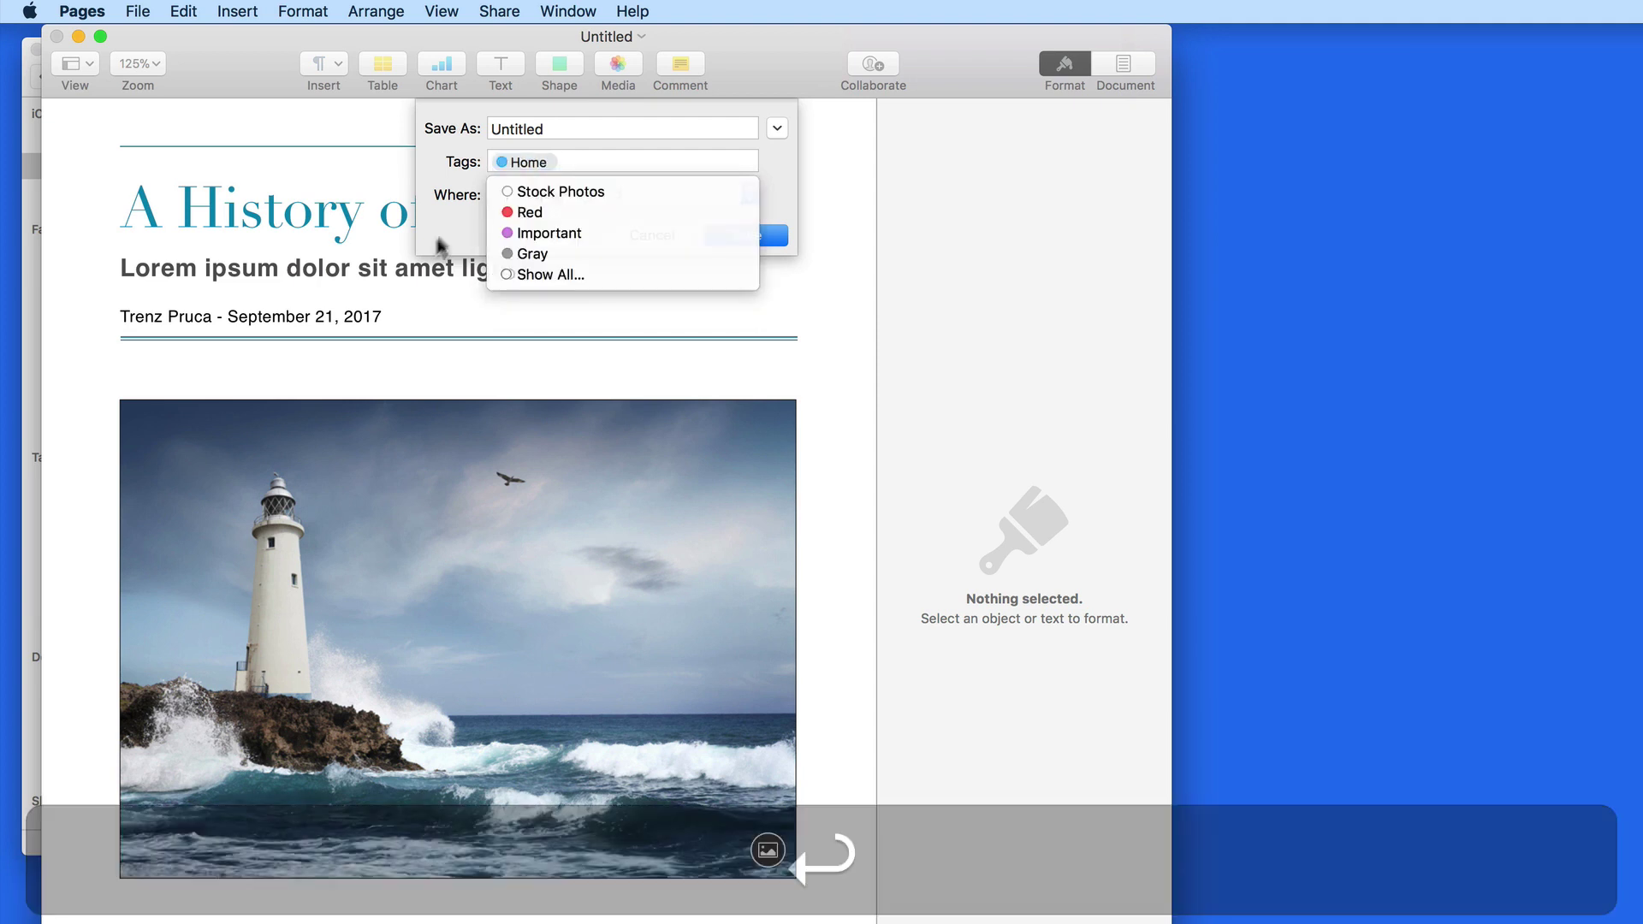
# Save the document under the name Tags Test and close its window.
pyautogui.doubleClick(502, 128)
pyautogui.write('Tags Test')
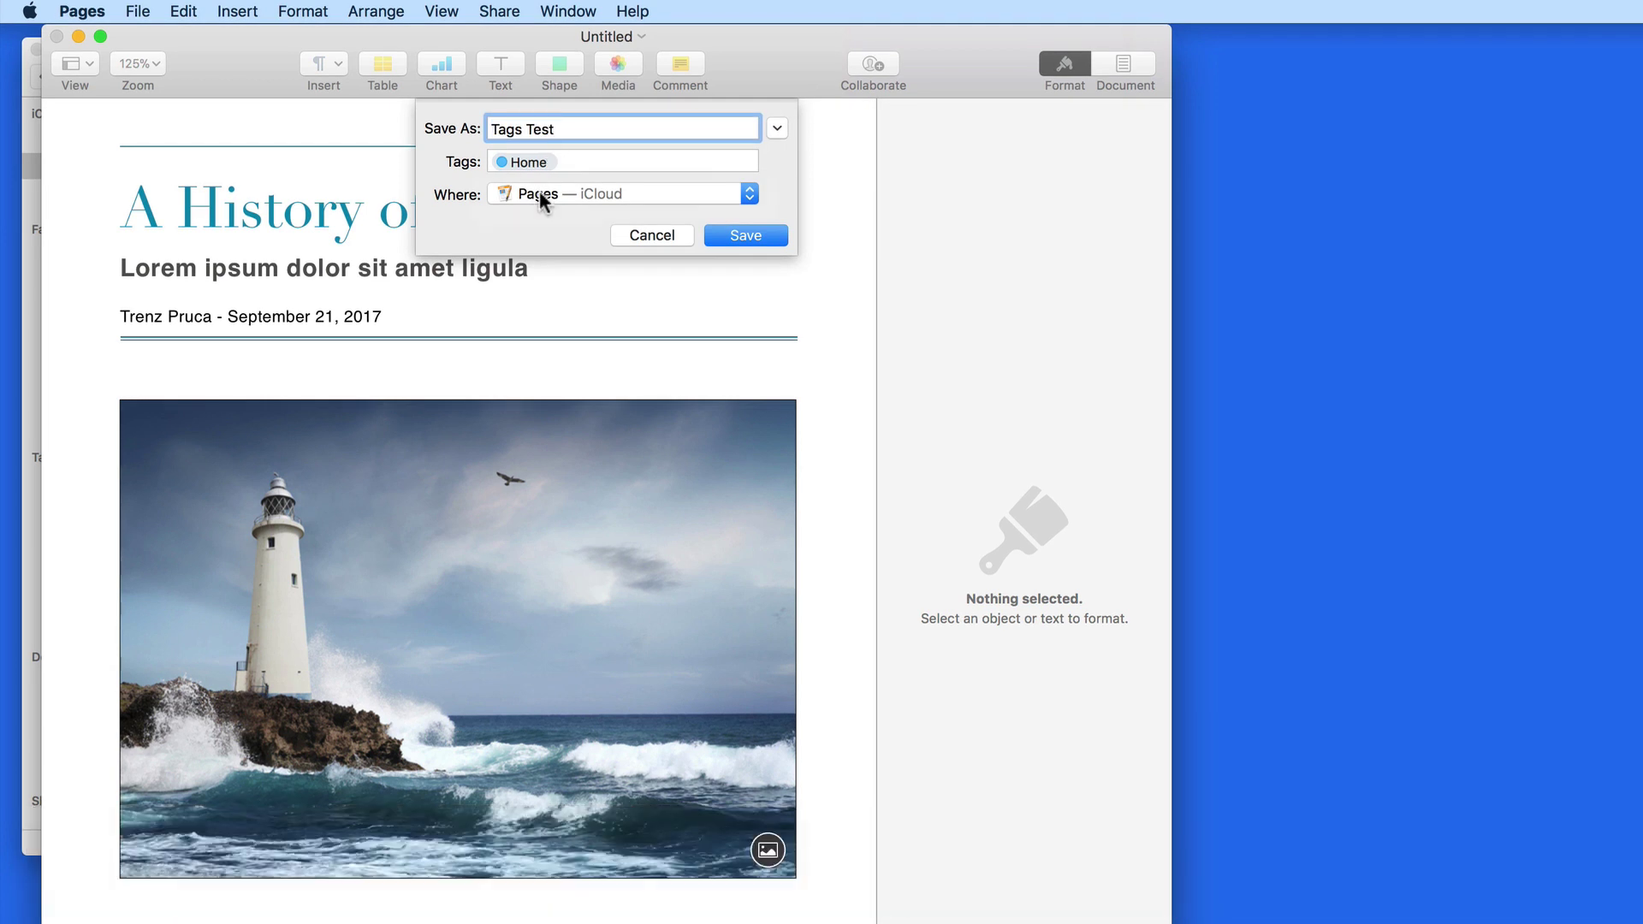
pyautogui.click(748, 239)
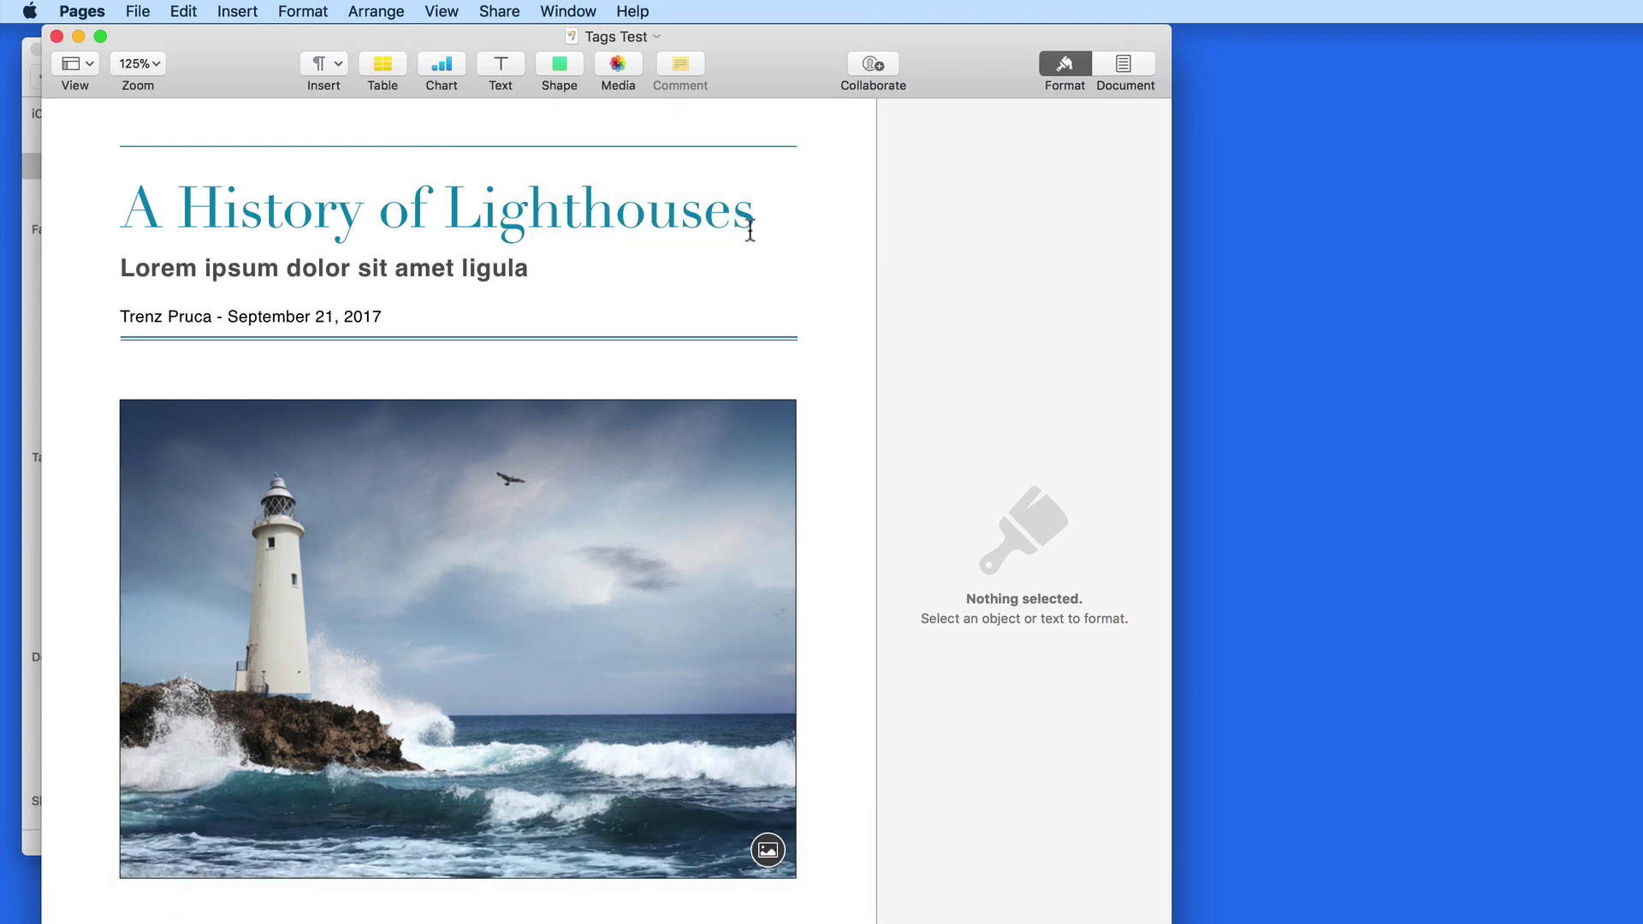
pyautogui.click(55, 37)
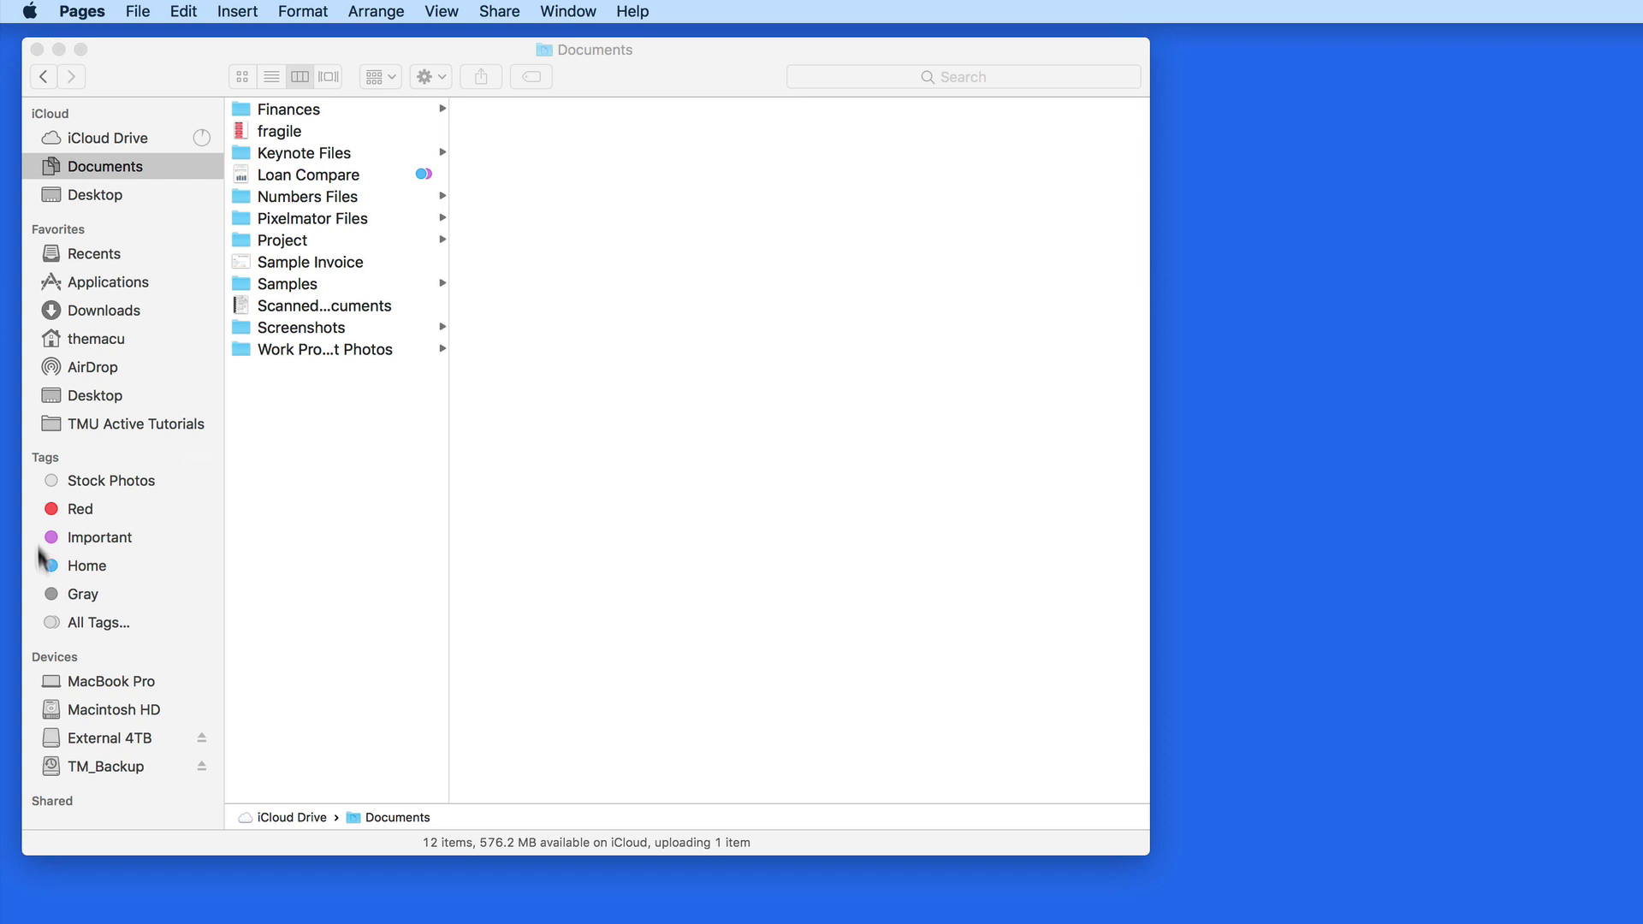
pyautogui.click(77, 570)
pyautogui.click(79, 568)
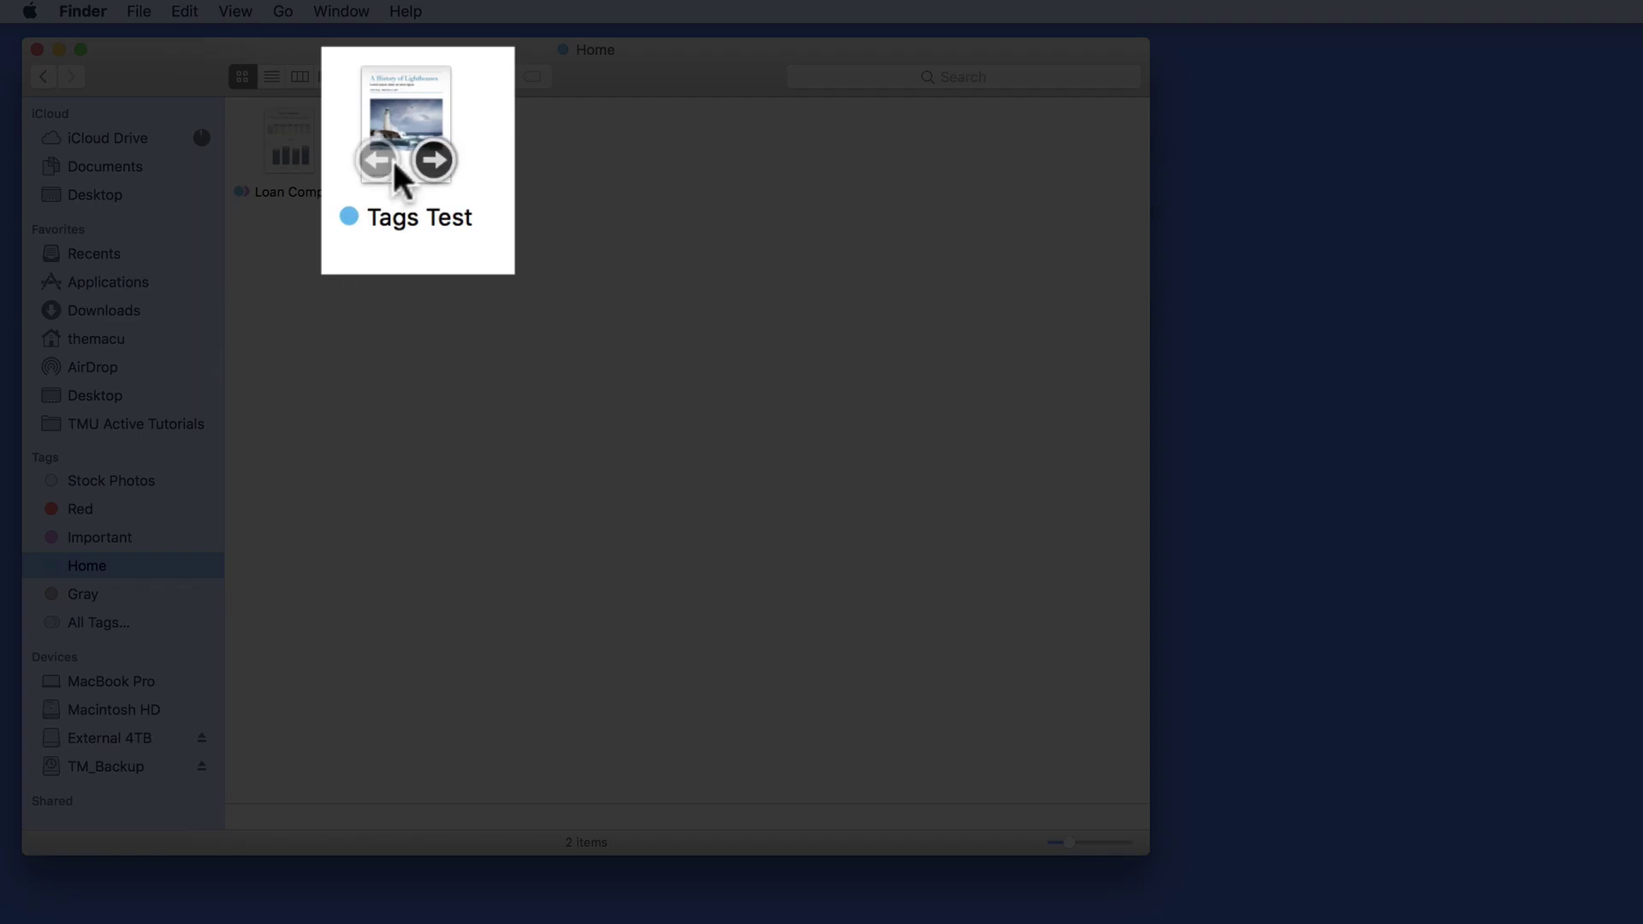
pyautogui.click(409, 125)
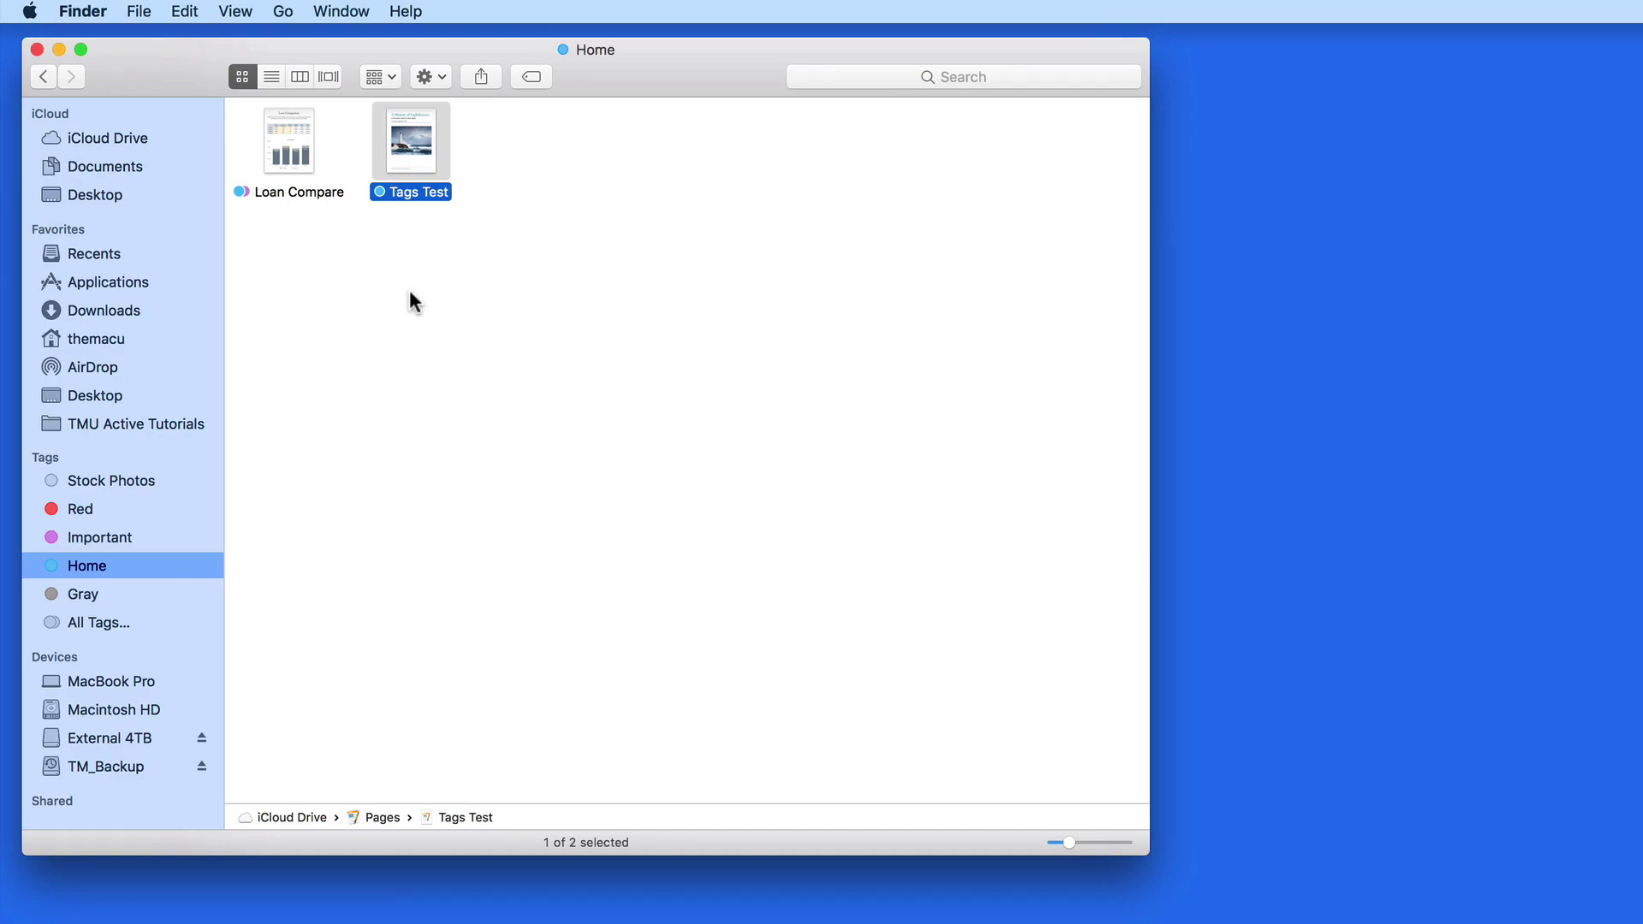
# Give the Project folder in Documents the purple Important tag and view Important items.
pyautogui.click(111, 169)
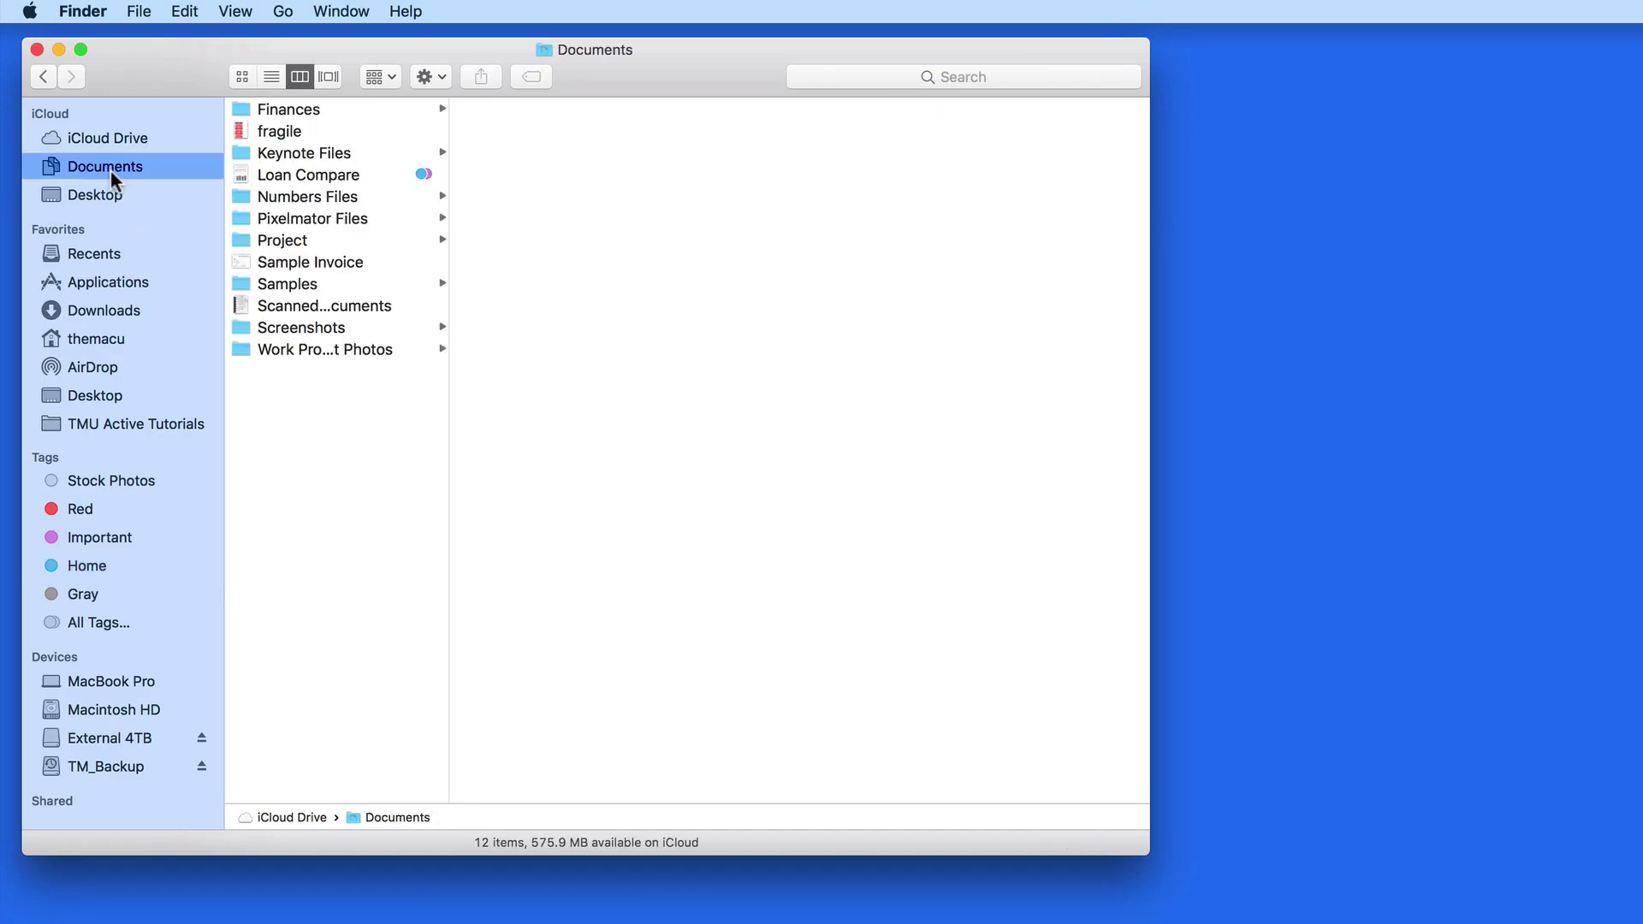
pyautogui.click(271, 240)
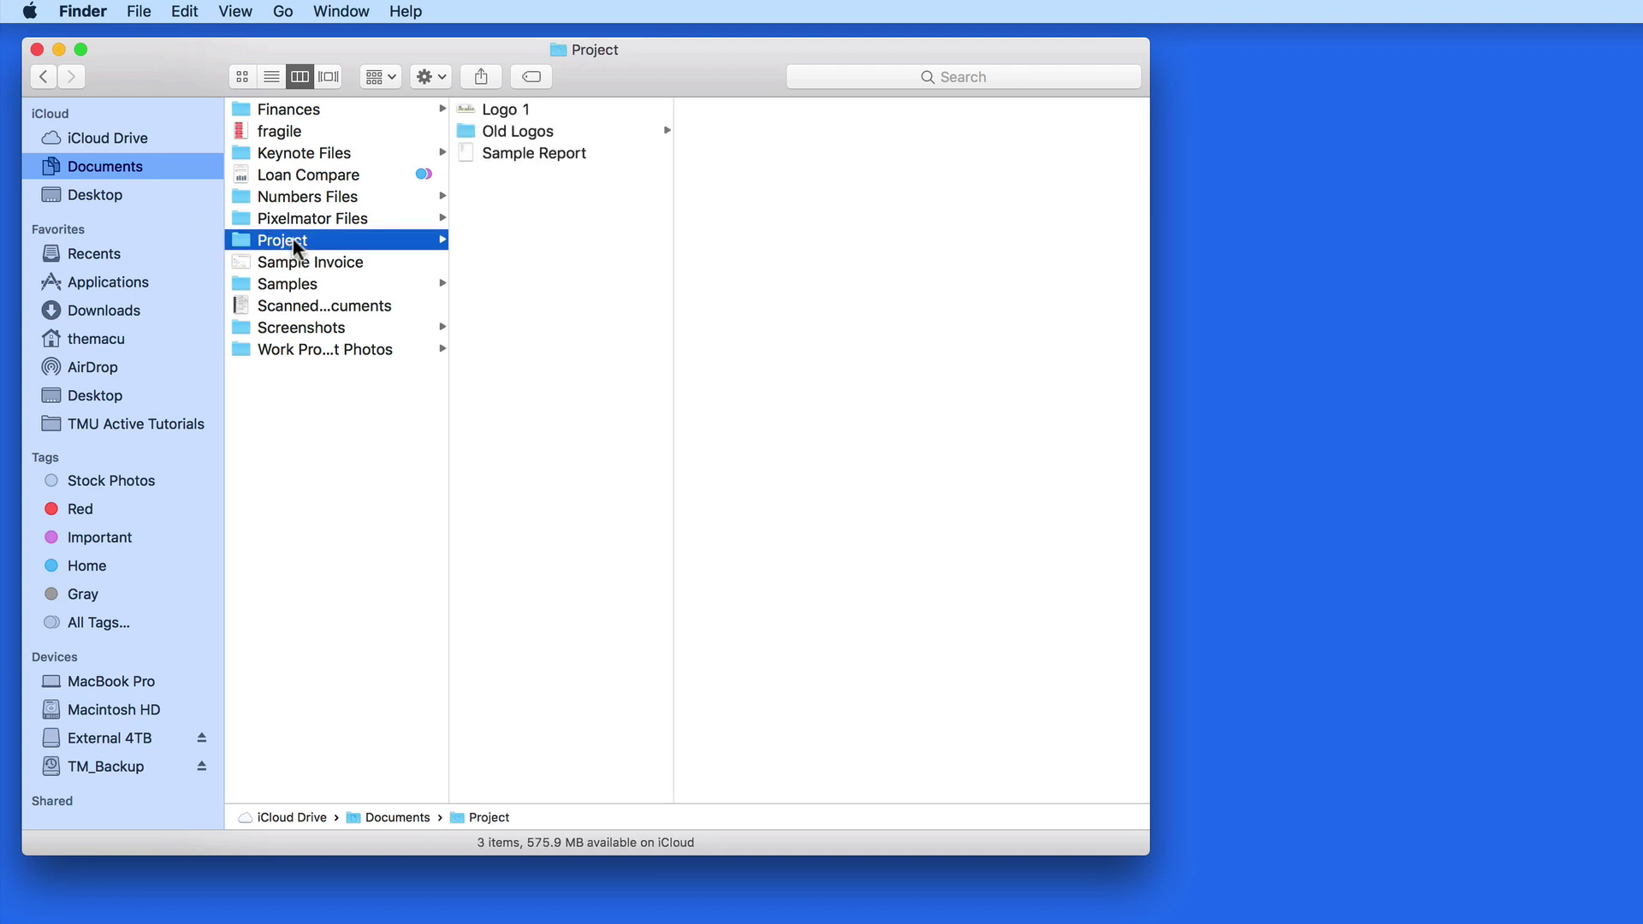
pyautogui.rightClick(292, 242)
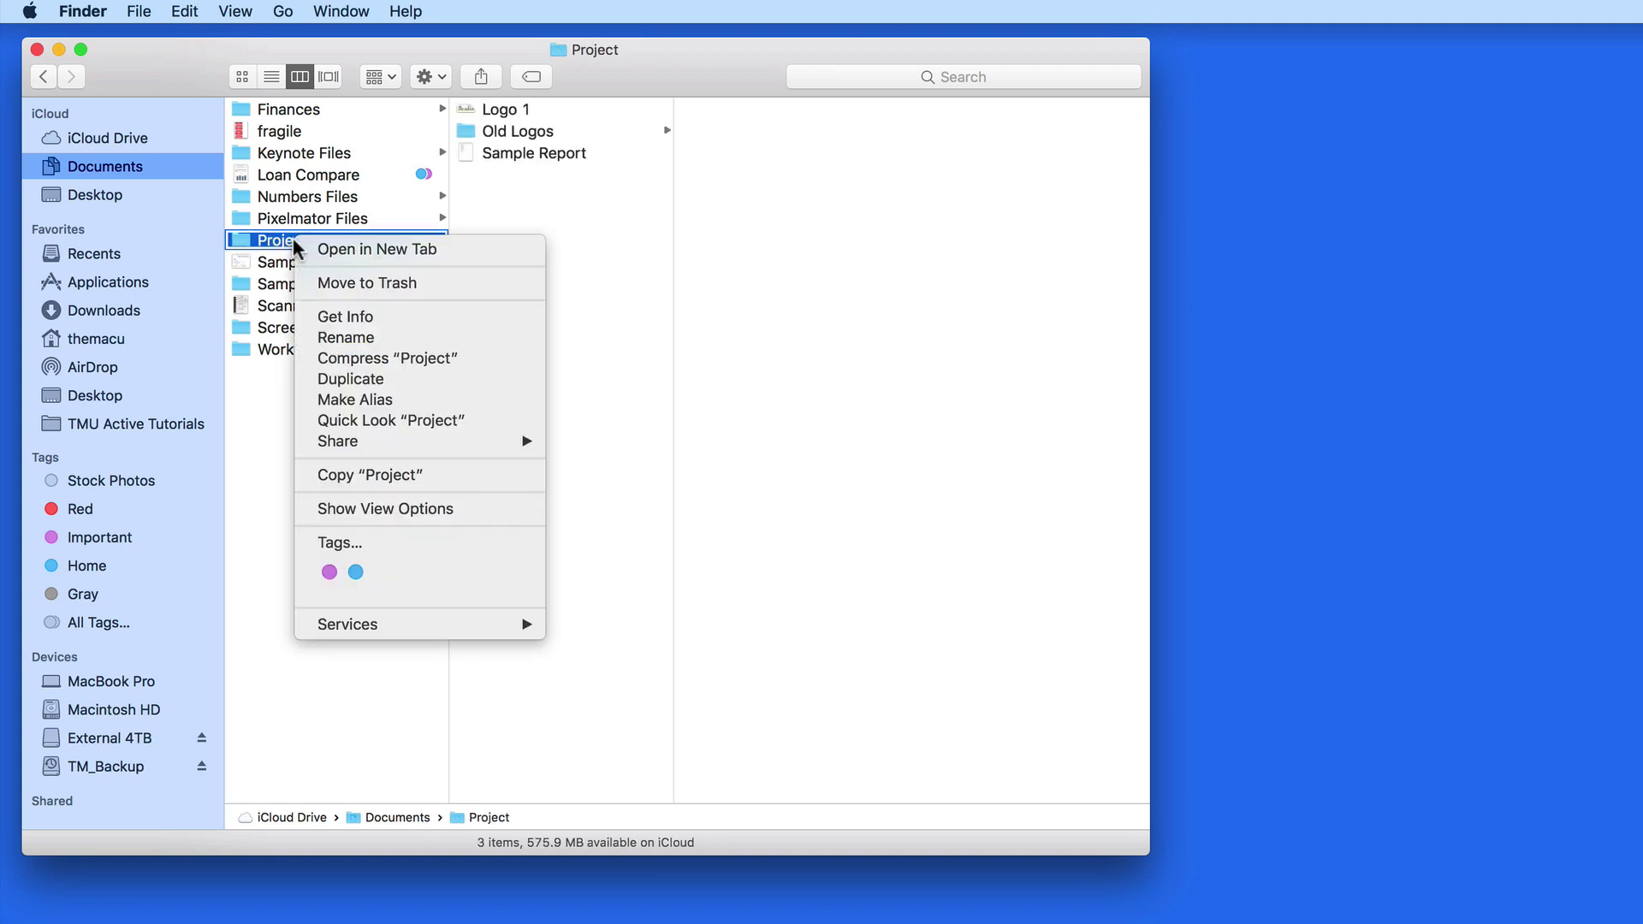
pyautogui.click(329, 572)
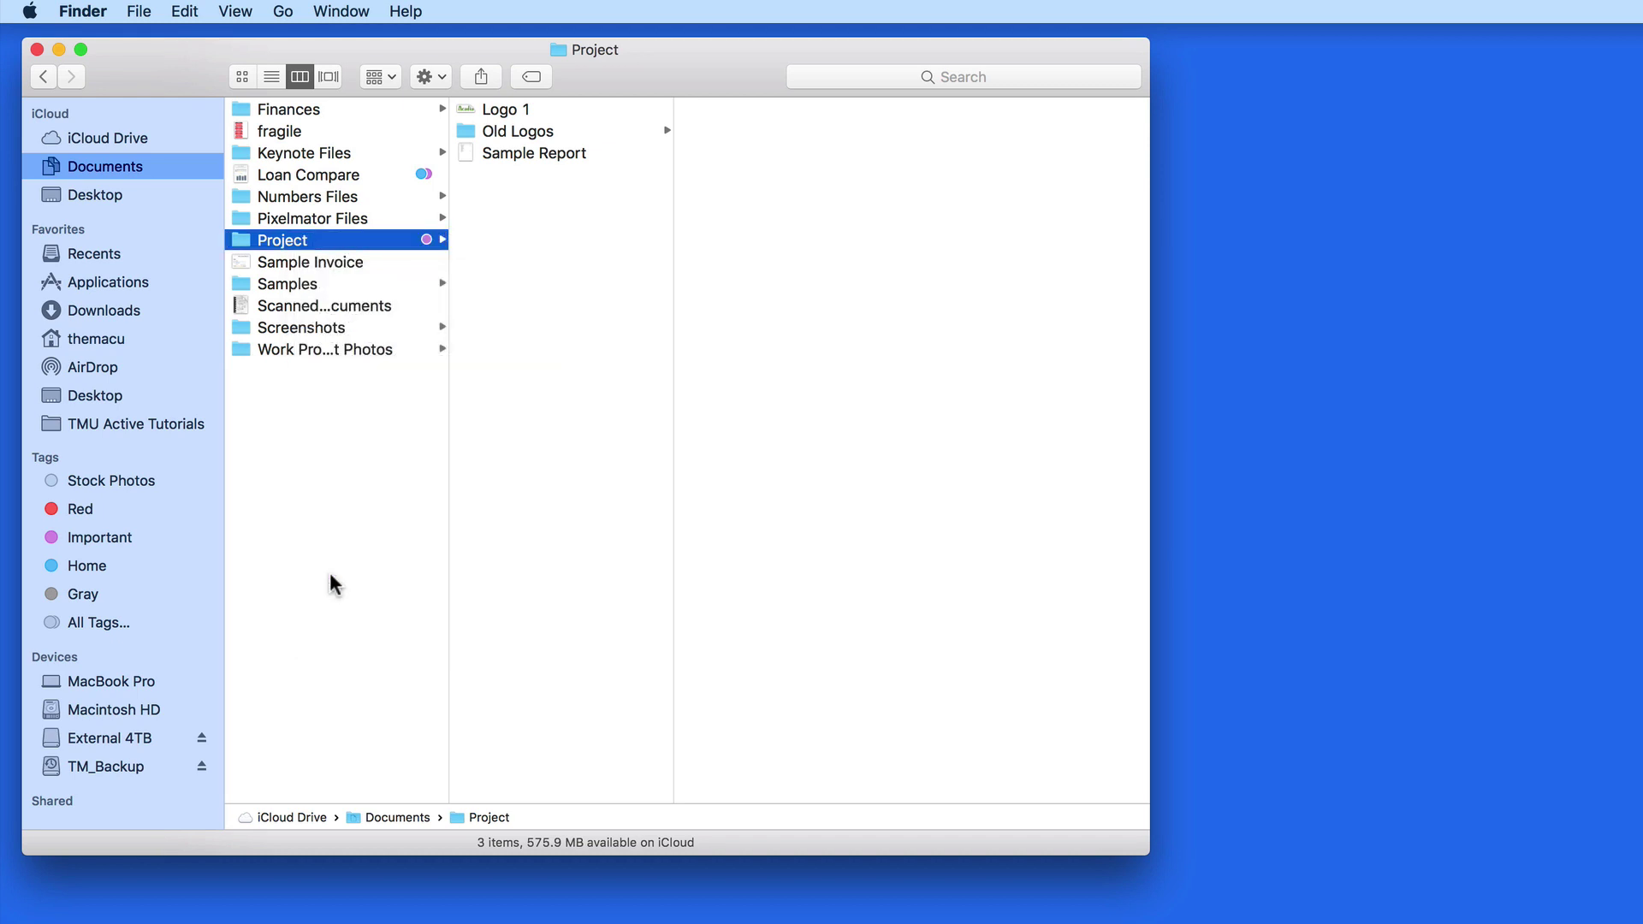
pyautogui.click(118, 540)
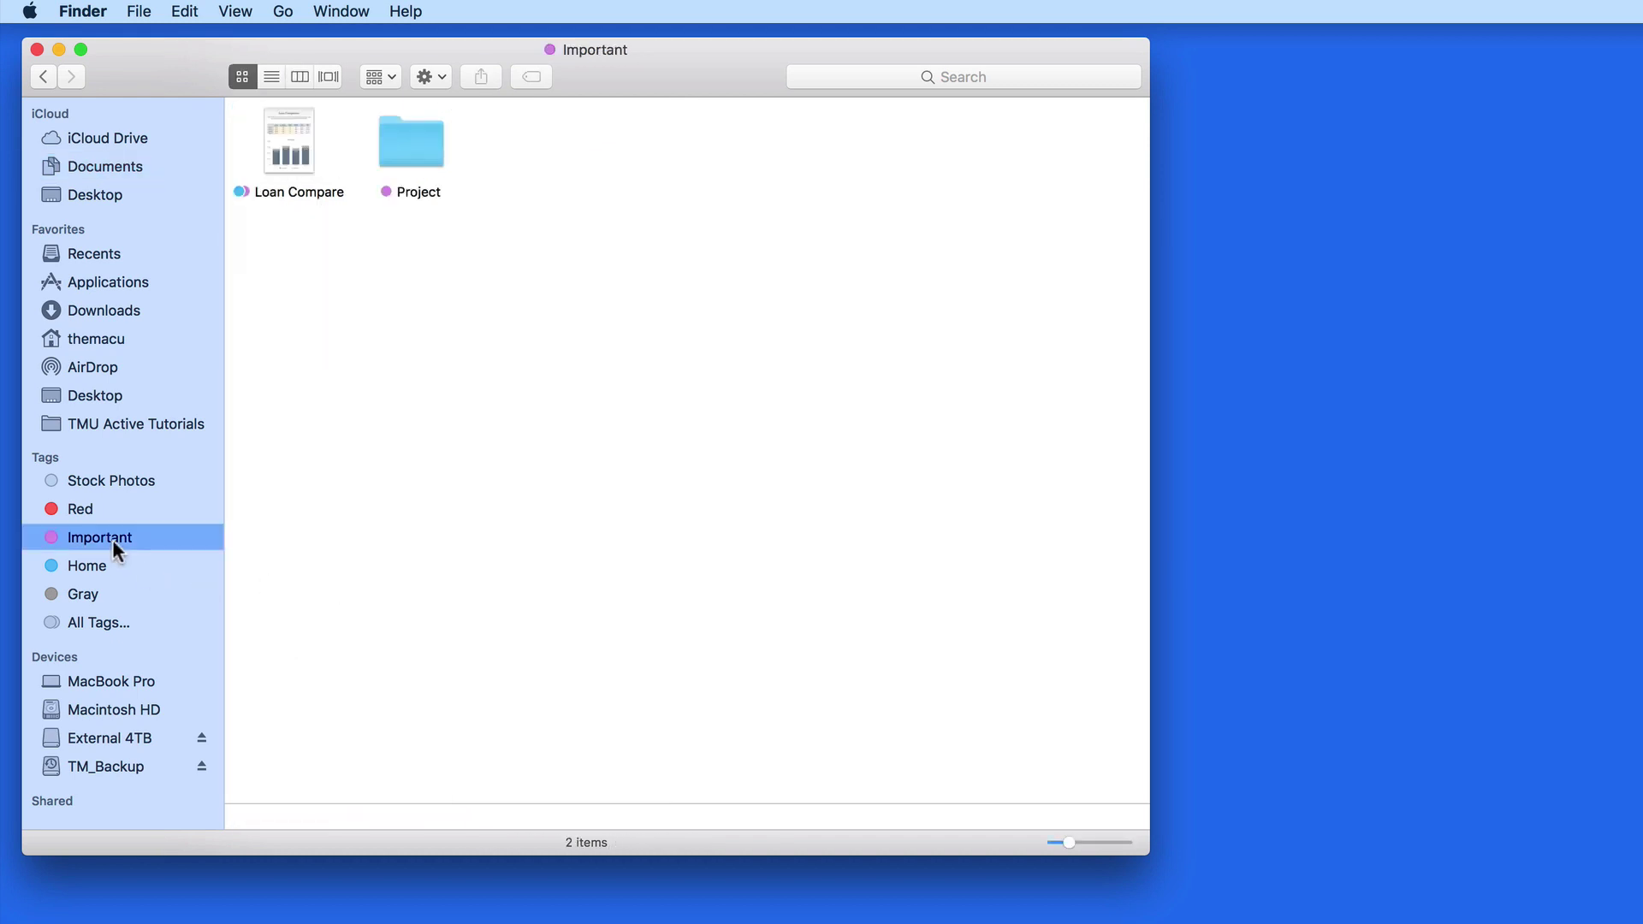
# Browse Project and Old Logos, open Project from the Important view, then return to Documents › Project.
pyautogui.click(106, 164)
pyautogui.click(276, 240)
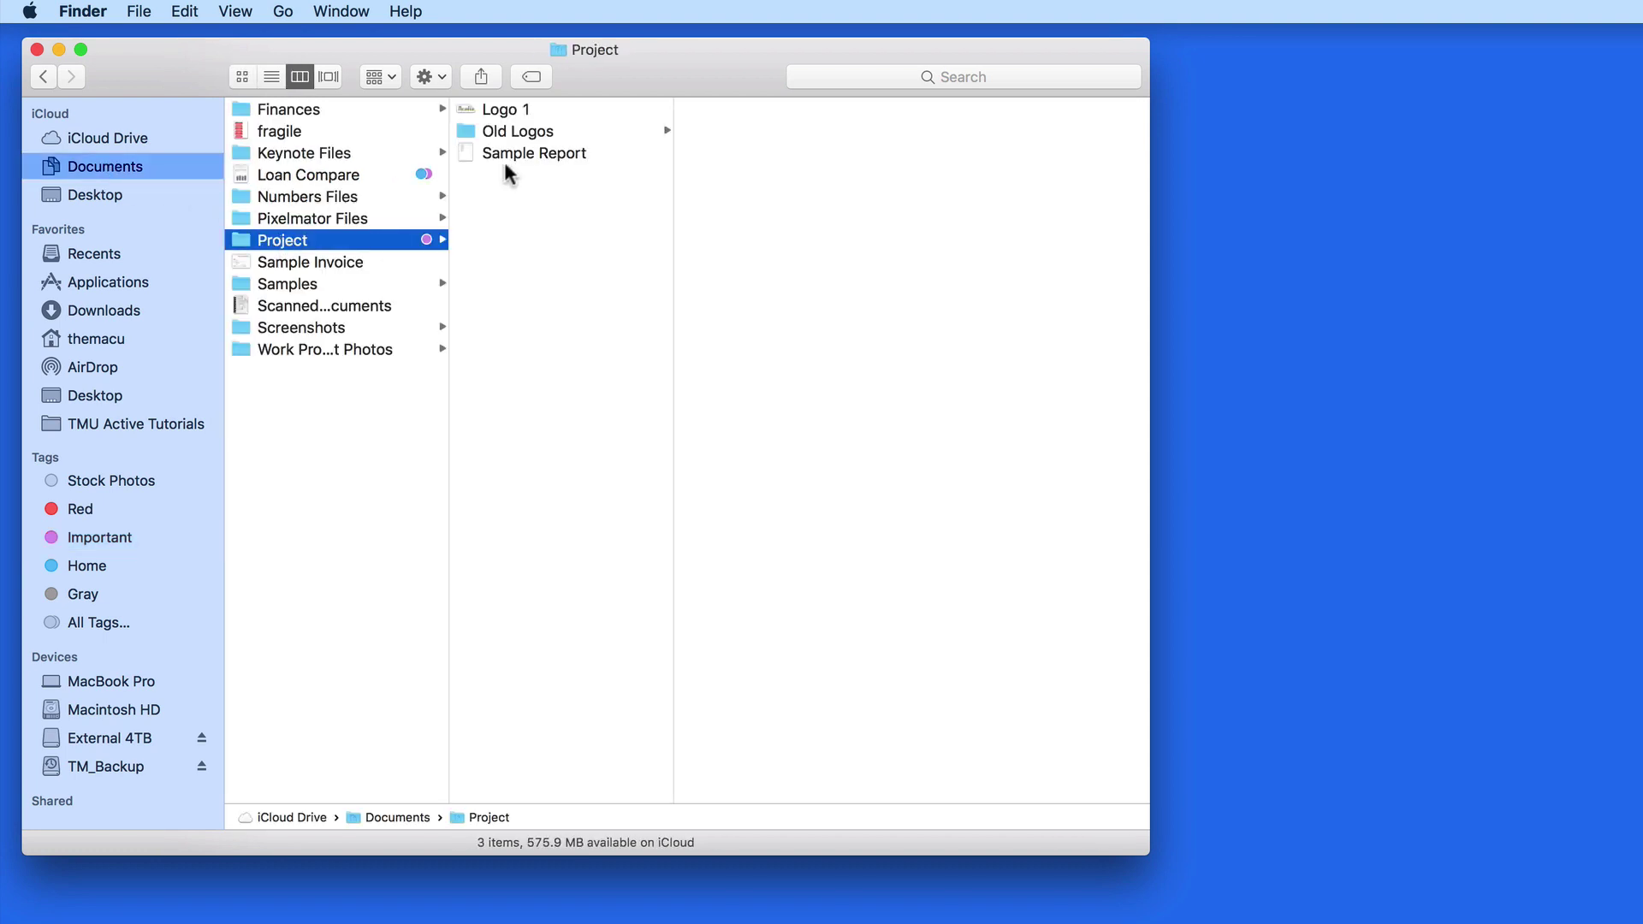
pyautogui.click(516, 156)
pyautogui.click(514, 132)
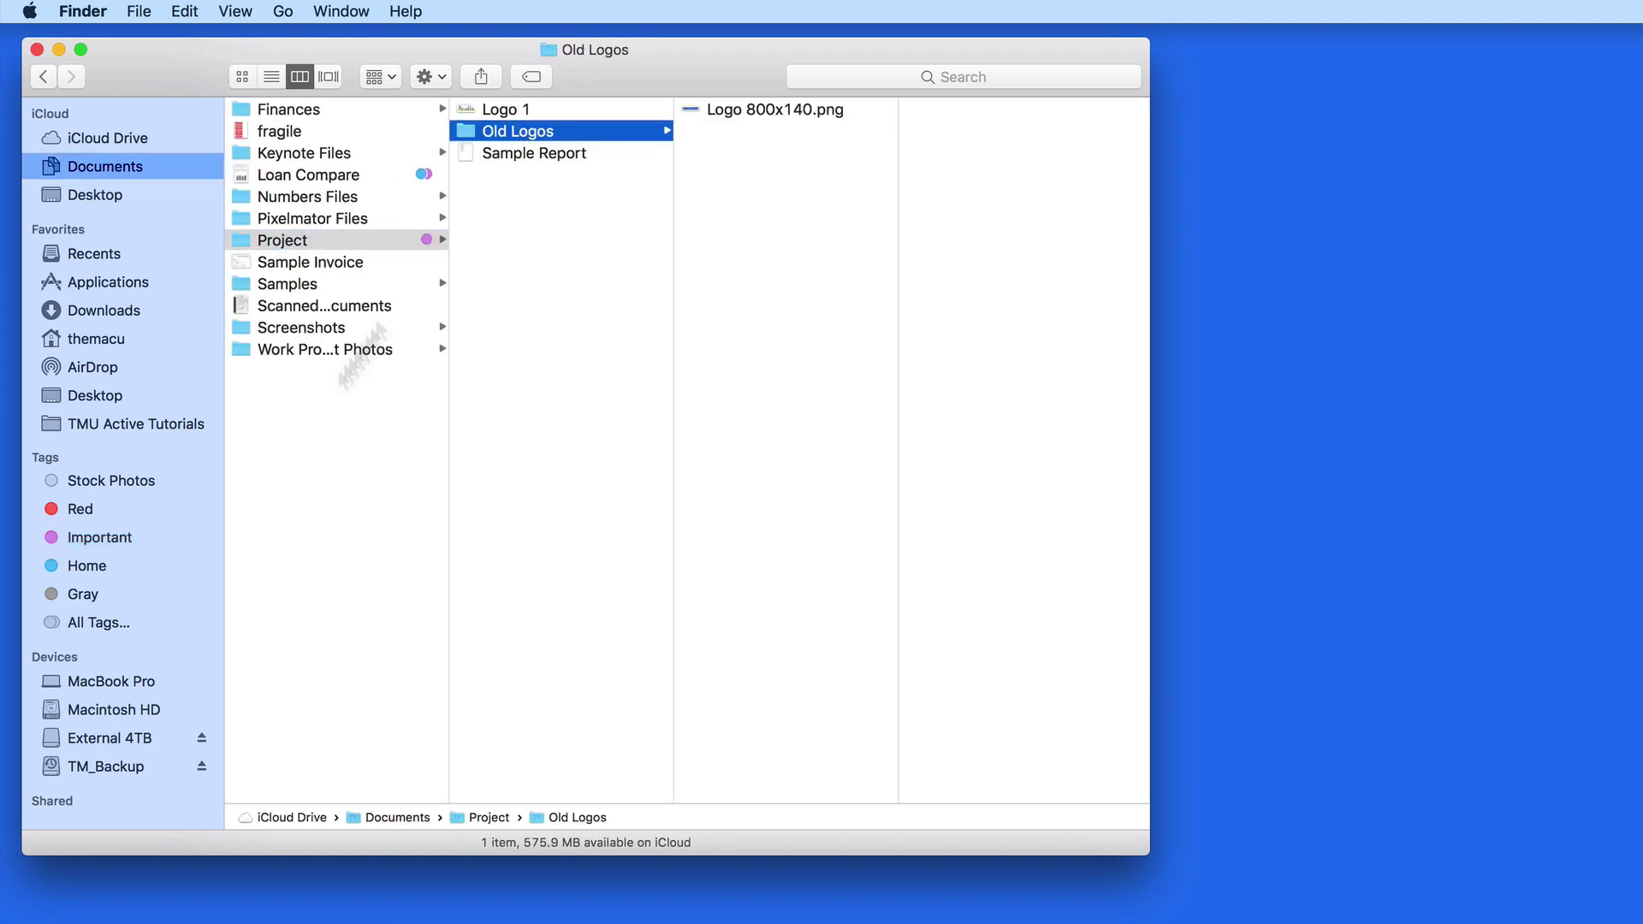
pyautogui.click(106, 538)
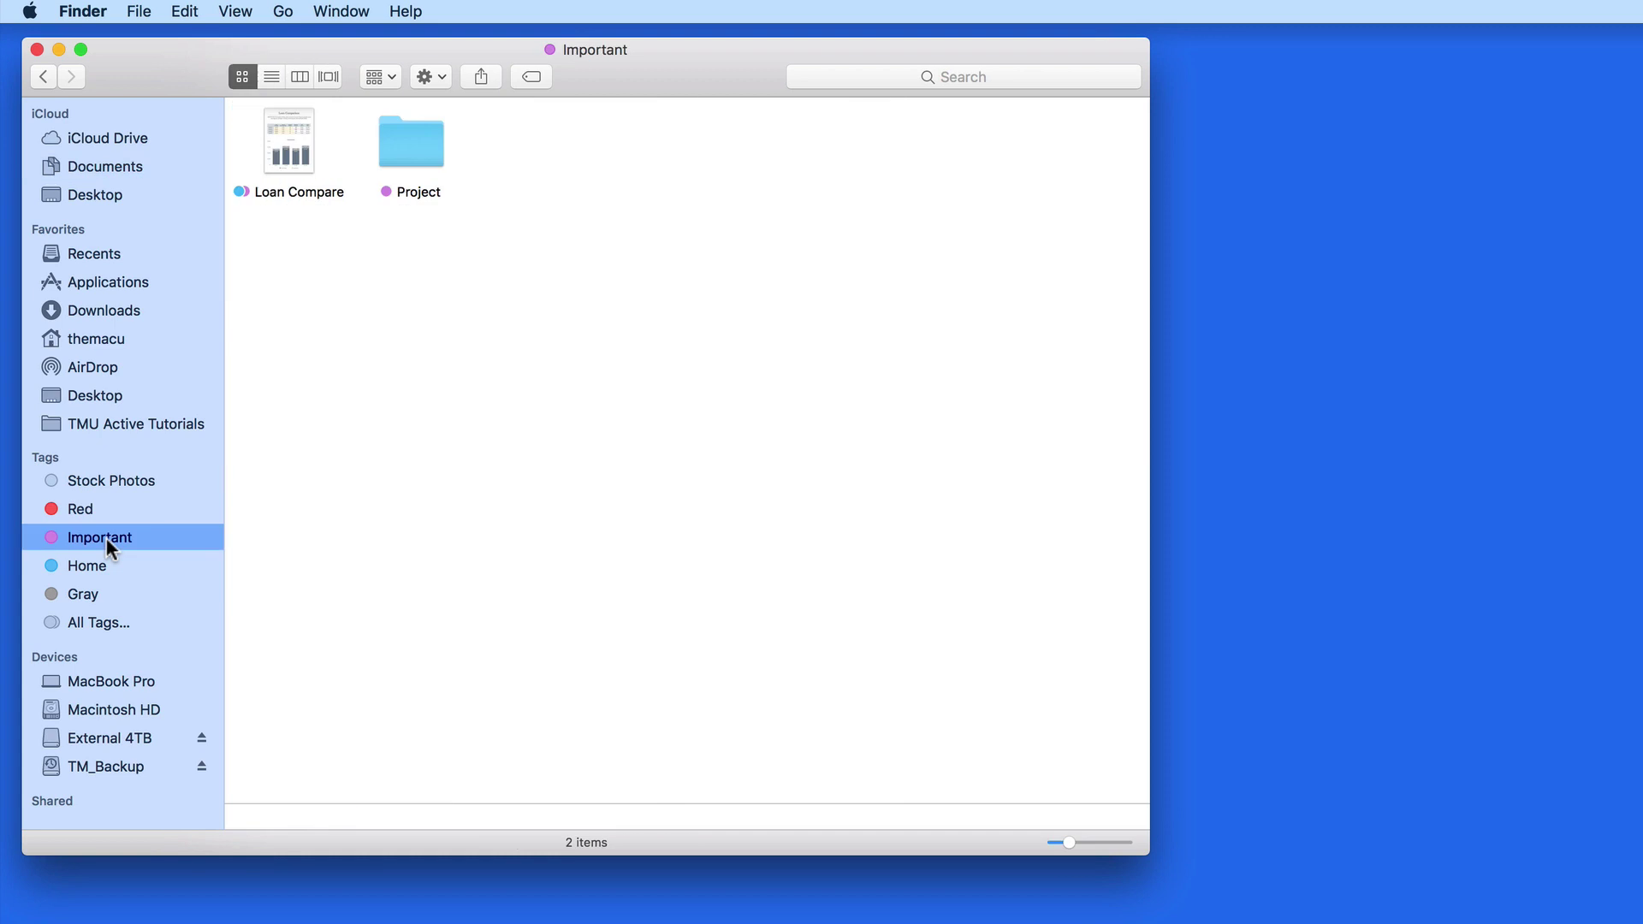
pyautogui.doubleClick(419, 147)
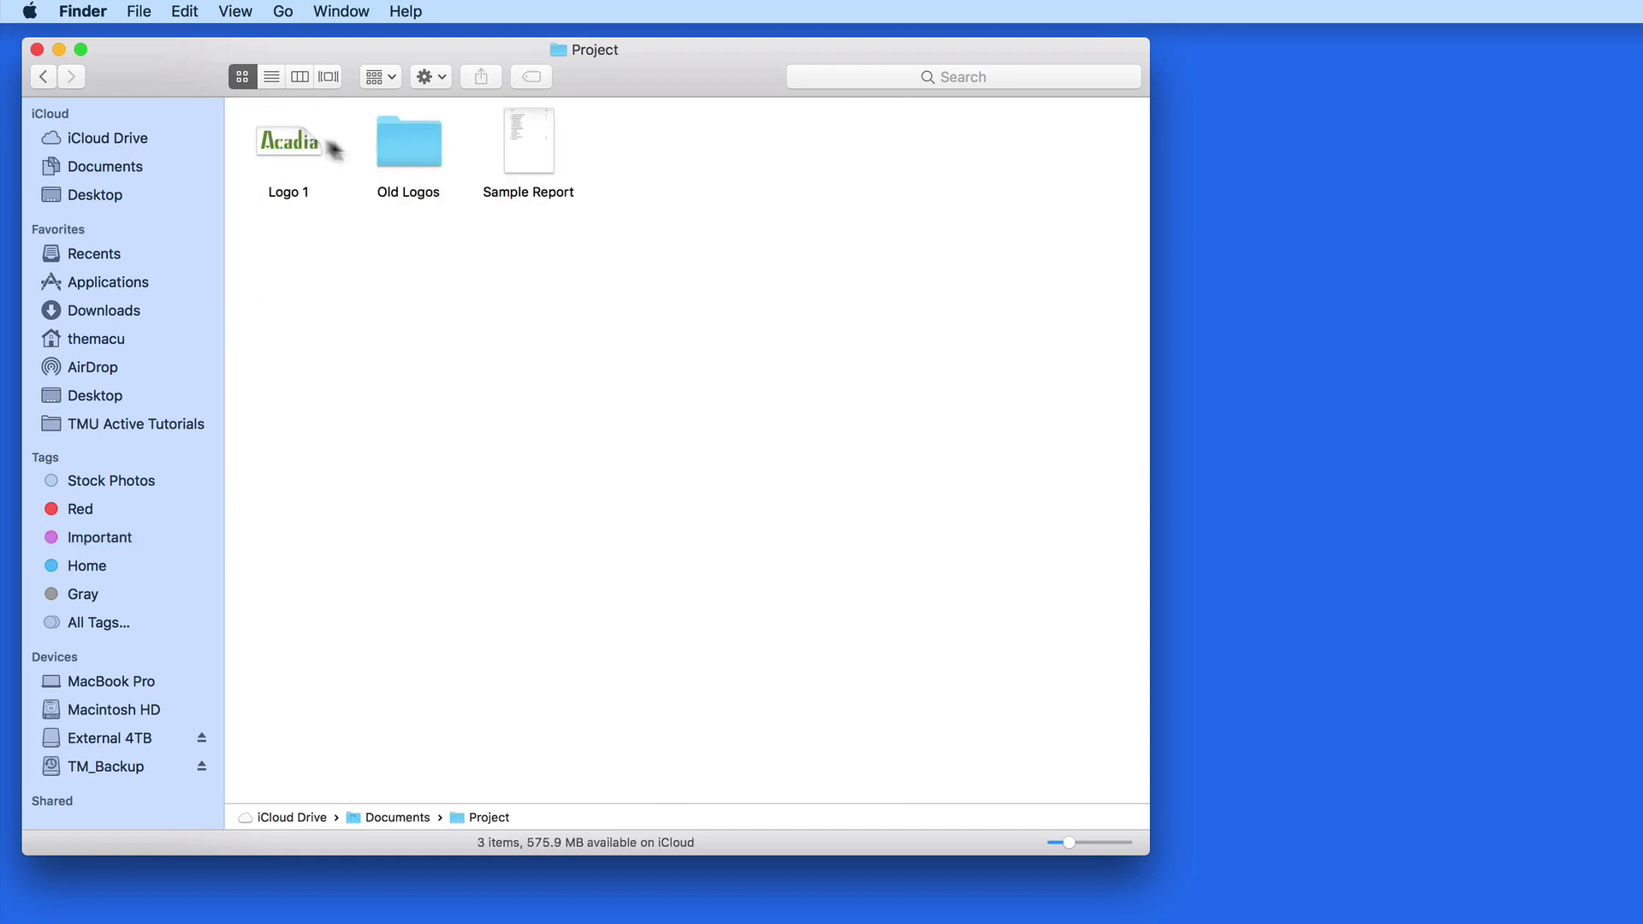
pyautogui.click(43, 77)
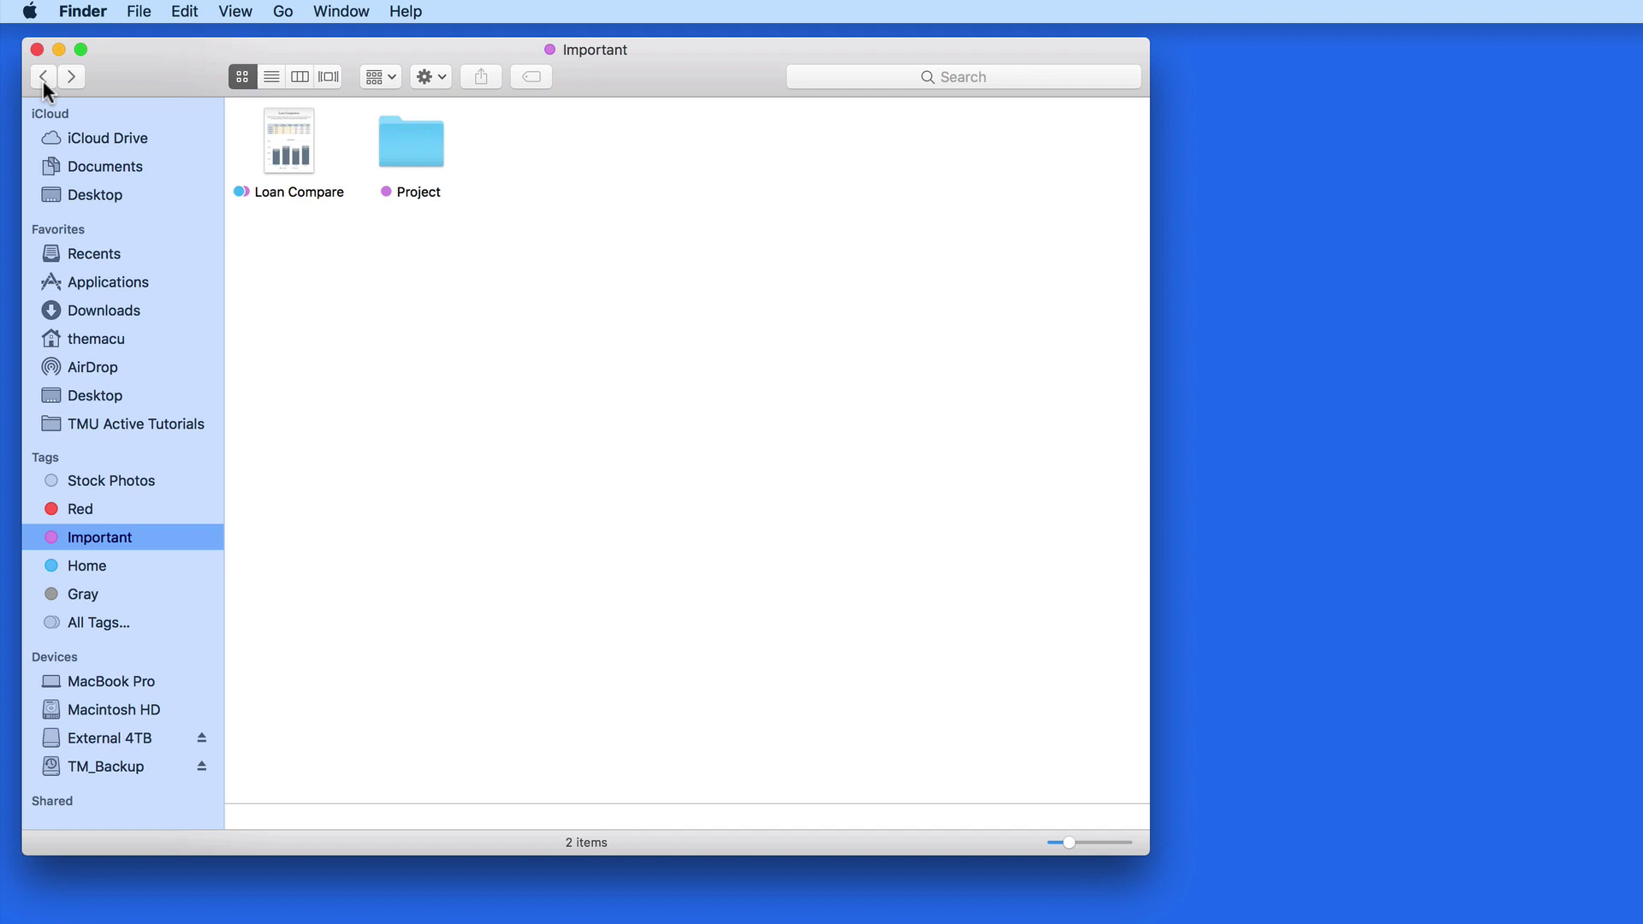
pyautogui.click(103, 165)
pyautogui.click(286, 240)
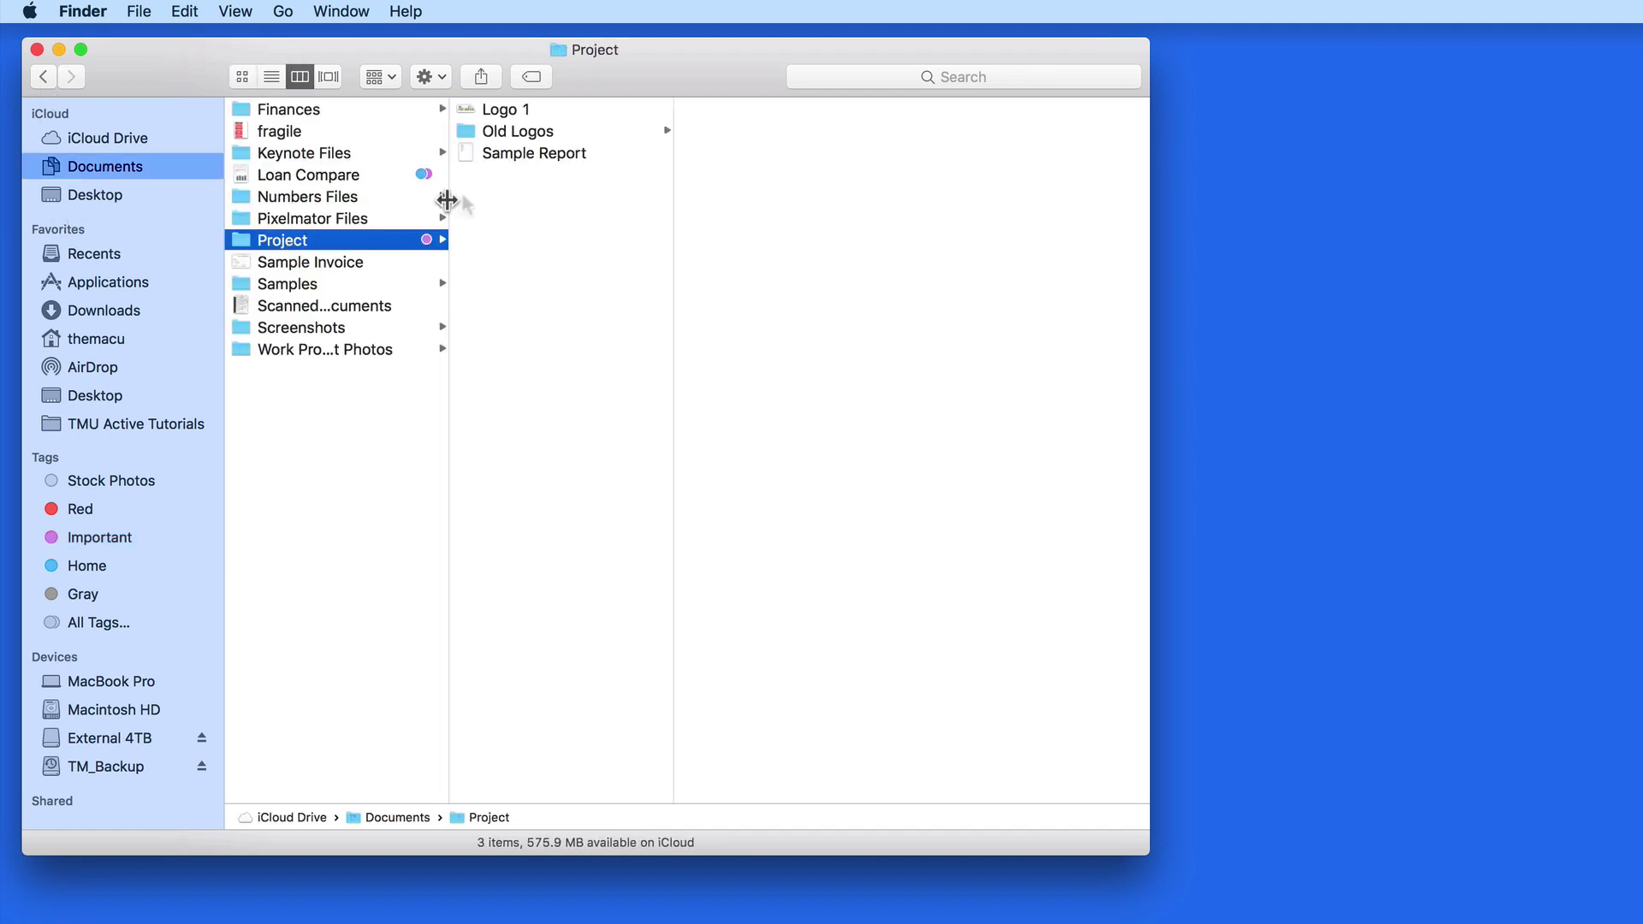
# Tag Logo 1, Old Logos and Sample Report in Project as Important.
pyautogui.click(502, 107)
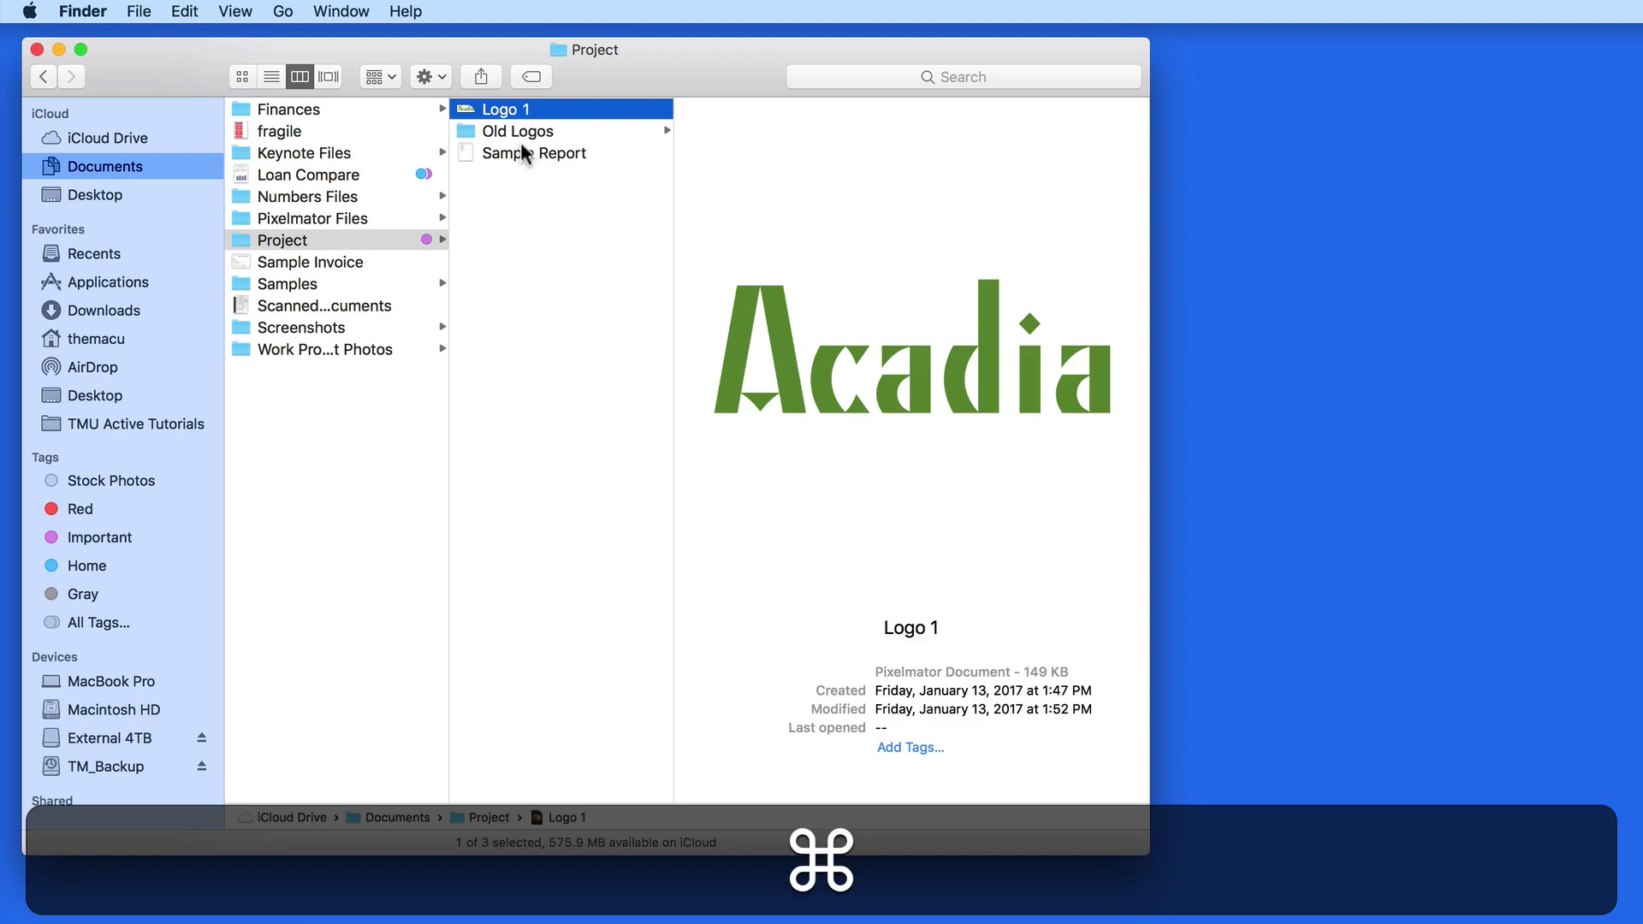
pyautogui.keyDown('super'); pyautogui.click(522, 137); pyautogui.keyUp('super')
pyautogui.keyDown('super'); pyautogui.click(517, 154); pyautogui.keyUp('super')
pyautogui.rightClick(516, 154)
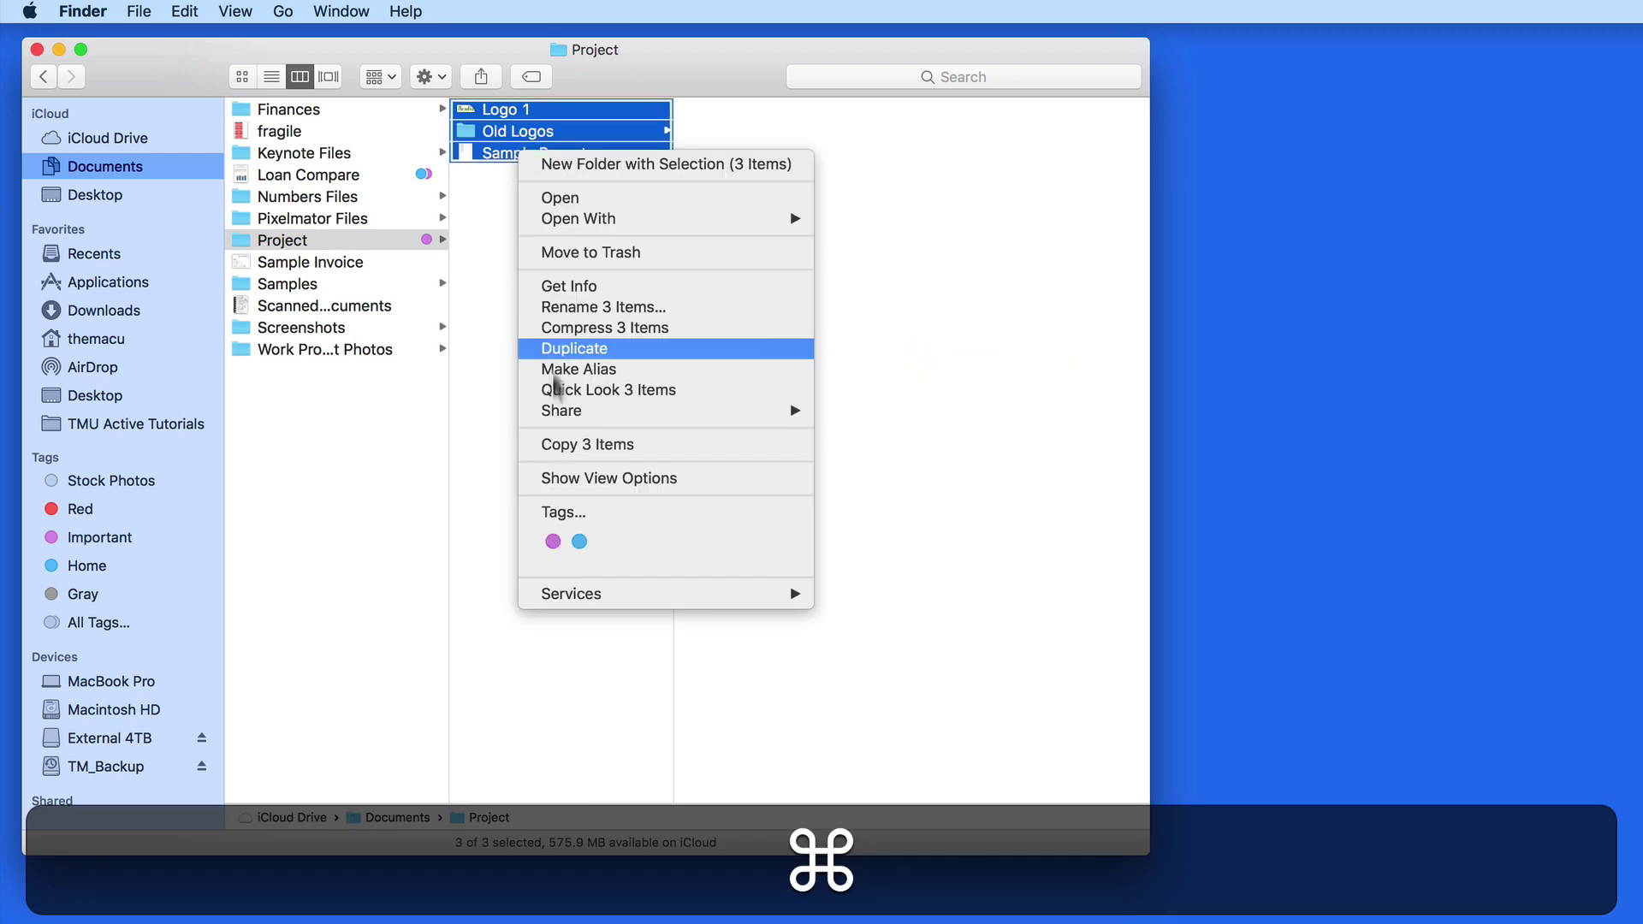
pyautogui.click(553, 542)
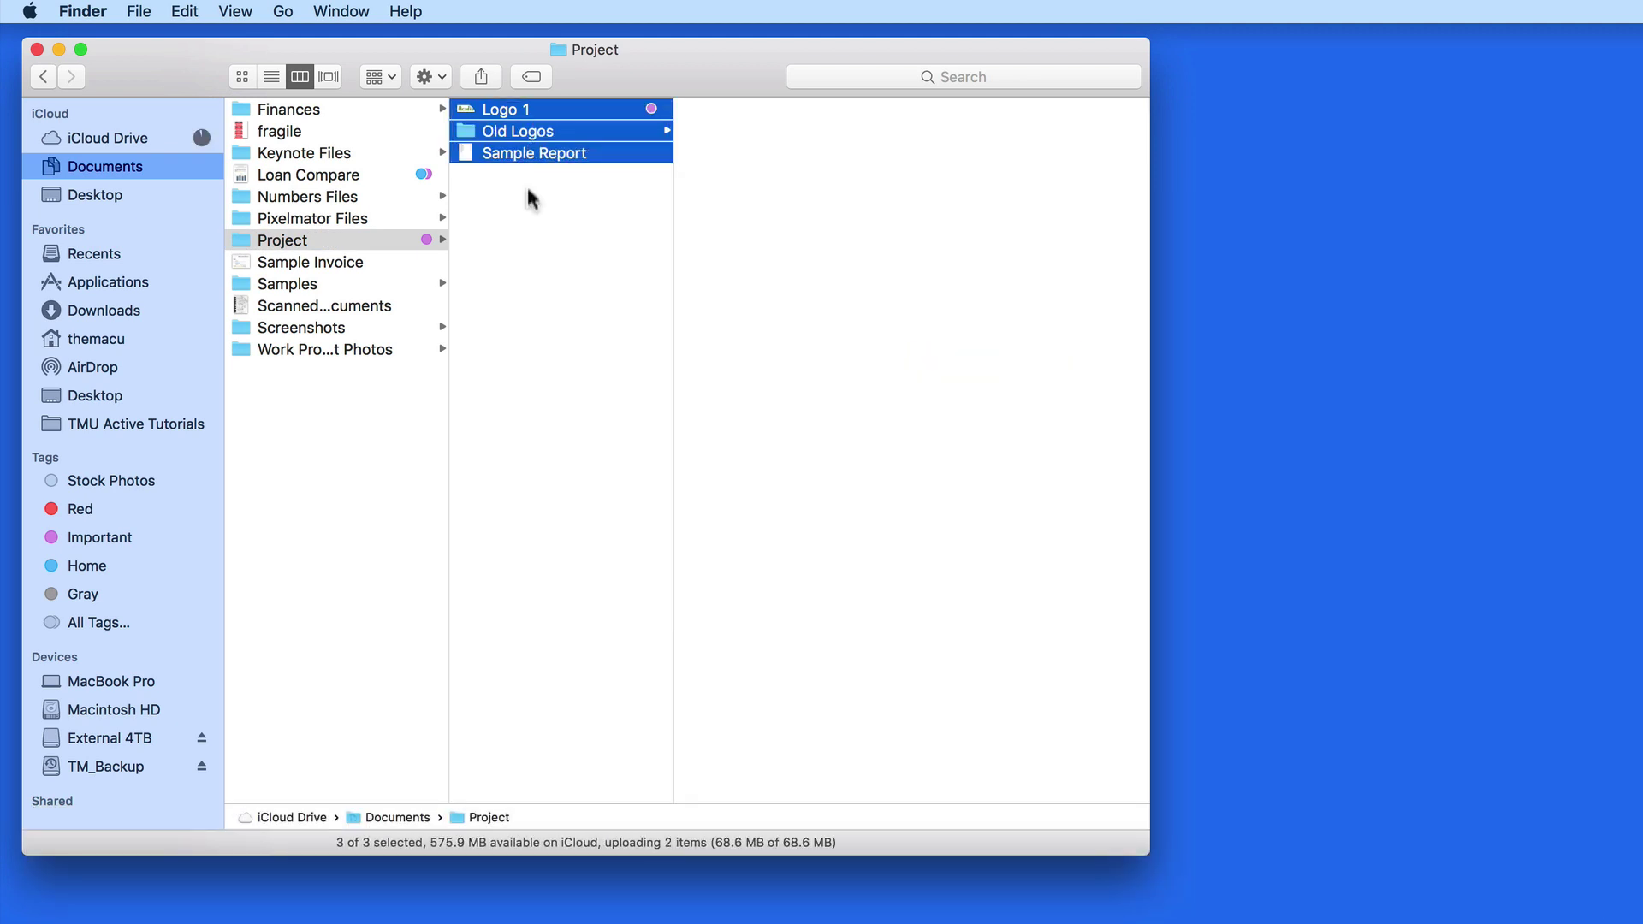
# Tag Logo 800x140.png in Old Logos as Important, then view all six Important items.
pyautogui.click(535, 136)
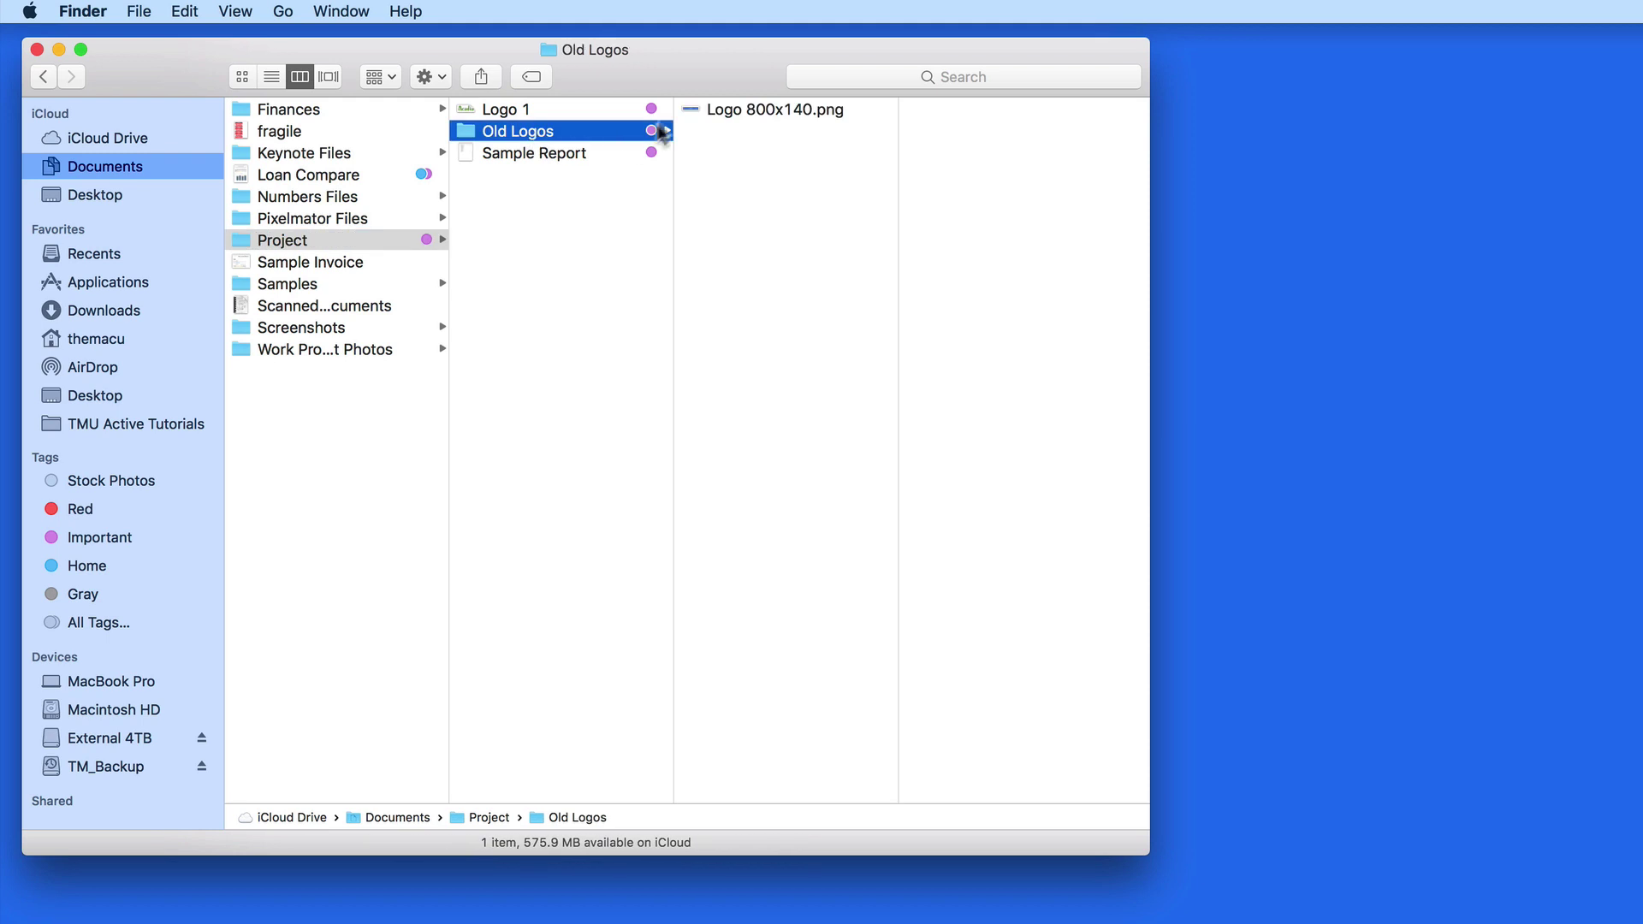
pyautogui.rightClick(722, 106)
pyautogui.click(760, 460)
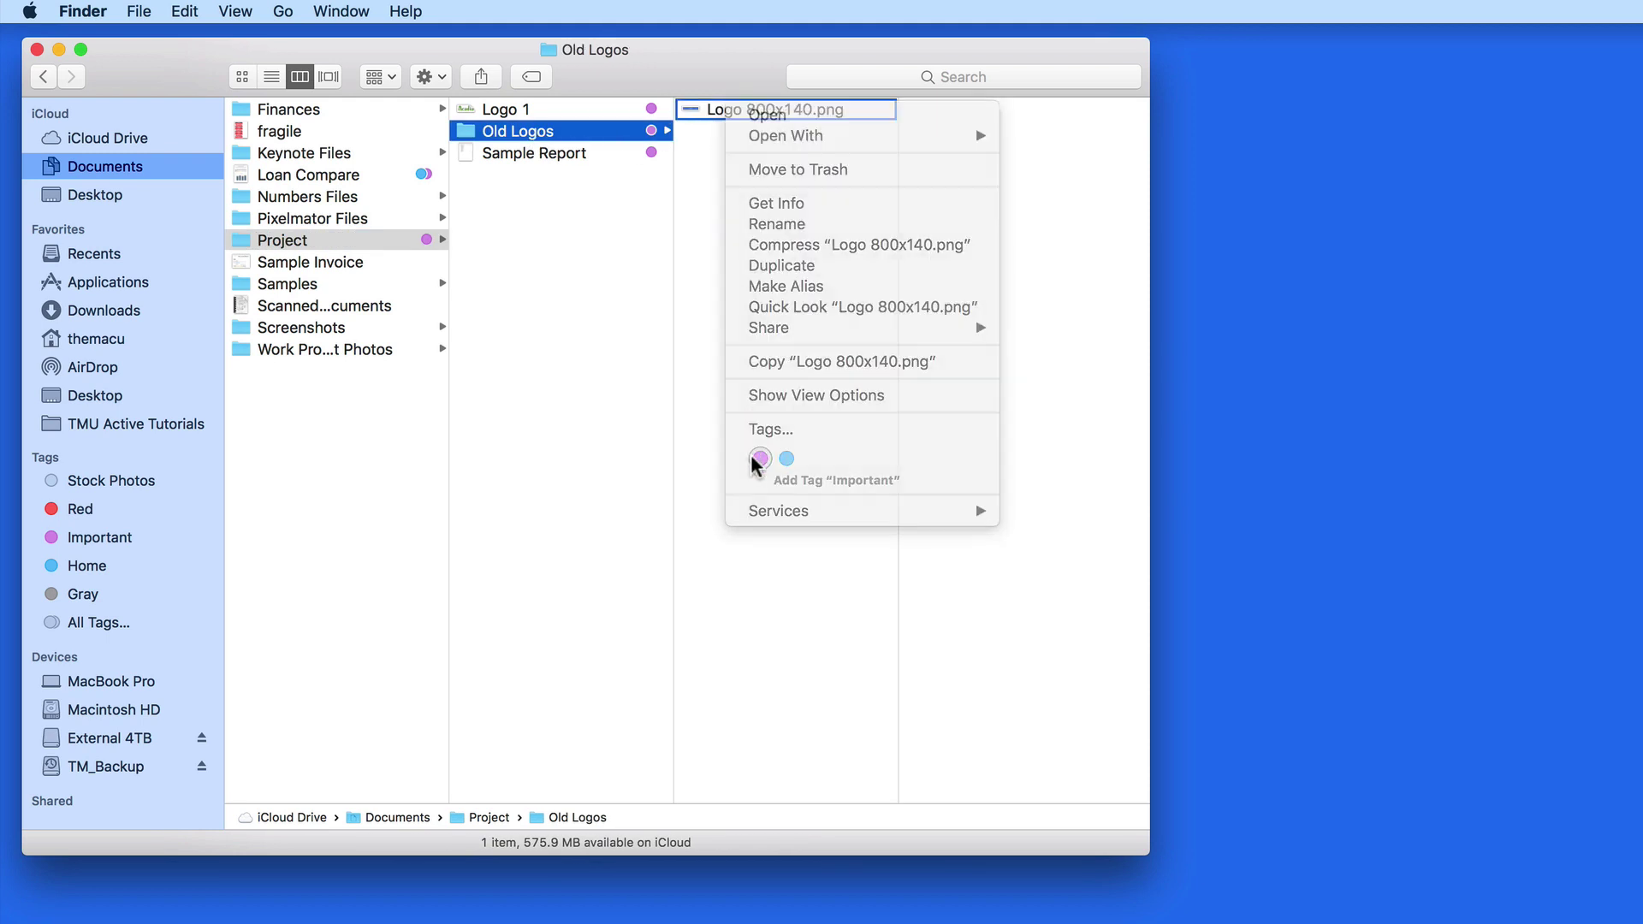
pyautogui.click(566, 307)
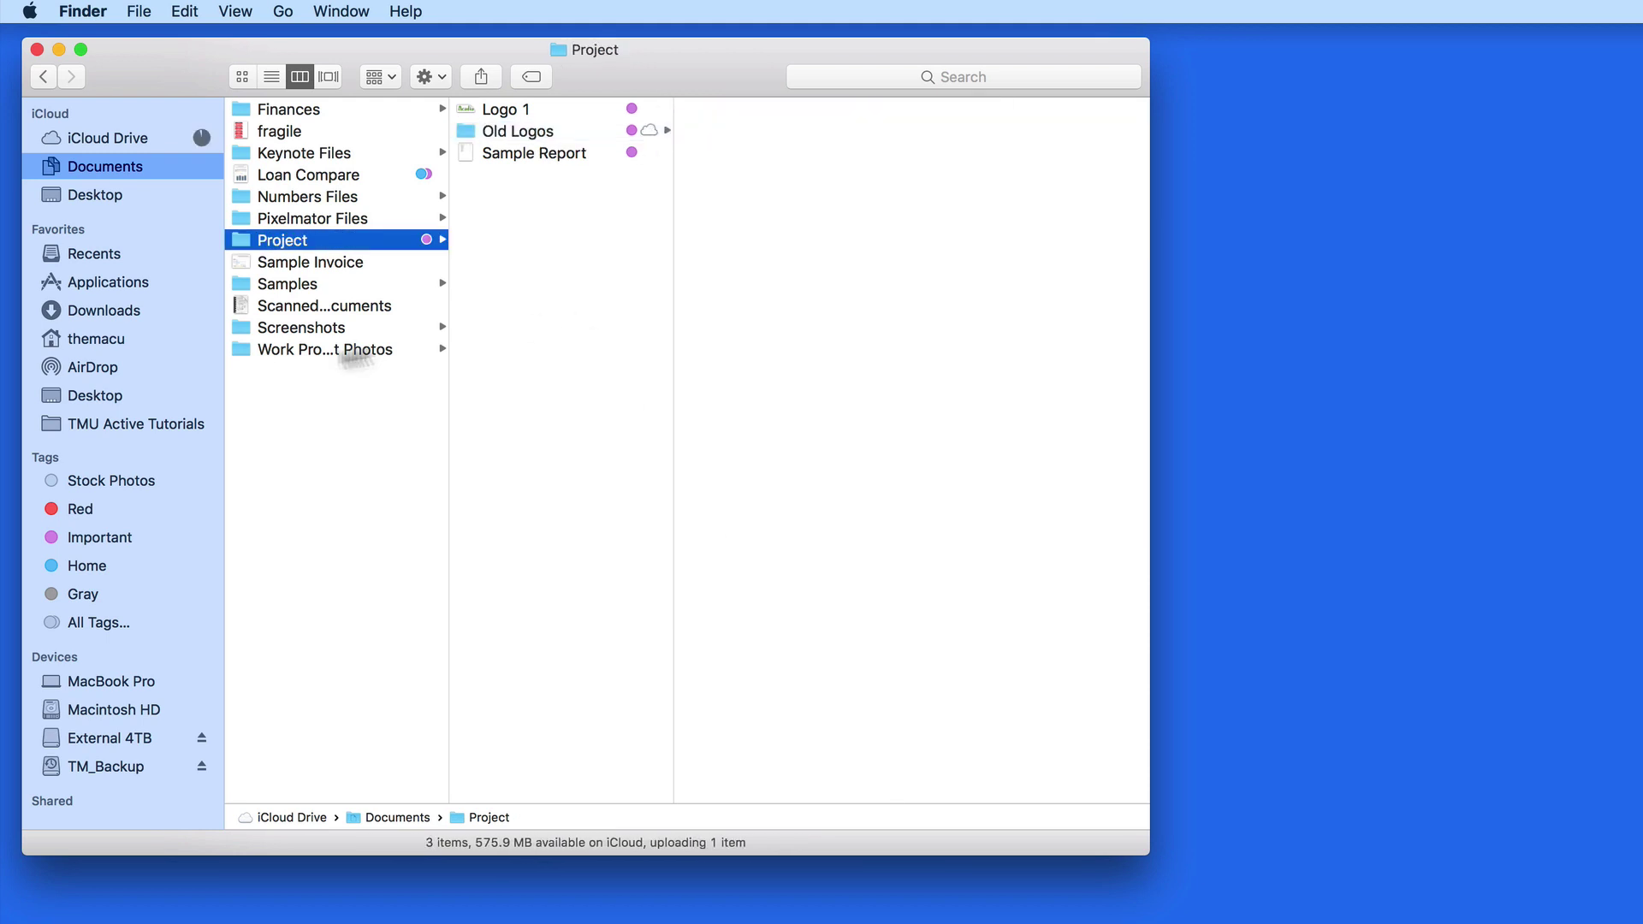
pyautogui.click(101, 538)
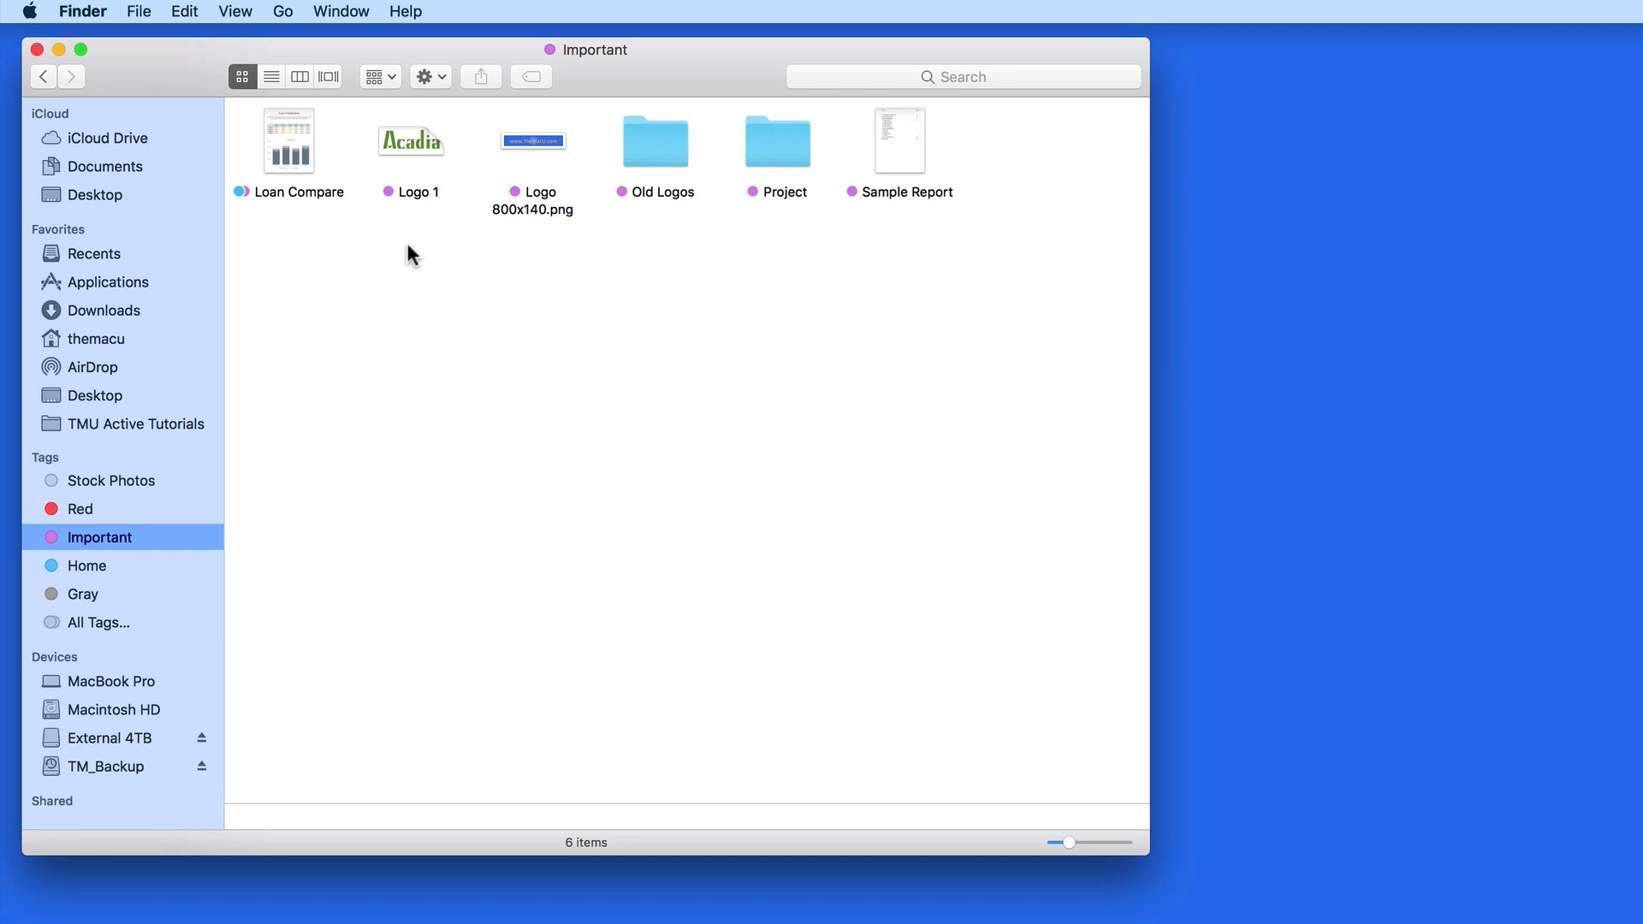
# Remove the Important tag from Sample Report, Old Logos and Logo 1 in Project.
pyautogui.click(122, 164)
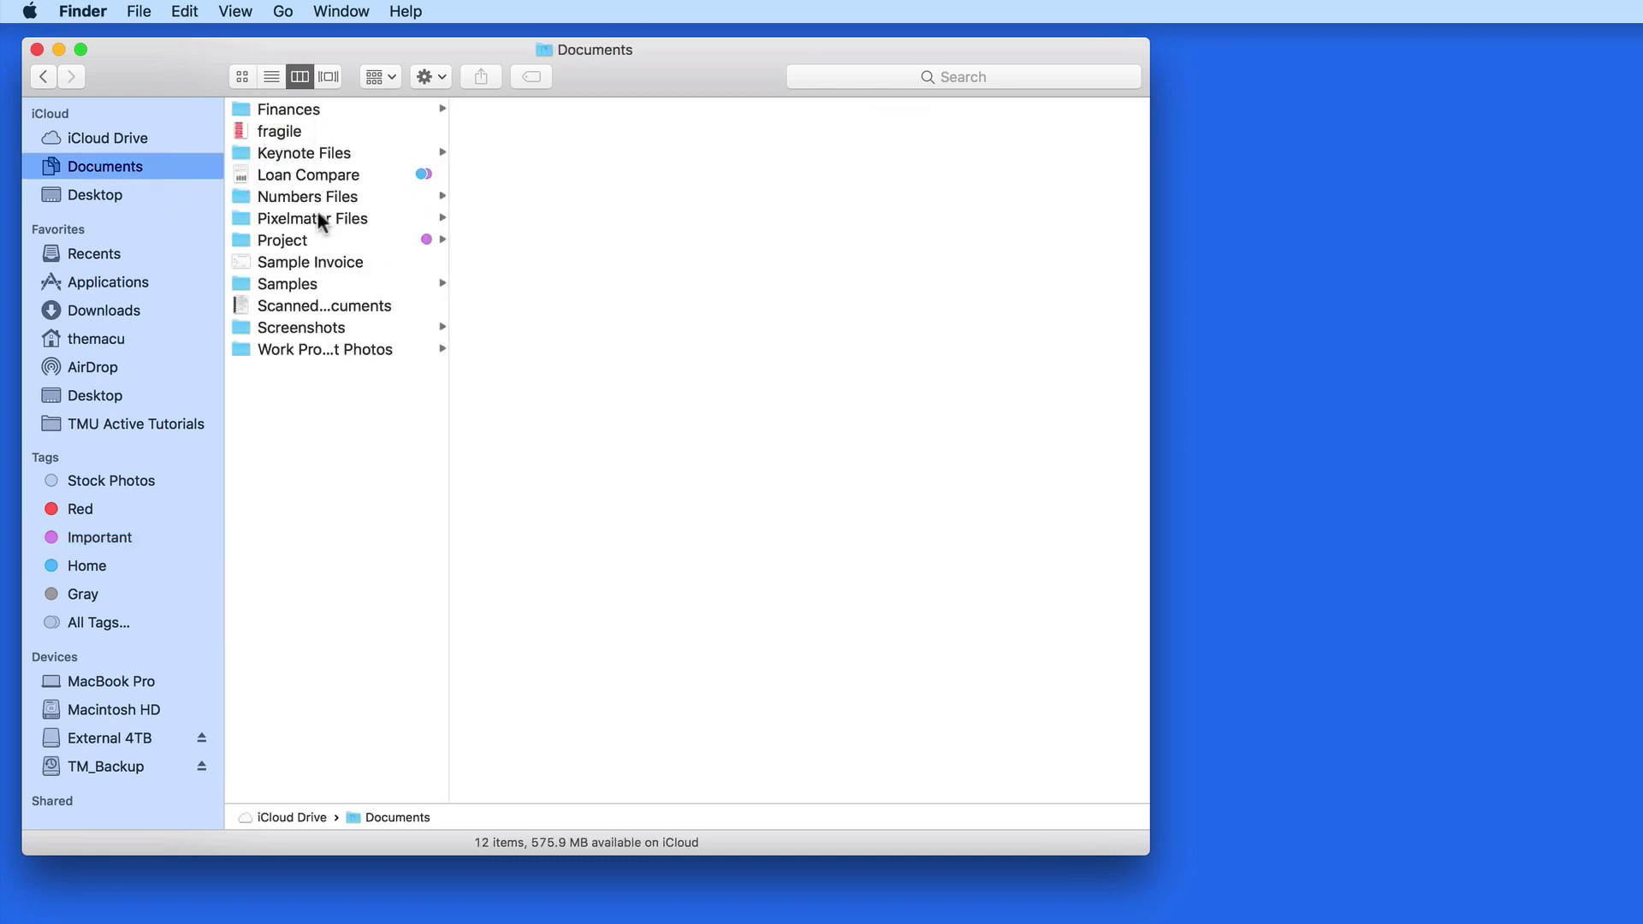
pyautogui.click(390, 241)
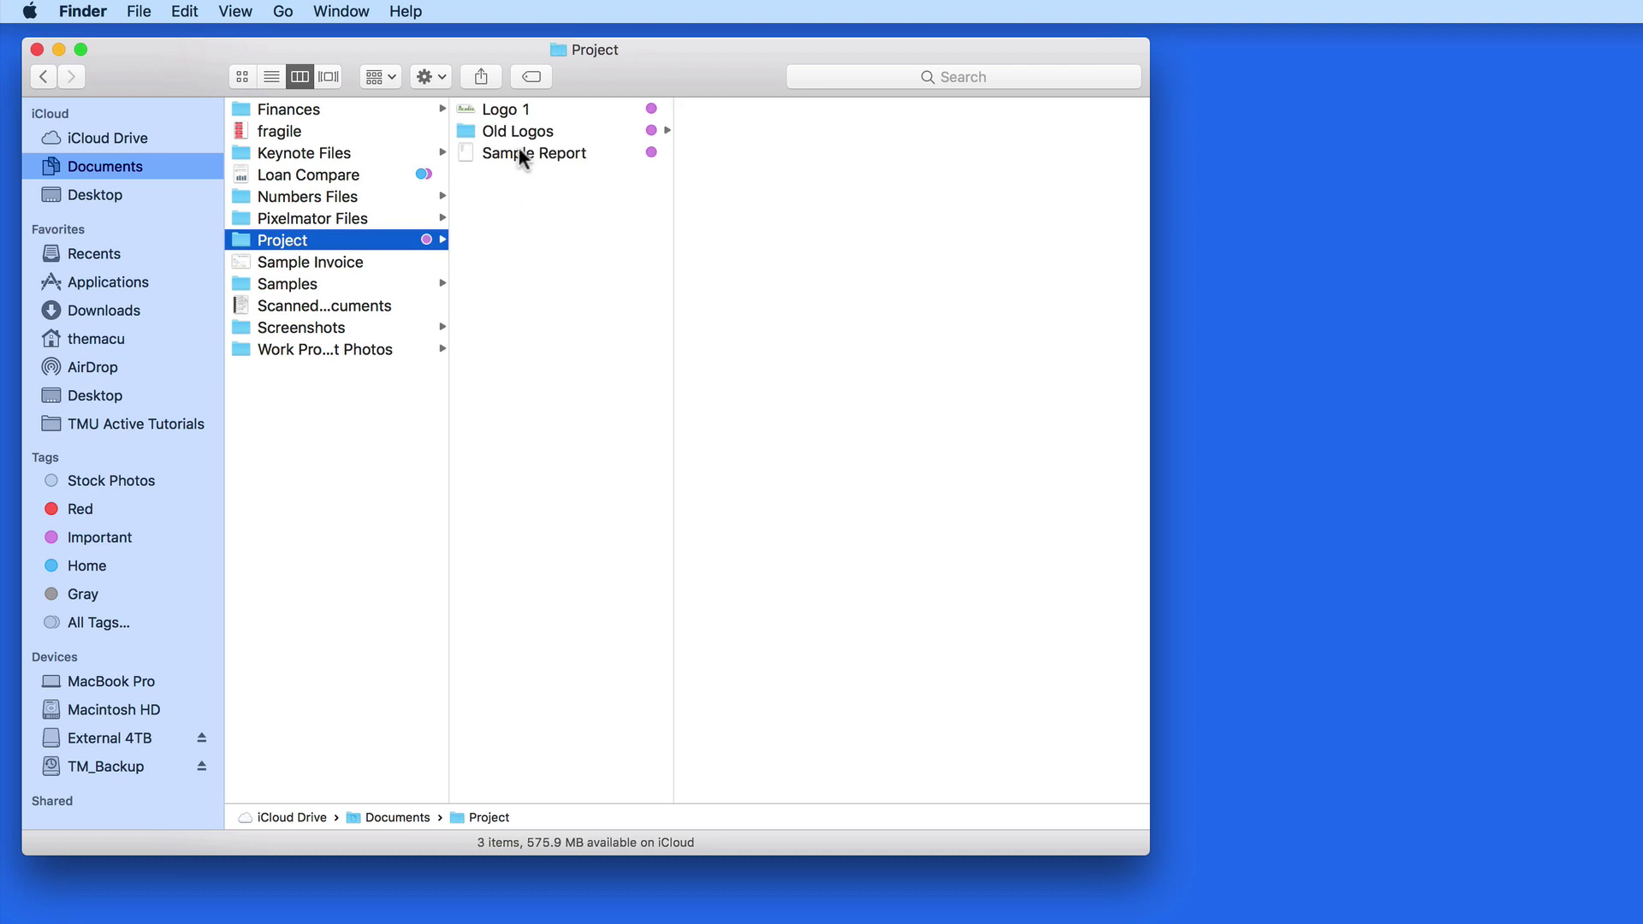
pyautogui.click(519, 147)
pyautogui.keyDown('super'); pyautogui.click(515, 129); pyautogui.keyUp('super')
pyautogui.keyDown('super'); pyautogui.click(512, 107); pyautogui.keyUp('super')
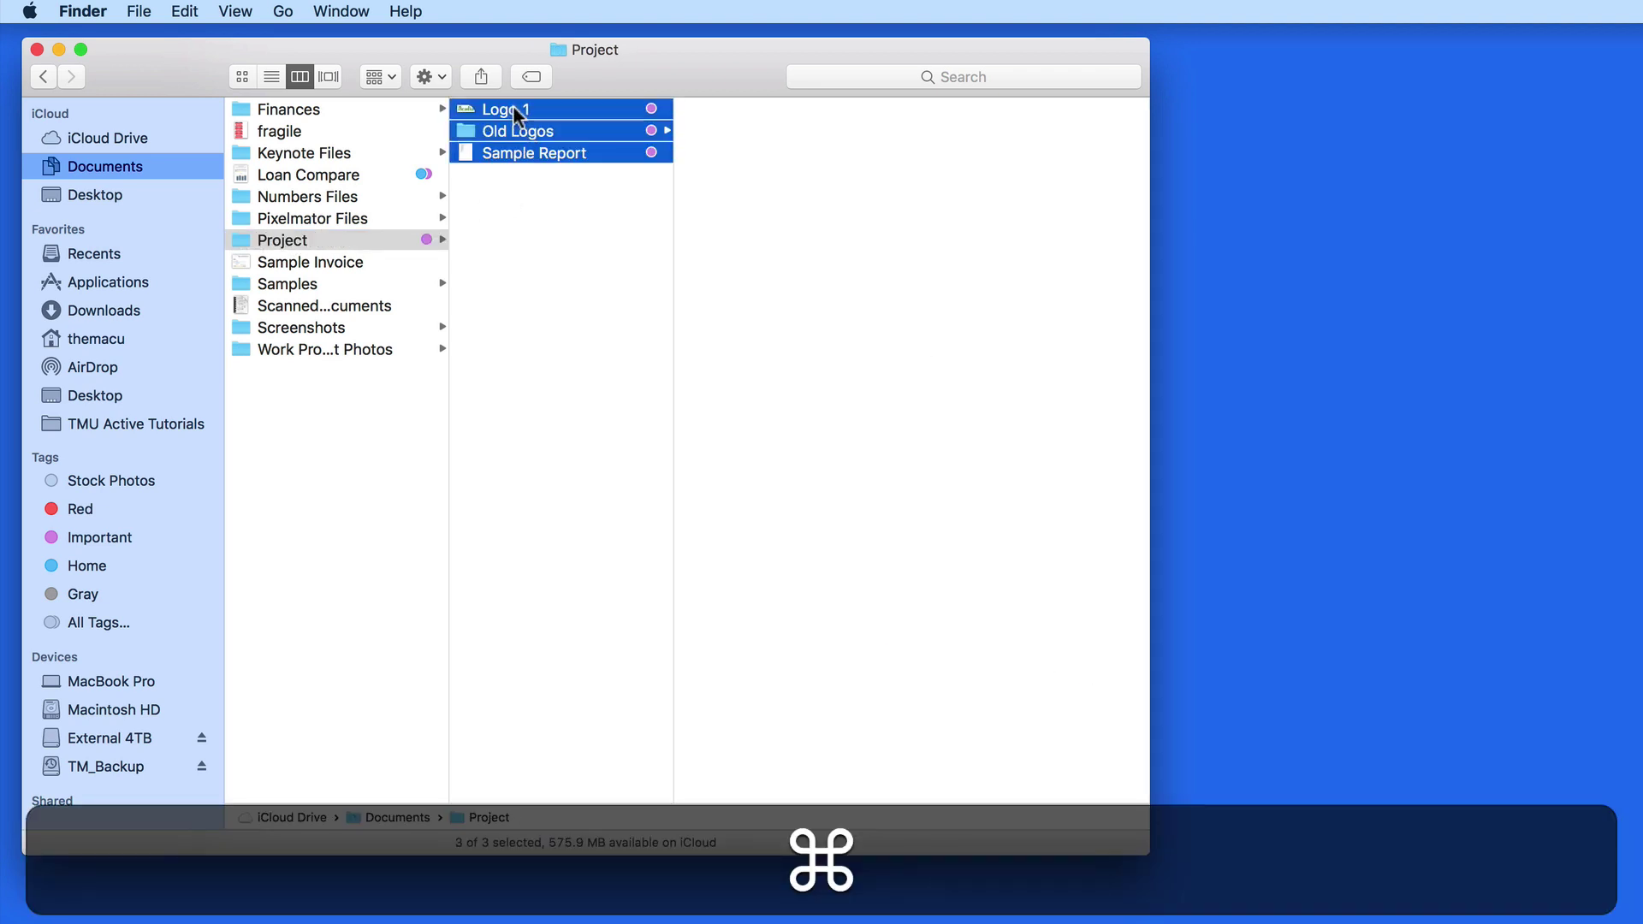
pyautogui.rightClick(514, 111)
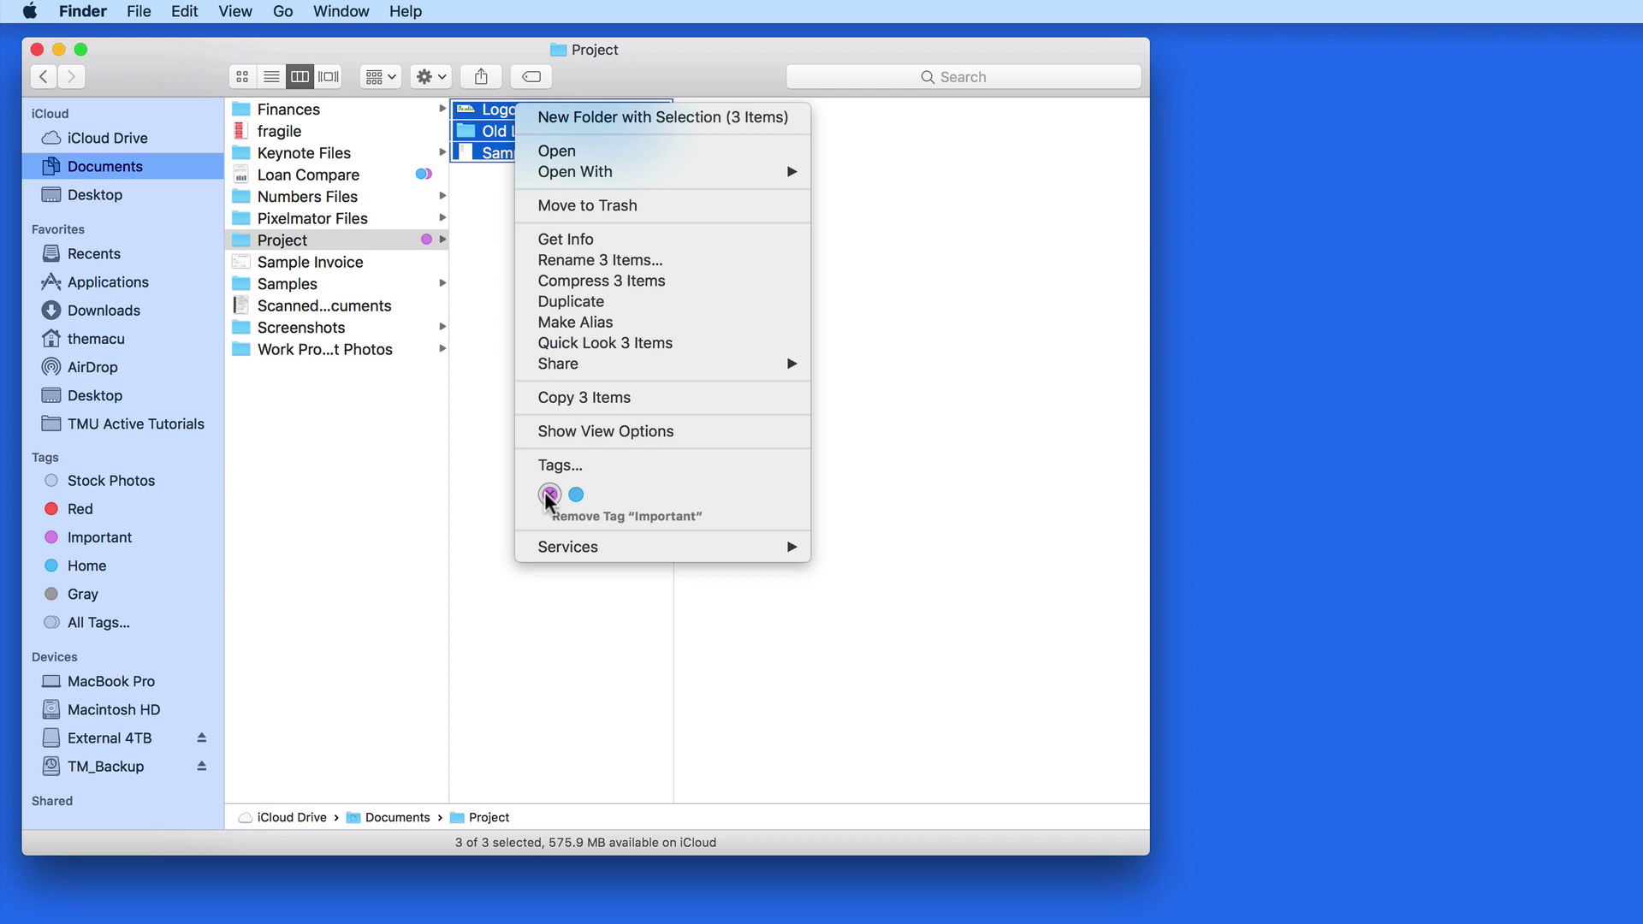
pyautogui.click(549, 494)
pyautogui.click(540, 267)
# Remove the Important tag from Logo 800x140.png inside Old Logos.
pyautogui.click(545, 128)
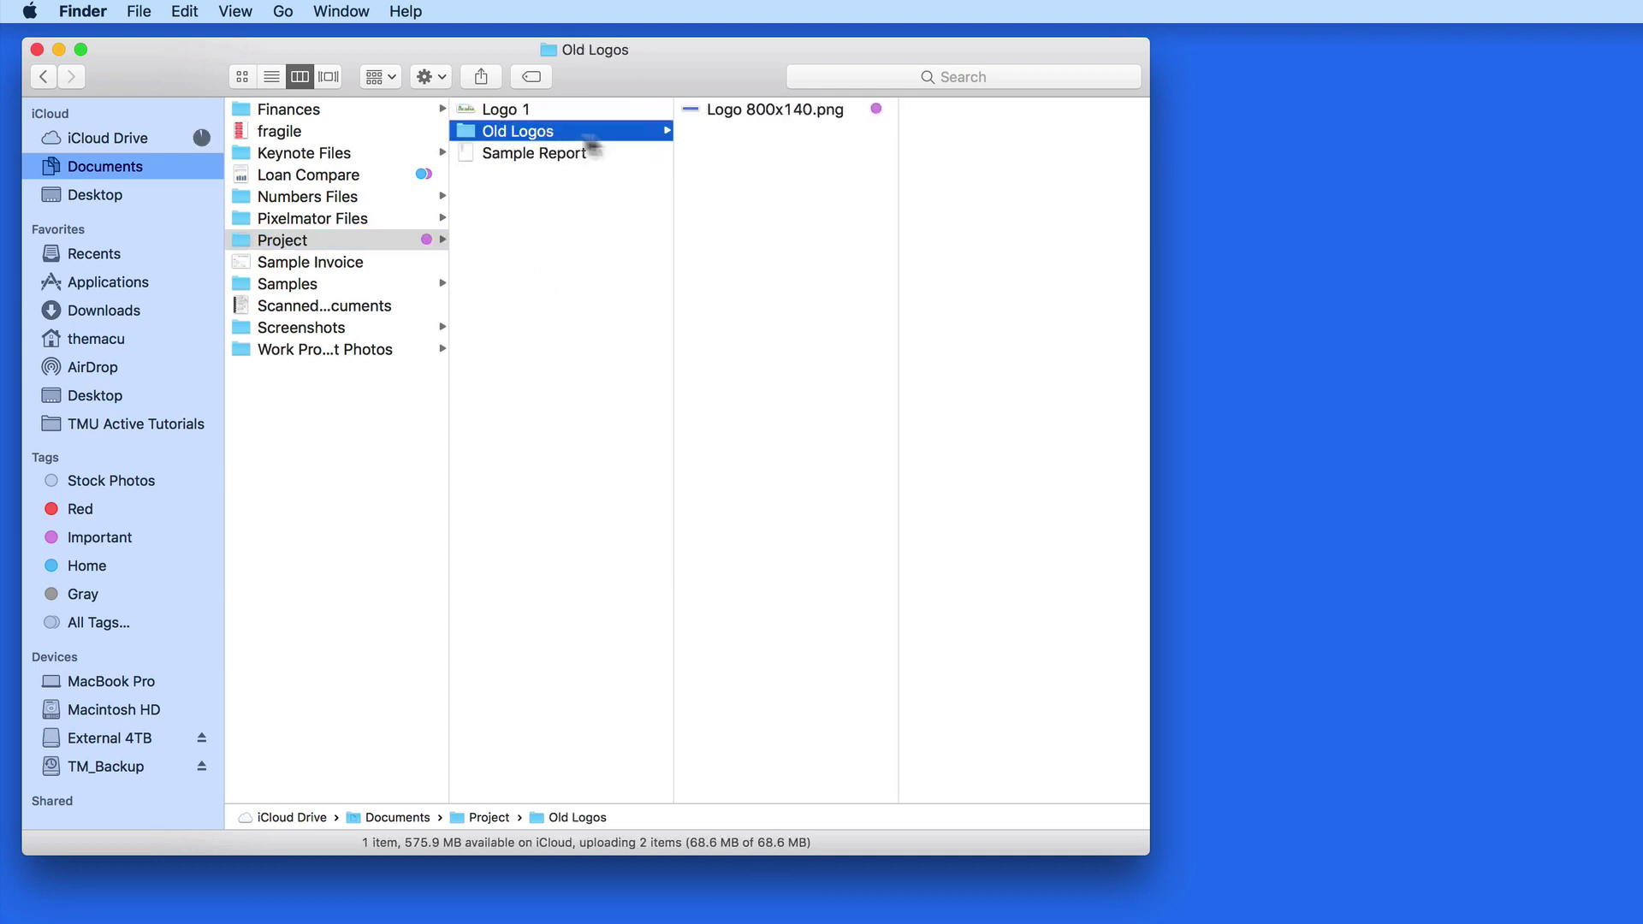
pyautogui.rightClick(718, 110)
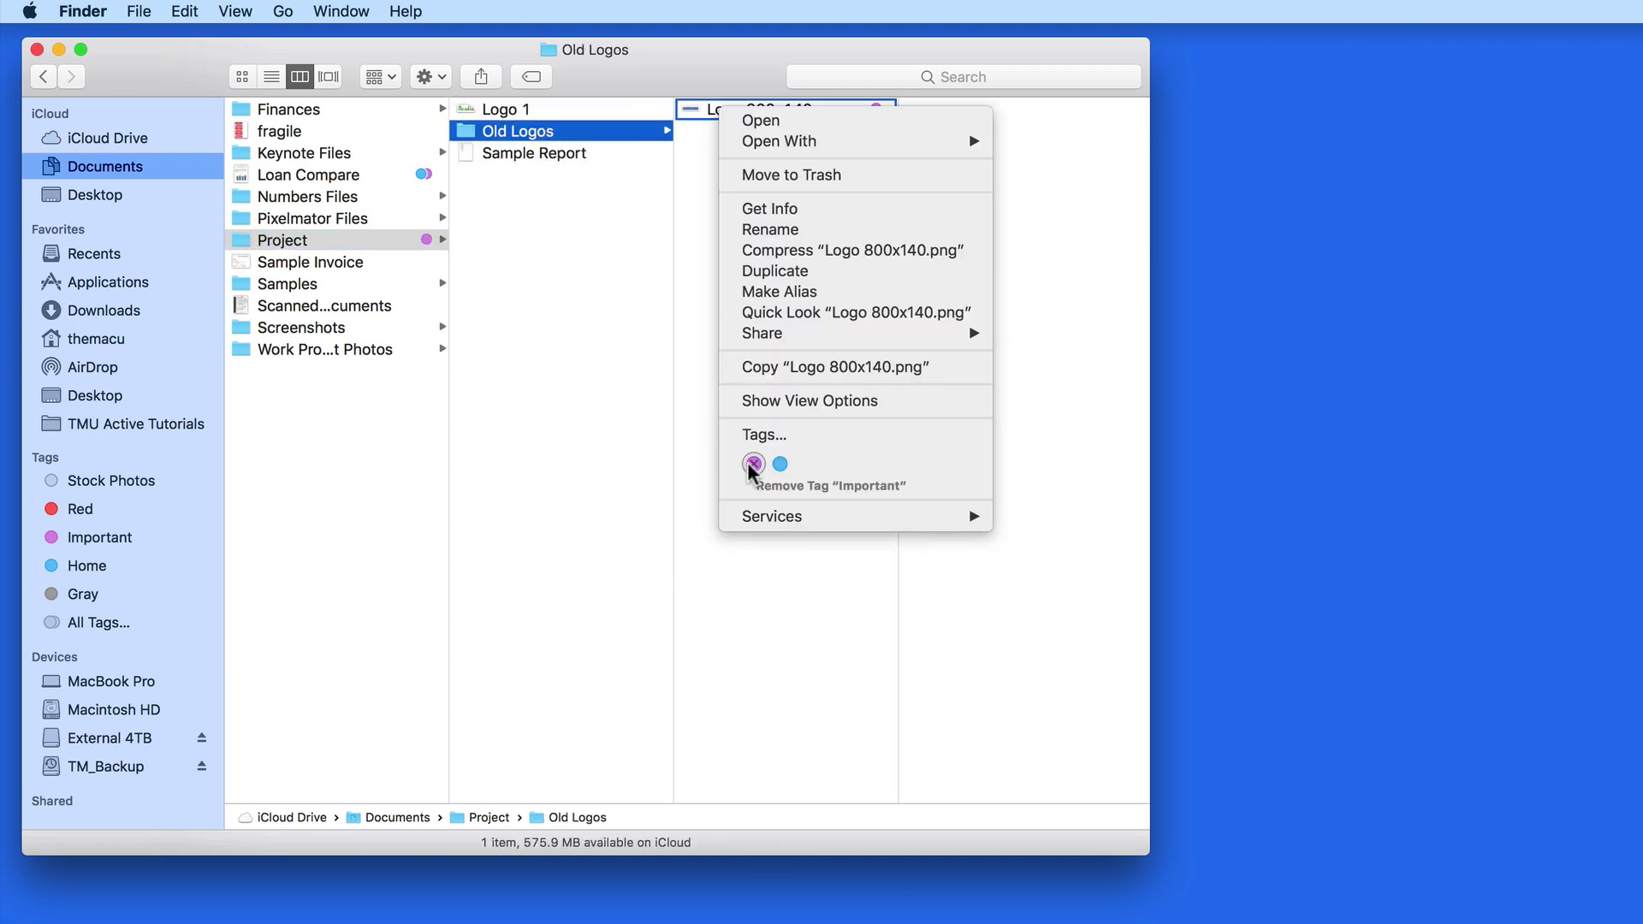
pyautogui.click(753, 465)
pyautogui.click(508, 270)
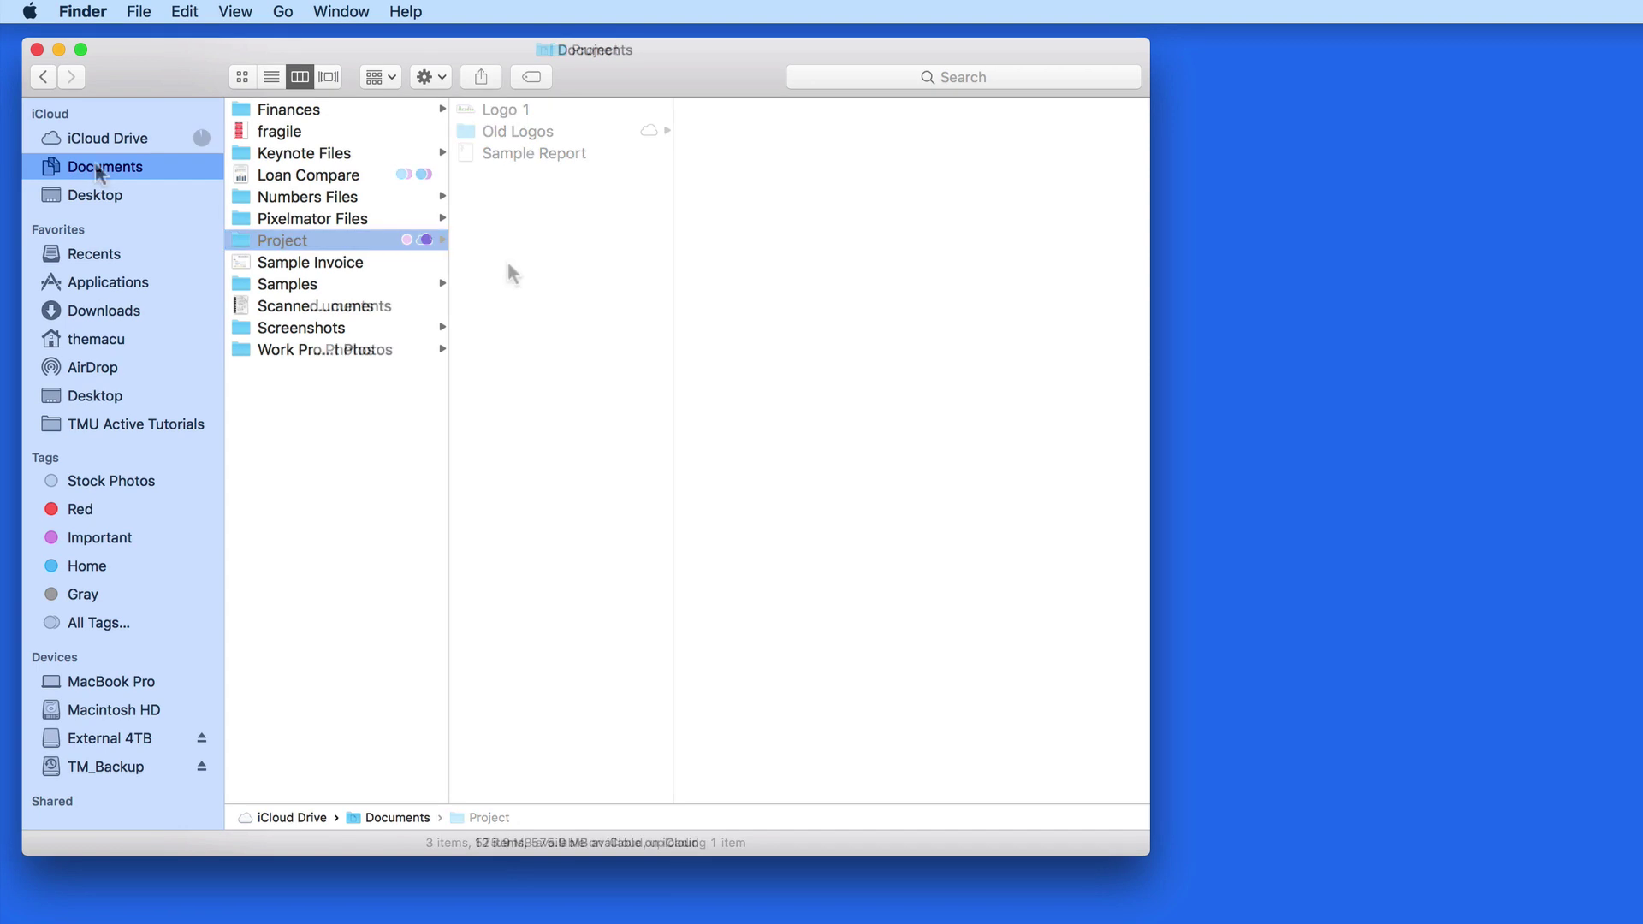
# Create a new Smart Folder that searches the whole Mac.
pyautogui.click(135, 12)
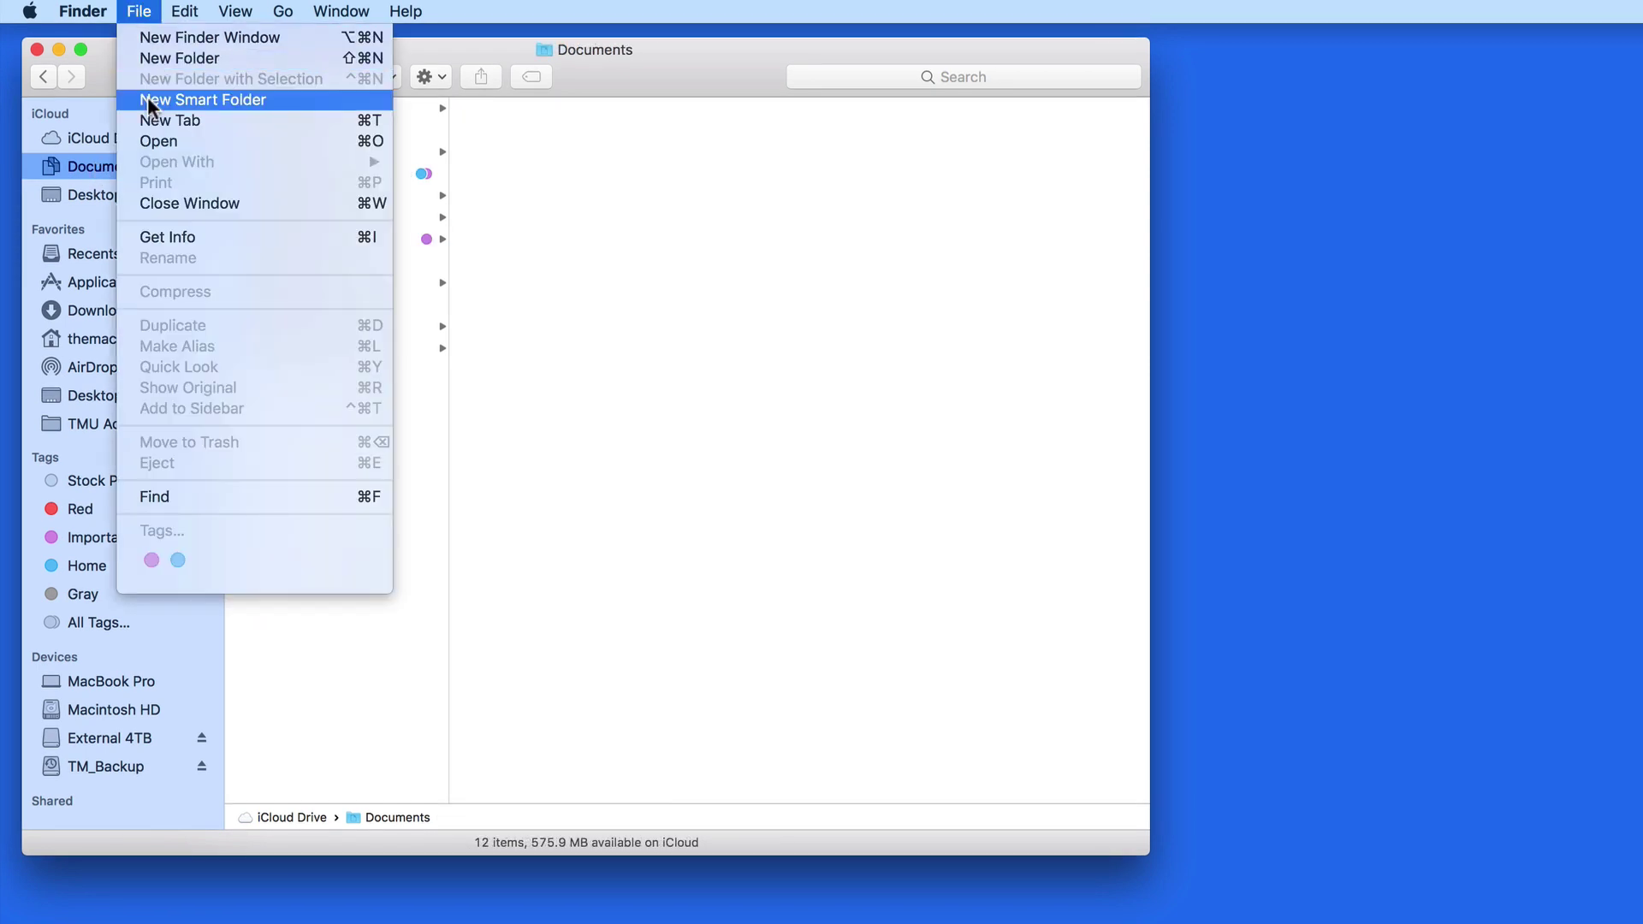
pyautogui.click(149, 102)
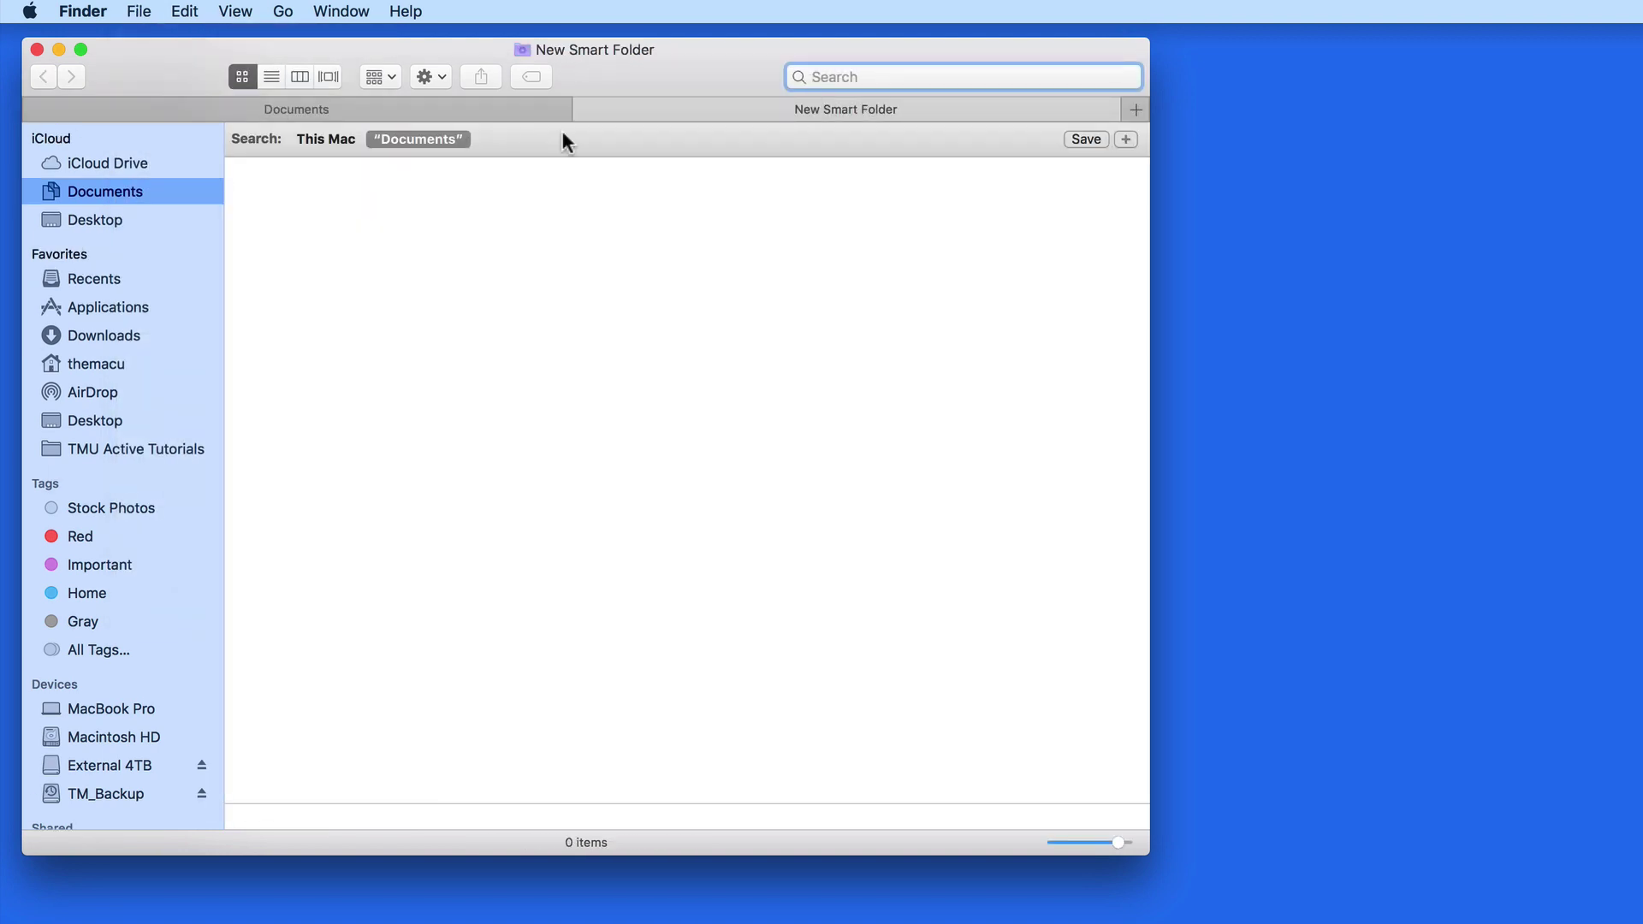
pyautogui.click(327, 142)
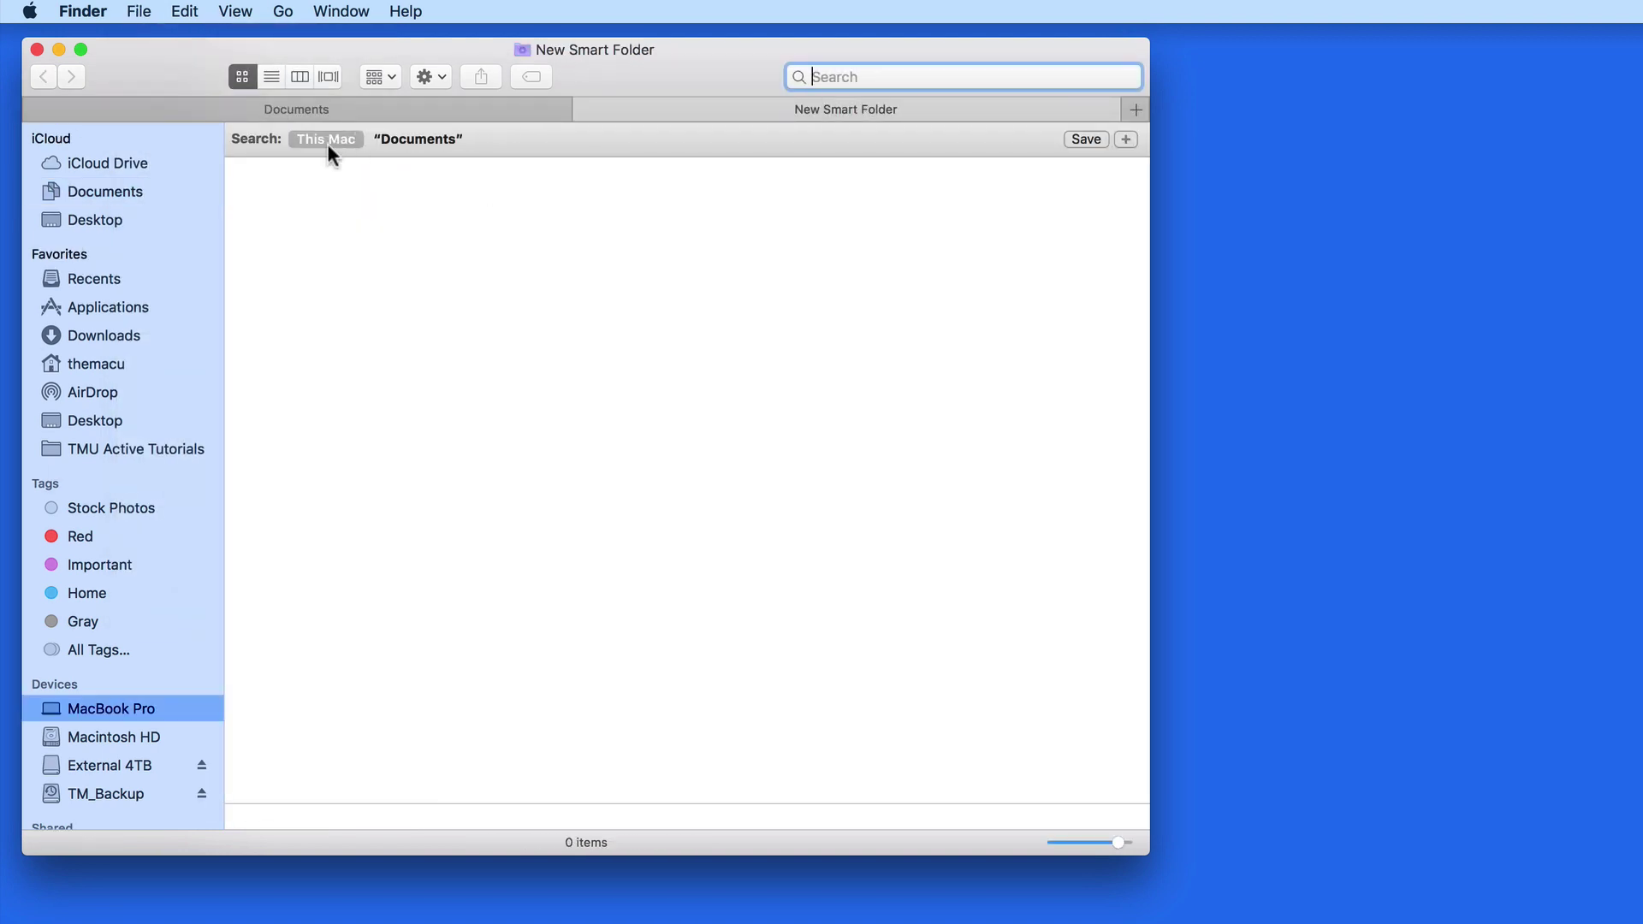
# Add a search criterion that uses the Tags attribute.
pyautogui.click(1124, 141)
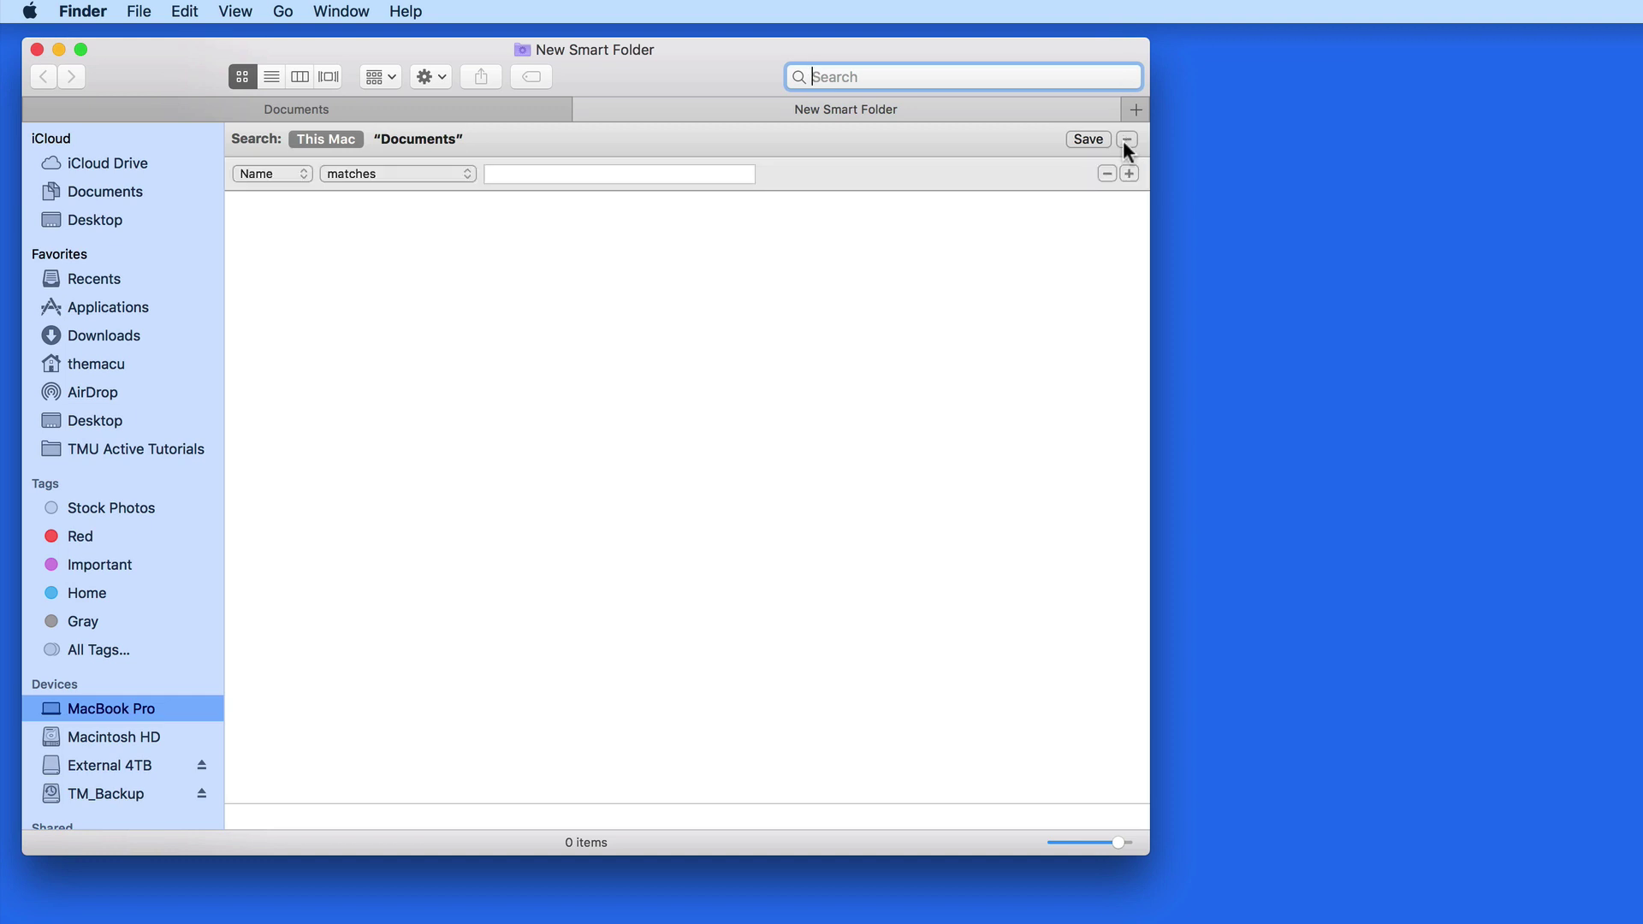
pyautogui.click(282, 175)
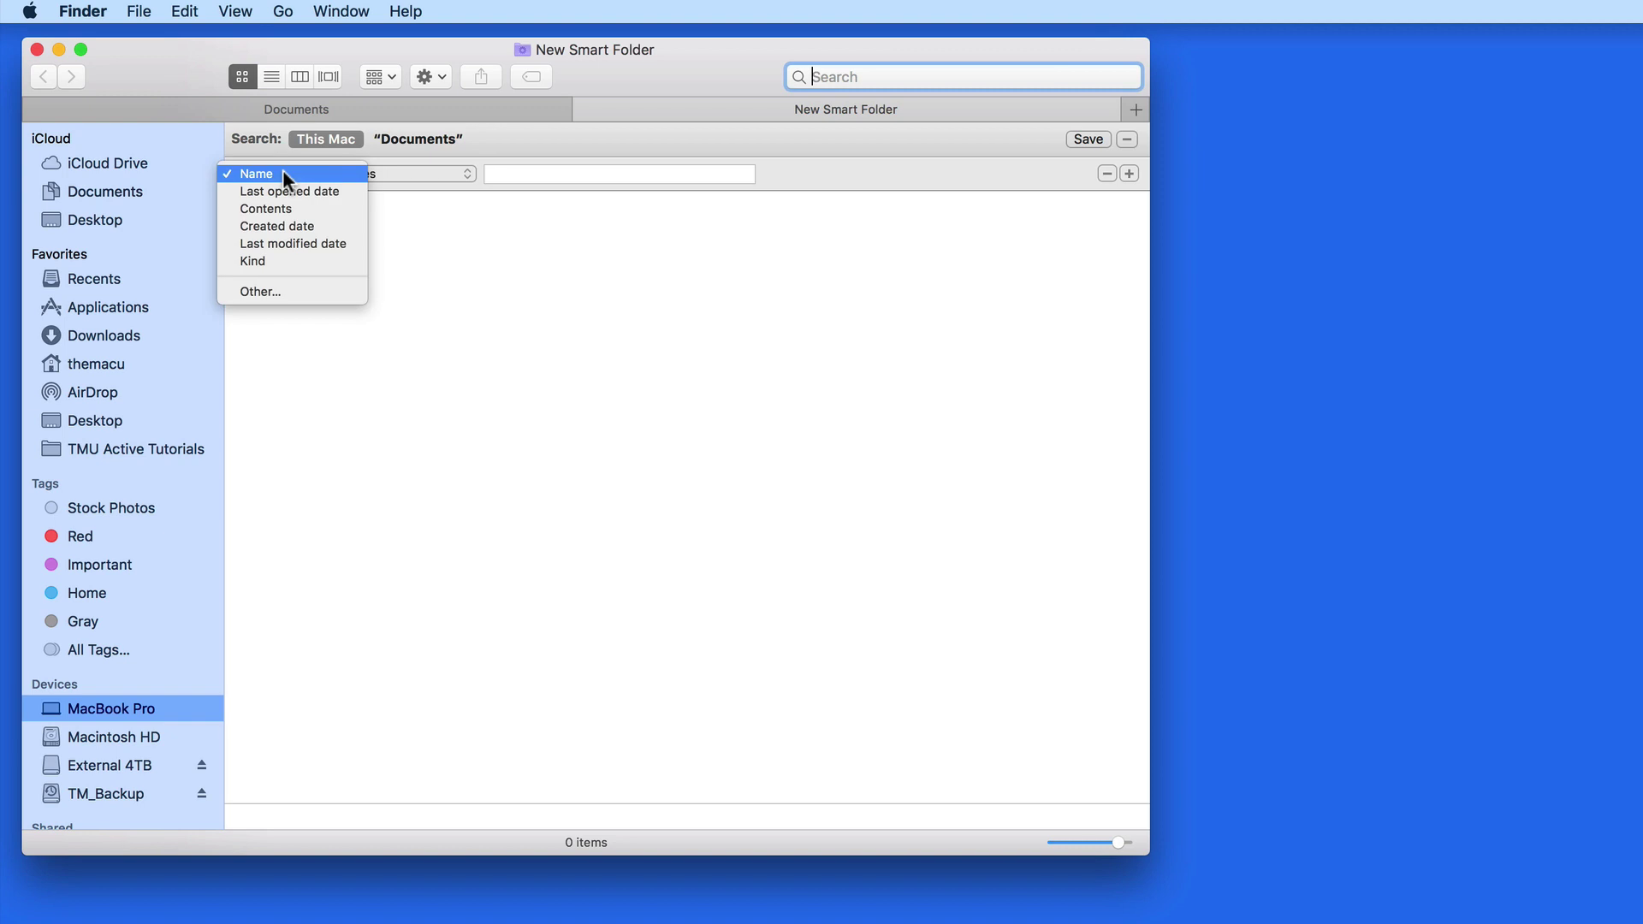
pyautogui.click(287, 293)
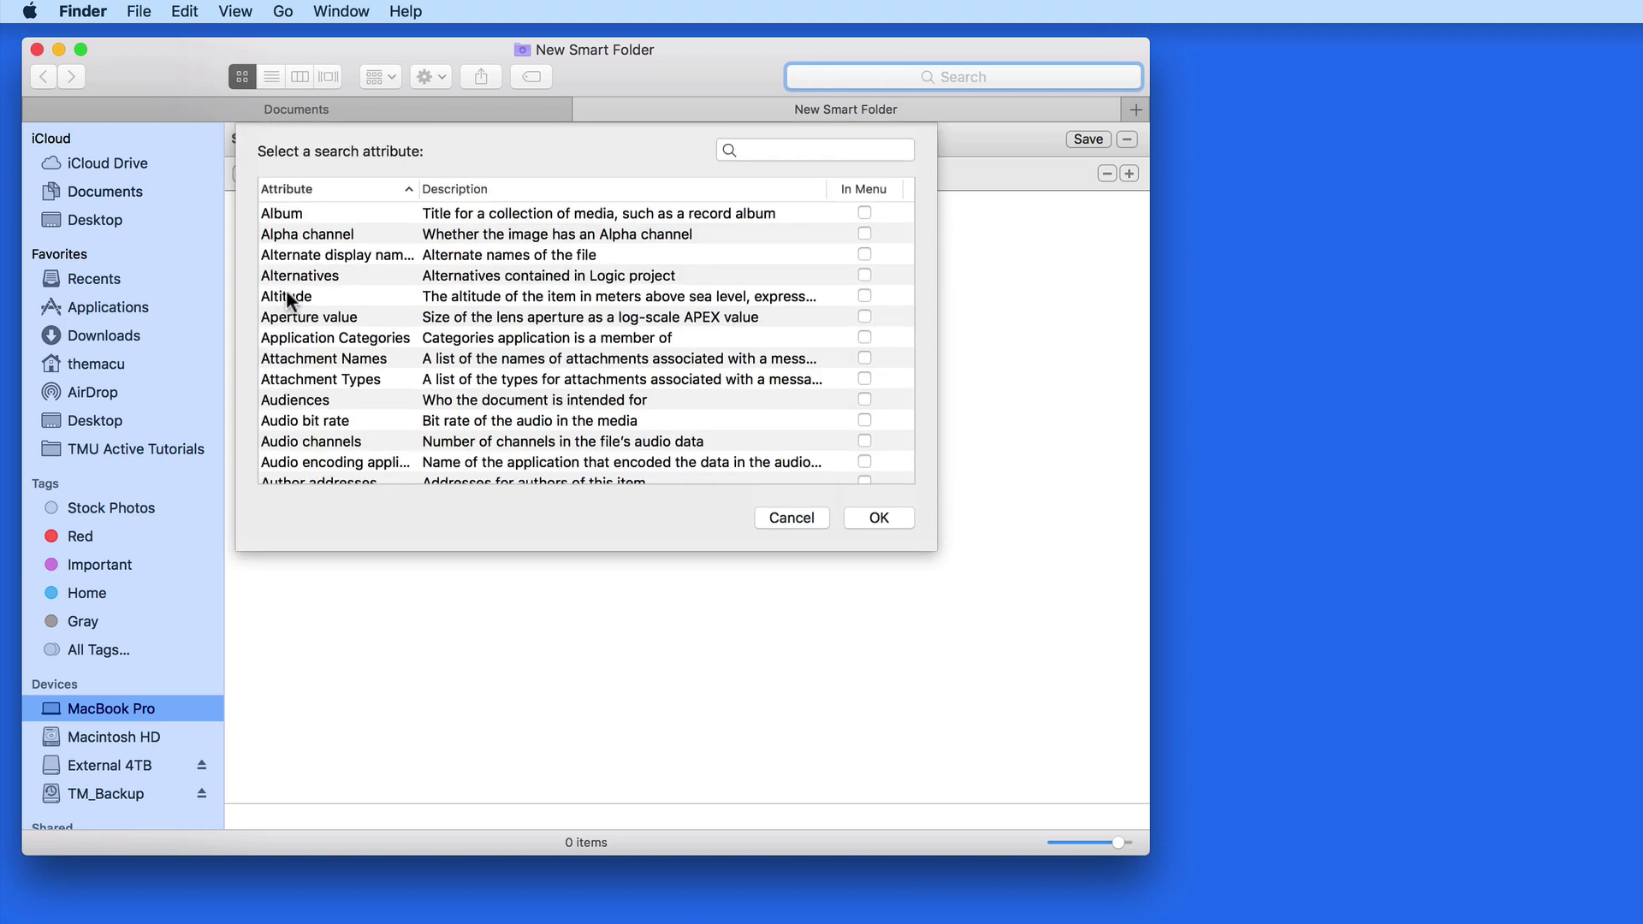
pyautogui.write('tags')
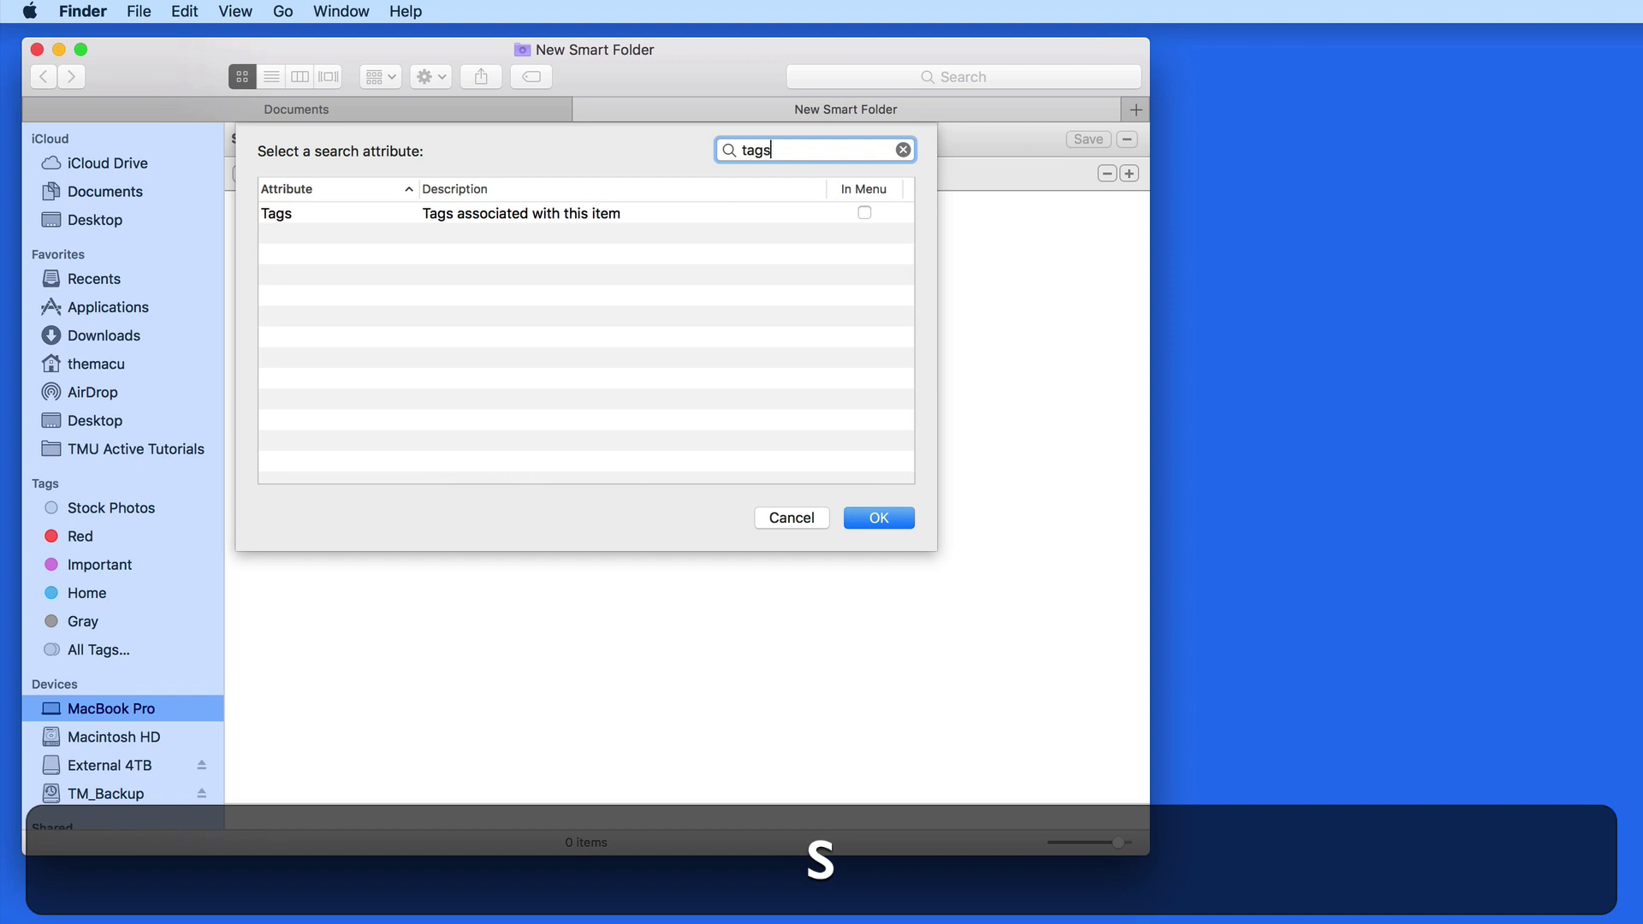
pyautogui.click(414, 214)
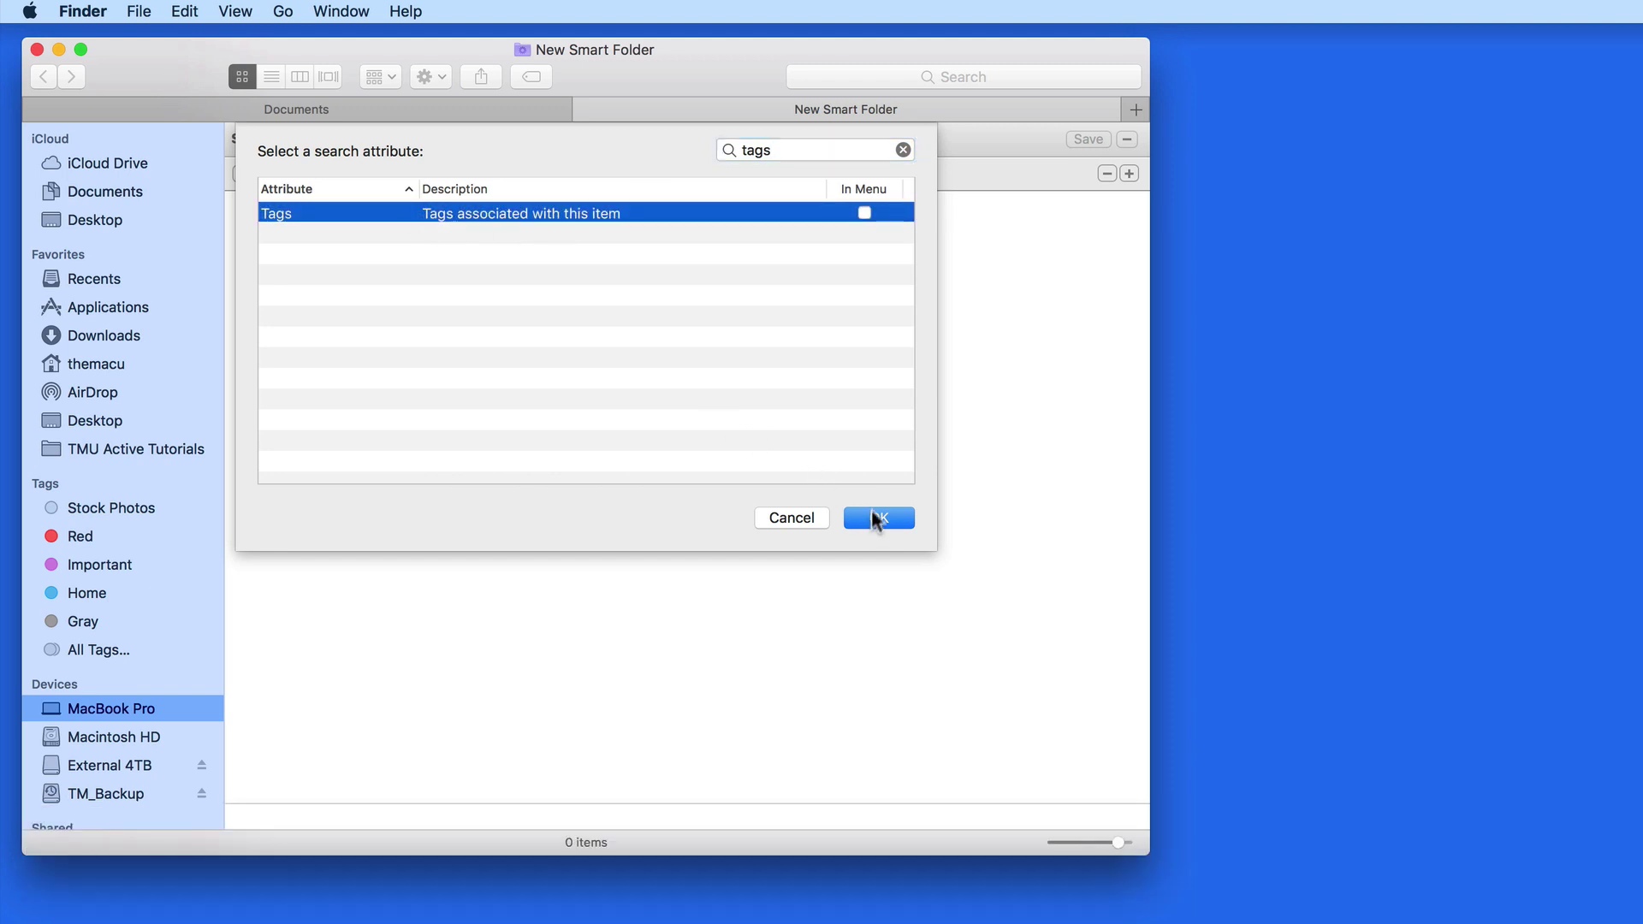
pyautogui.click(874, 517)
# Set the criterion to Tags is "home" and run the search.
pyautogui.click(433, 174)
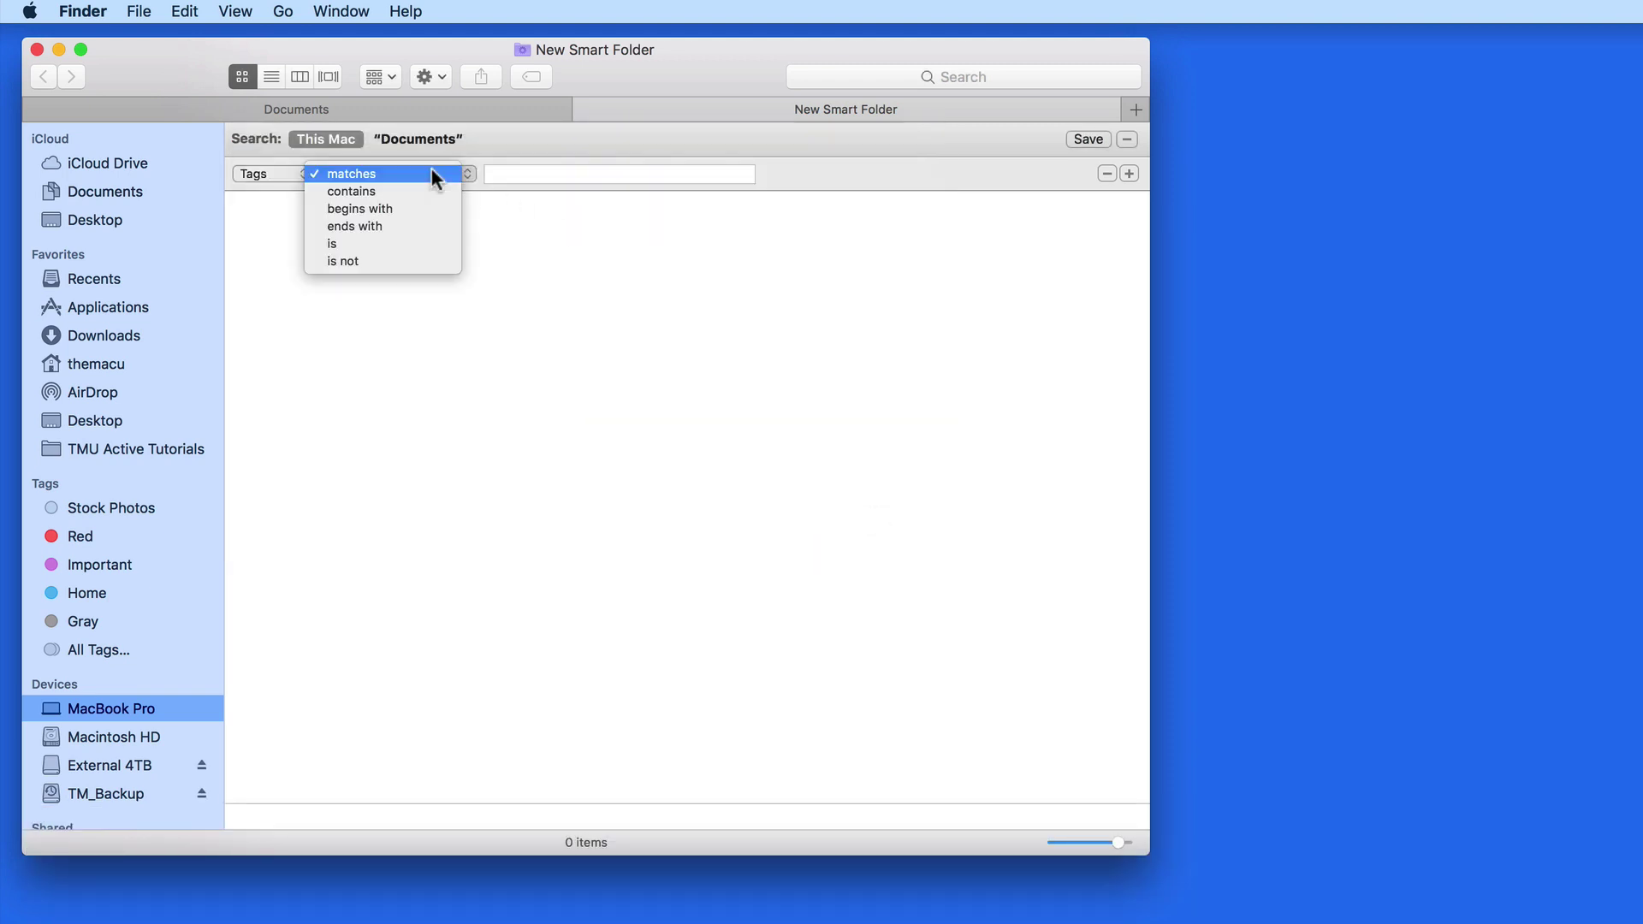
pyautogui.click(417, 244)
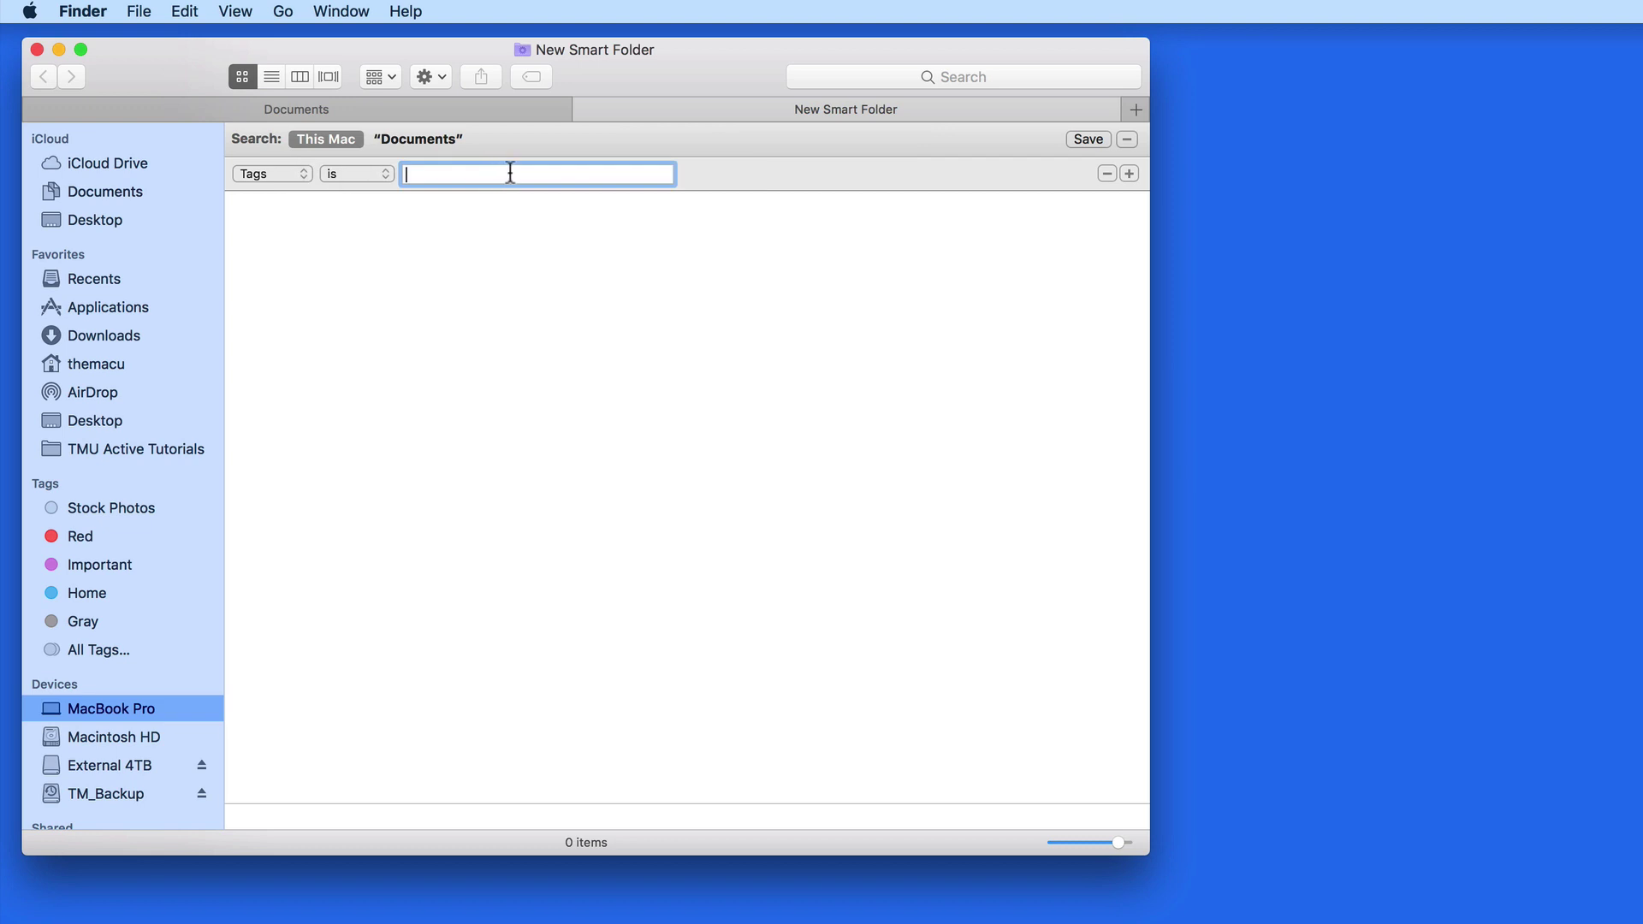
pyautogui.write('hoo')
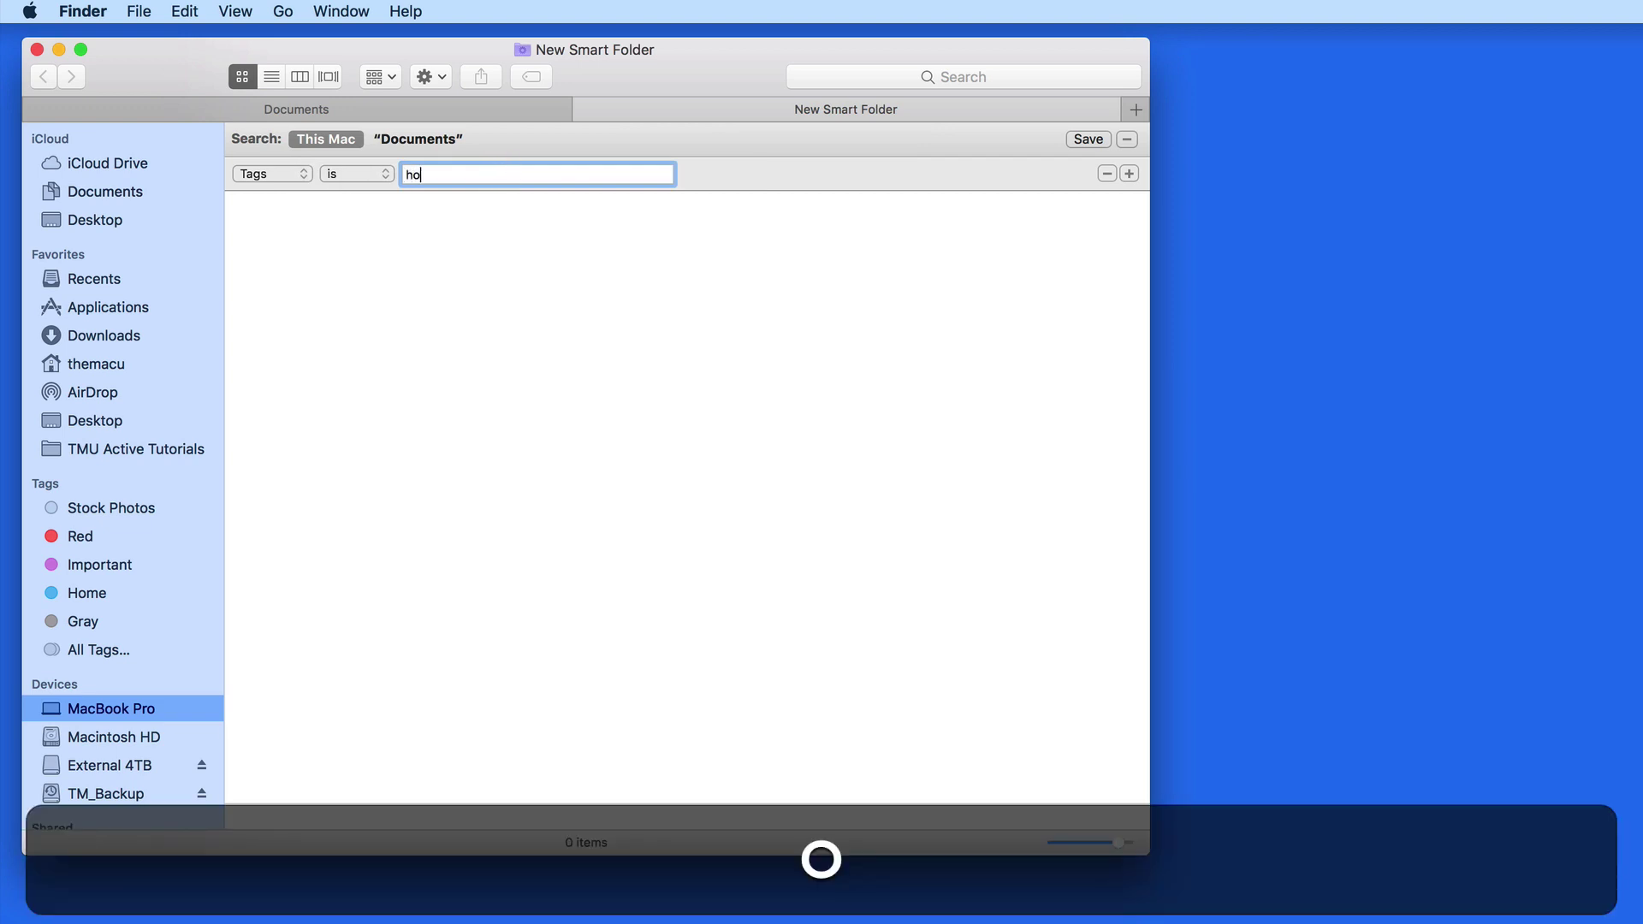
pyautogui.press('BackSpace')
pyautogui.write('me')
pyautogui.press('Return')
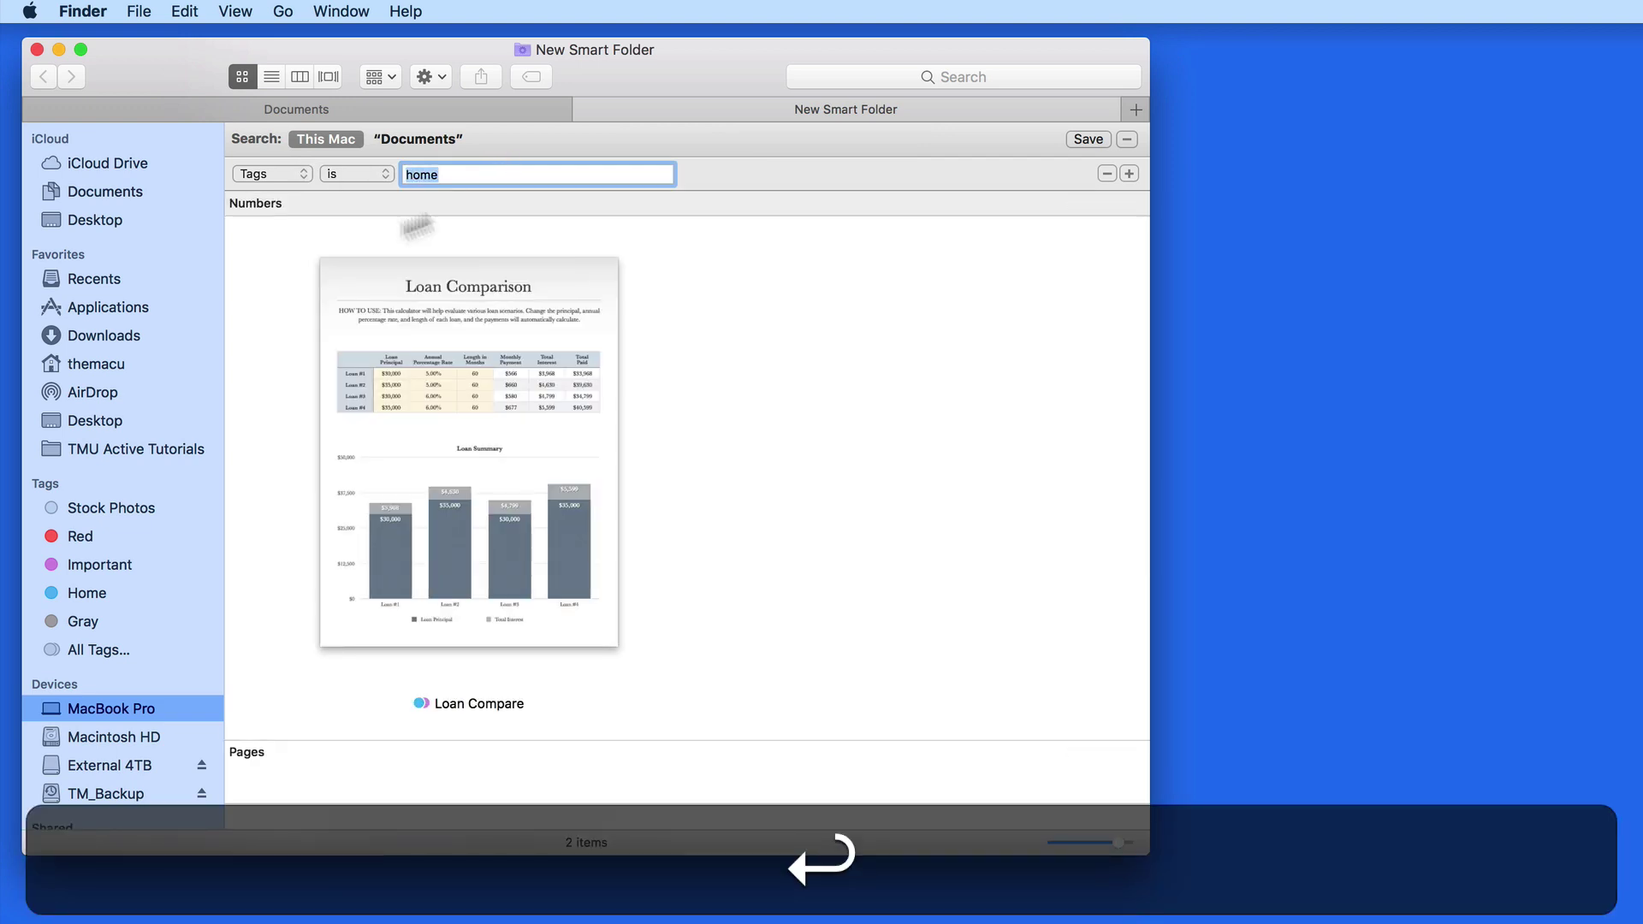
# Add a second rule: Tags is "important".
pyautogui.click(1131, 174)
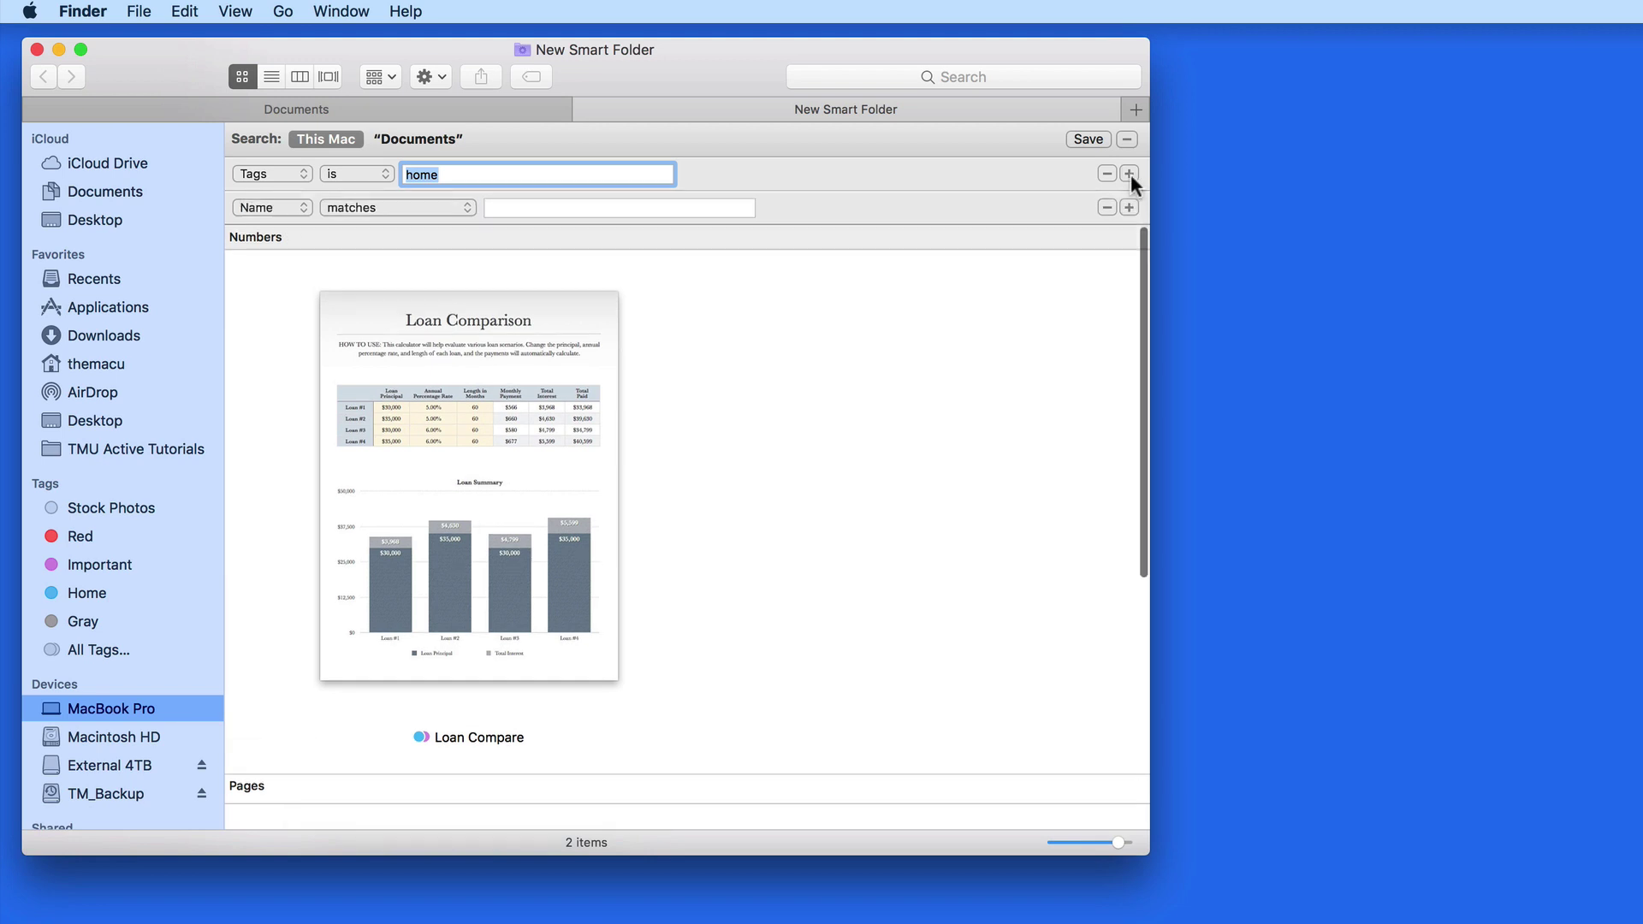
pyautogui.click(270, 210)
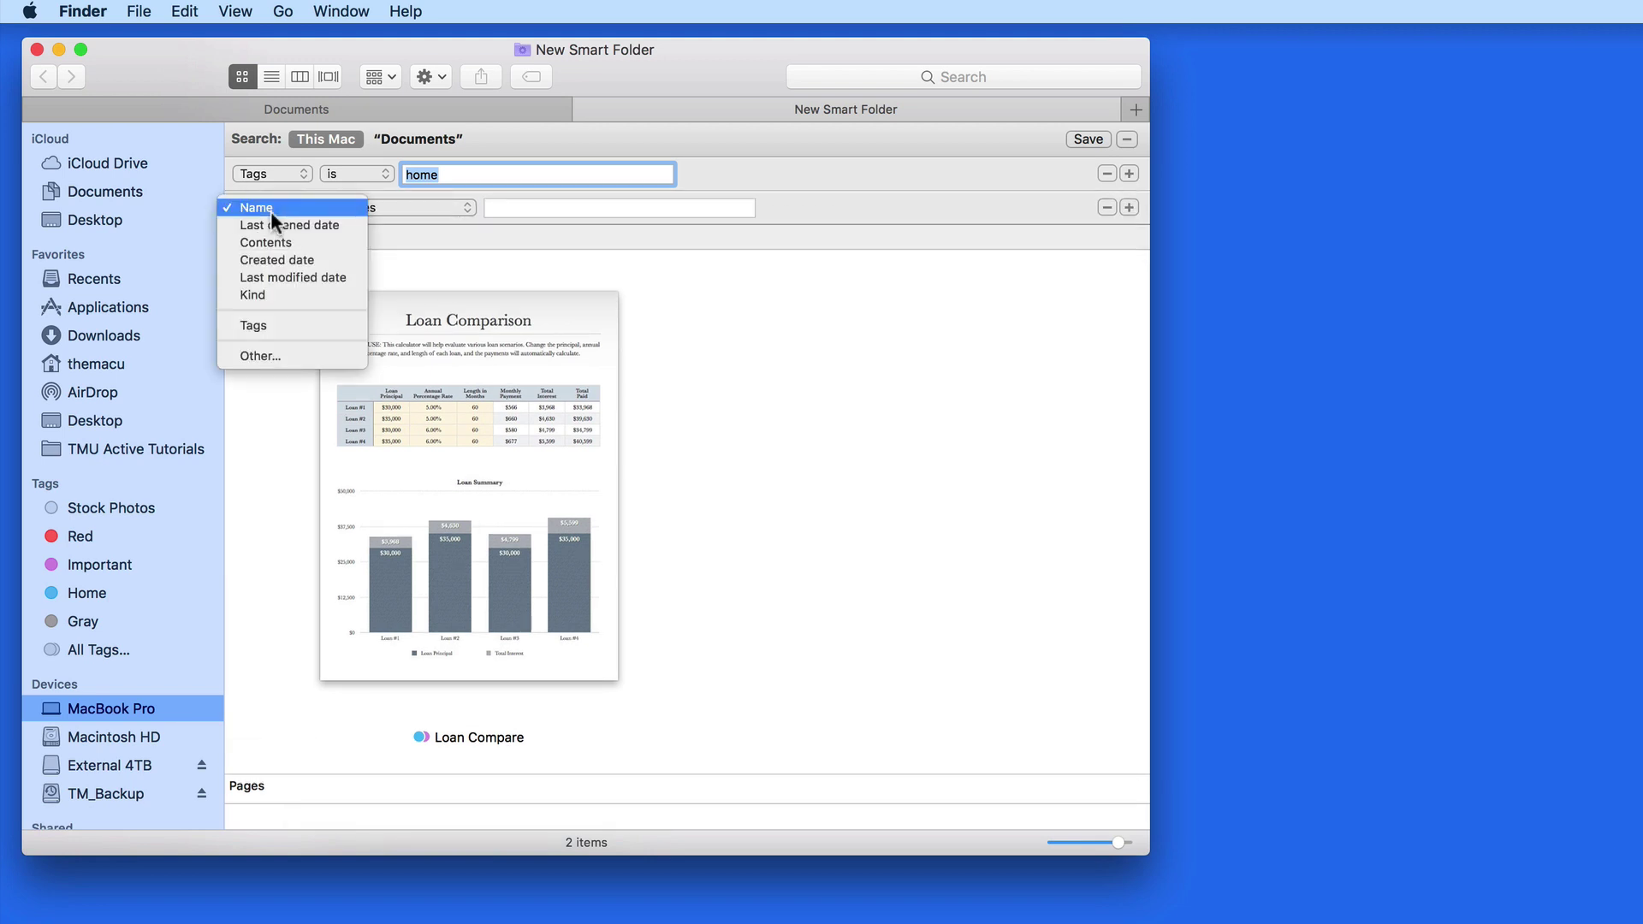
pyautogui.click(274, 326)
pyautogui.click(381, 205)
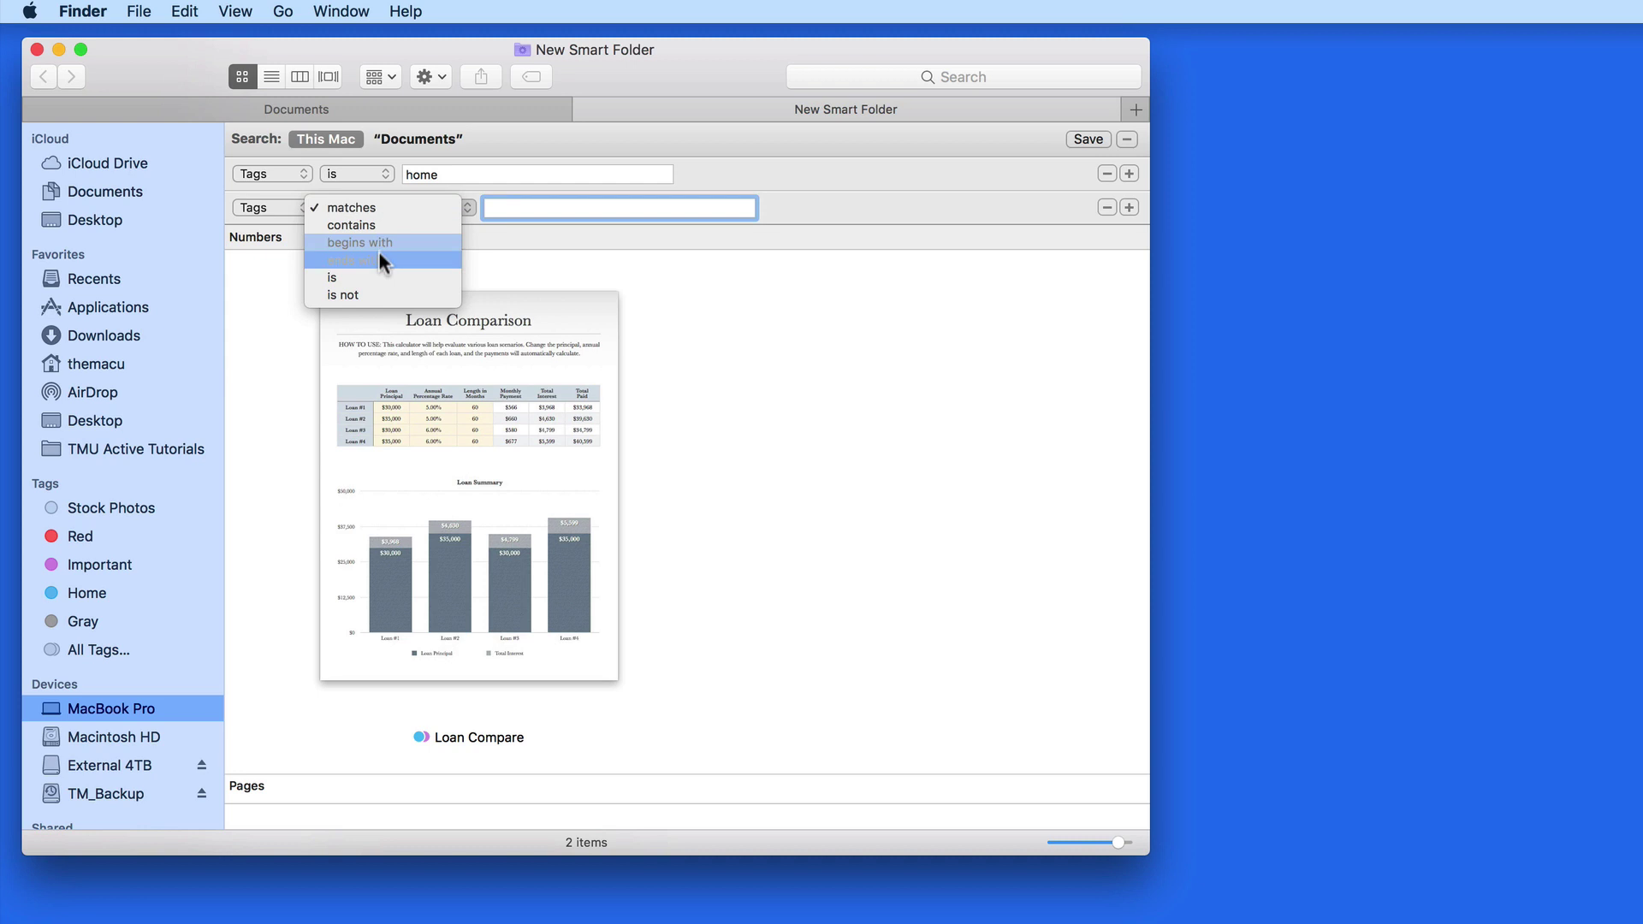
pyautogui.click(373, 277)
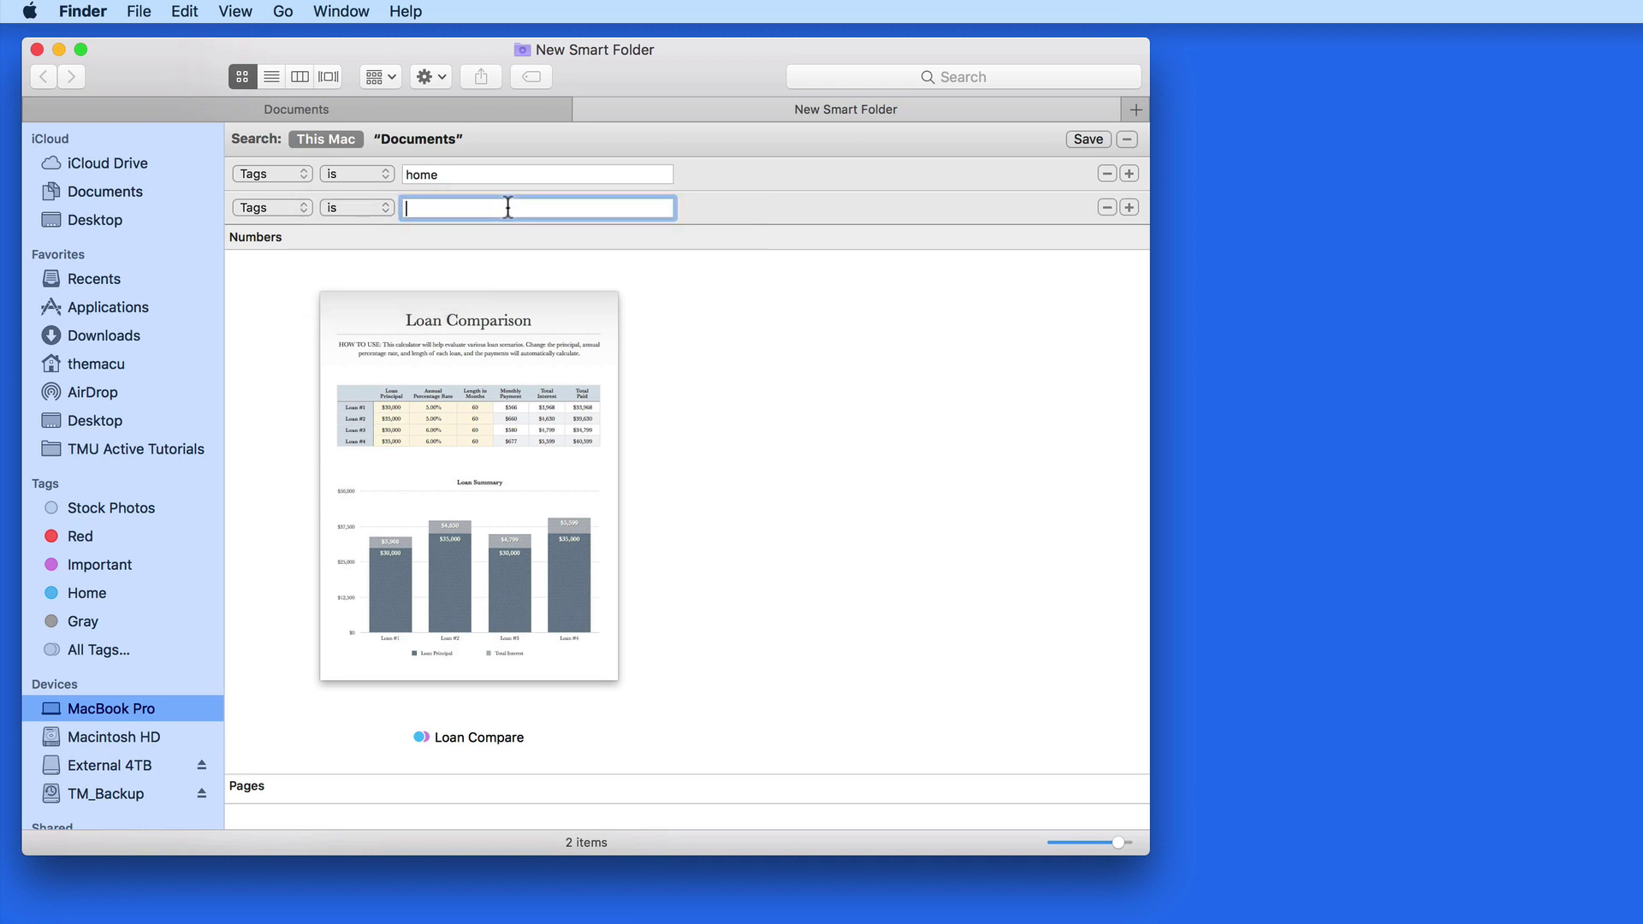
pyautogui.write('impo')
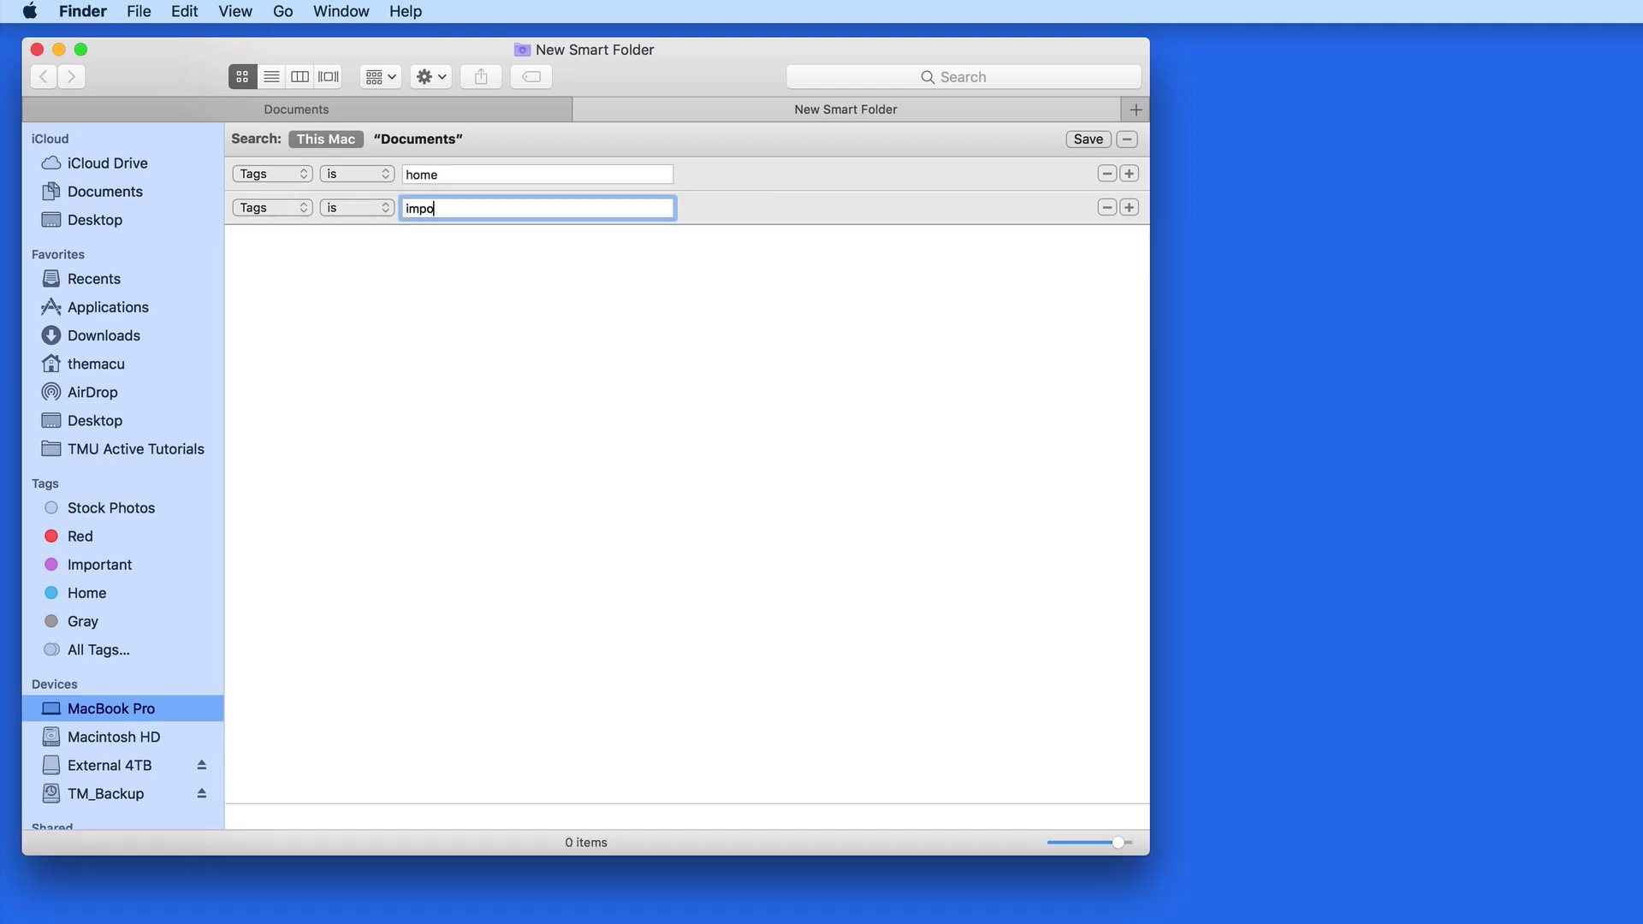
pyautogui.write('rtant')
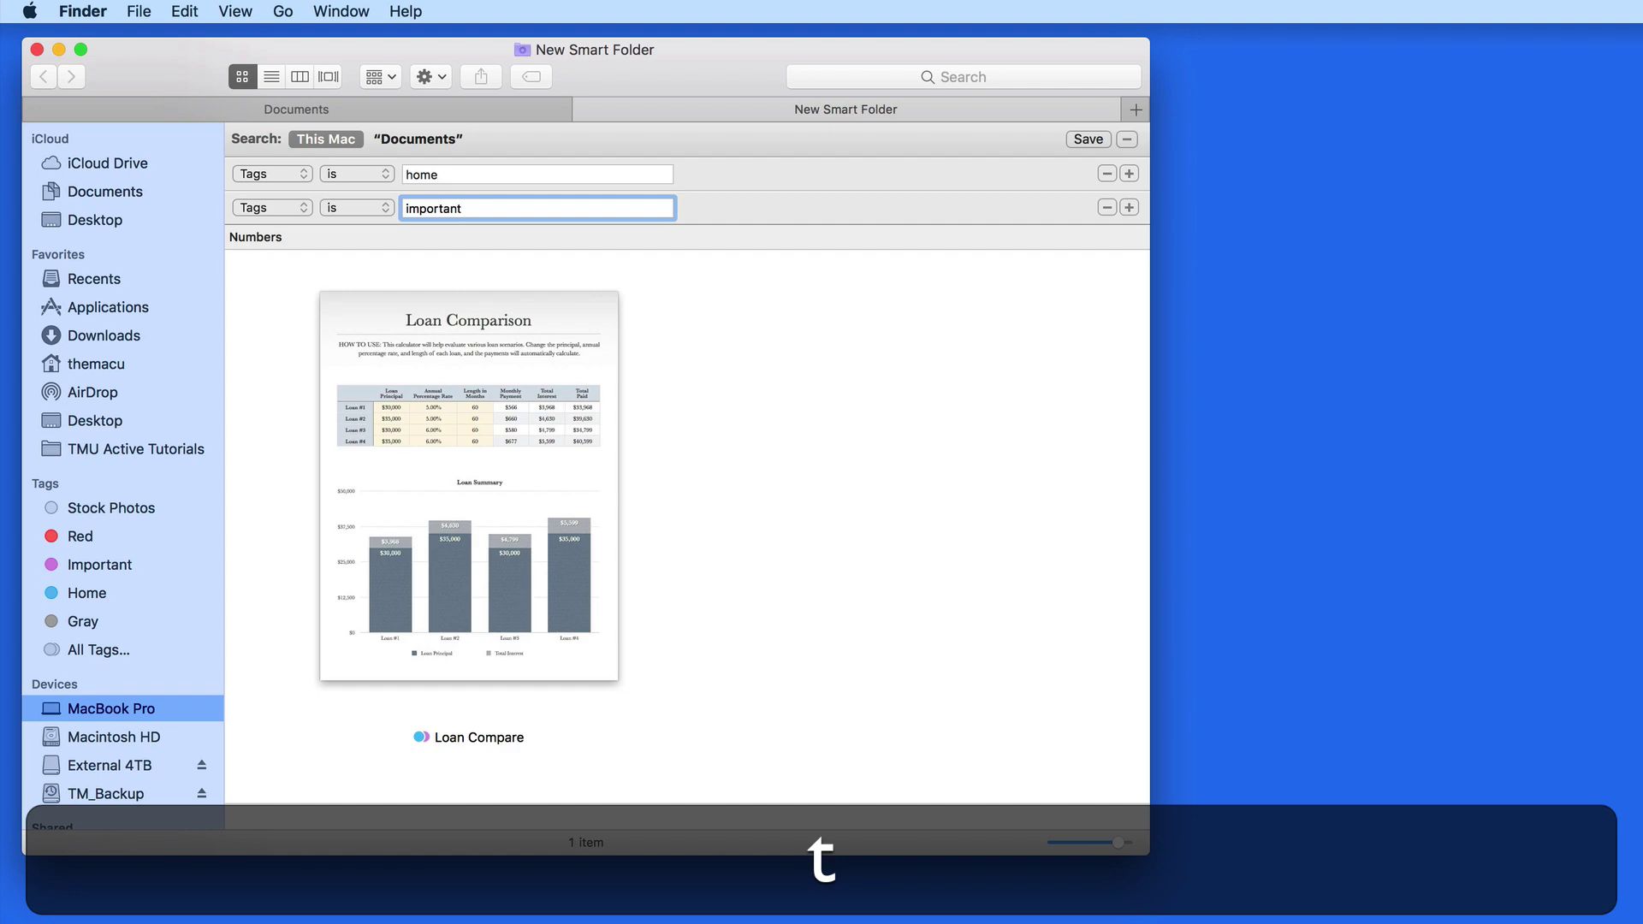
# Save the search as the Smart Folder "Important + Home".
pyautogui.click(1088, 139)
pyautogui.write('Important + Ho')
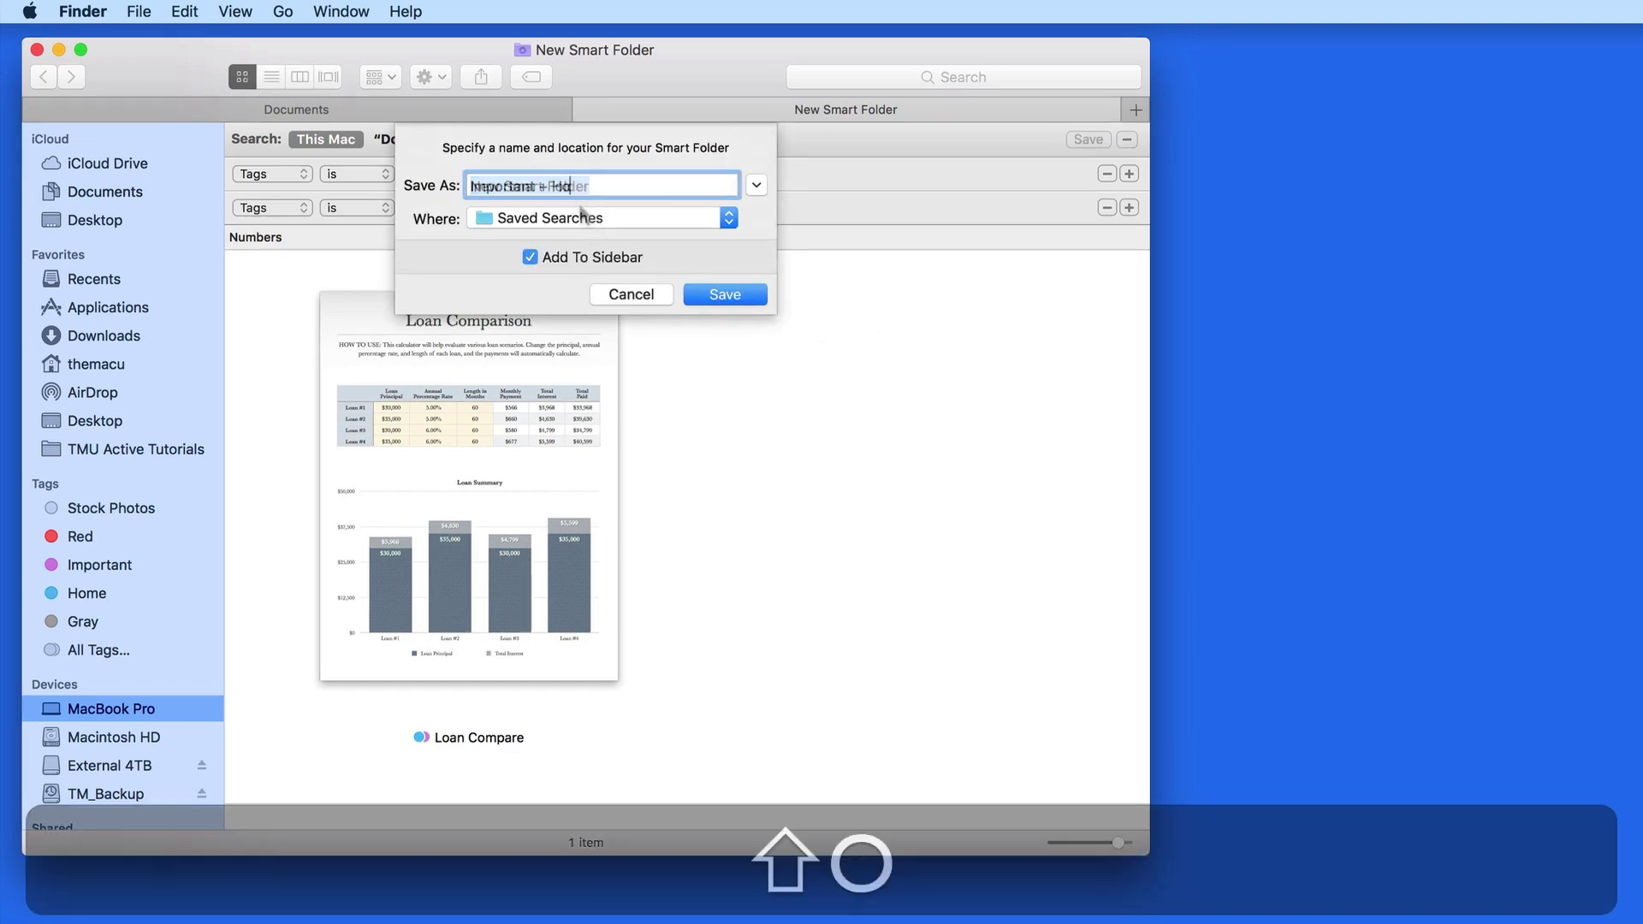
pyautogui.write('me')
pyautogui.press('Return')
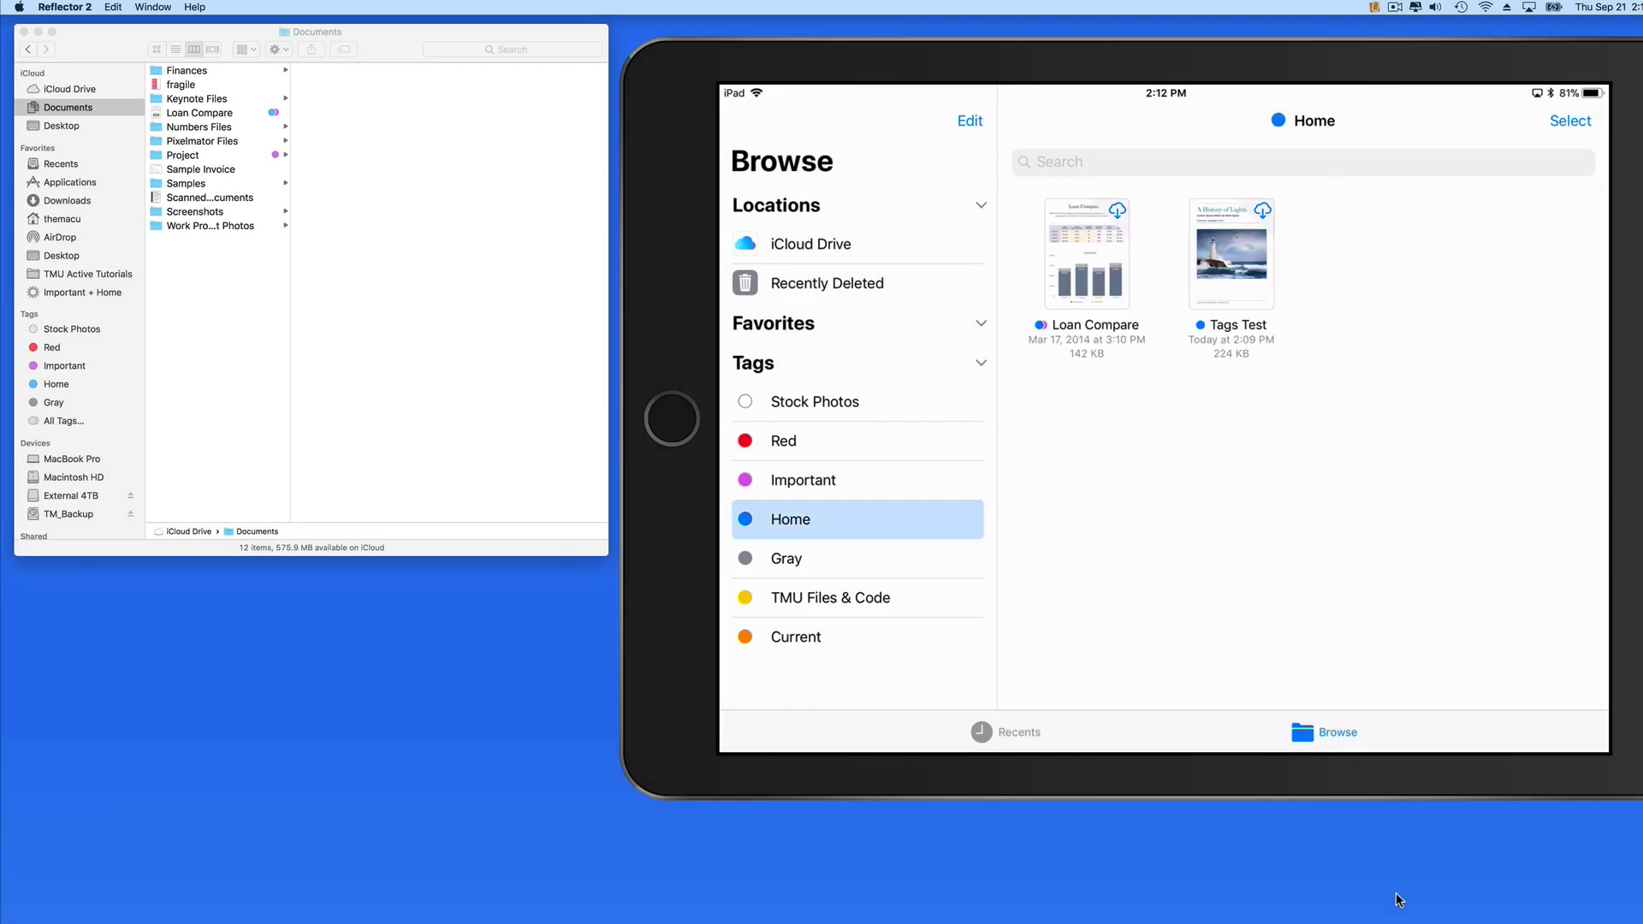
# Show the Mac's Home-tagged files in Finder to compare with the iPad.
pyautogui.click(1398, 900)
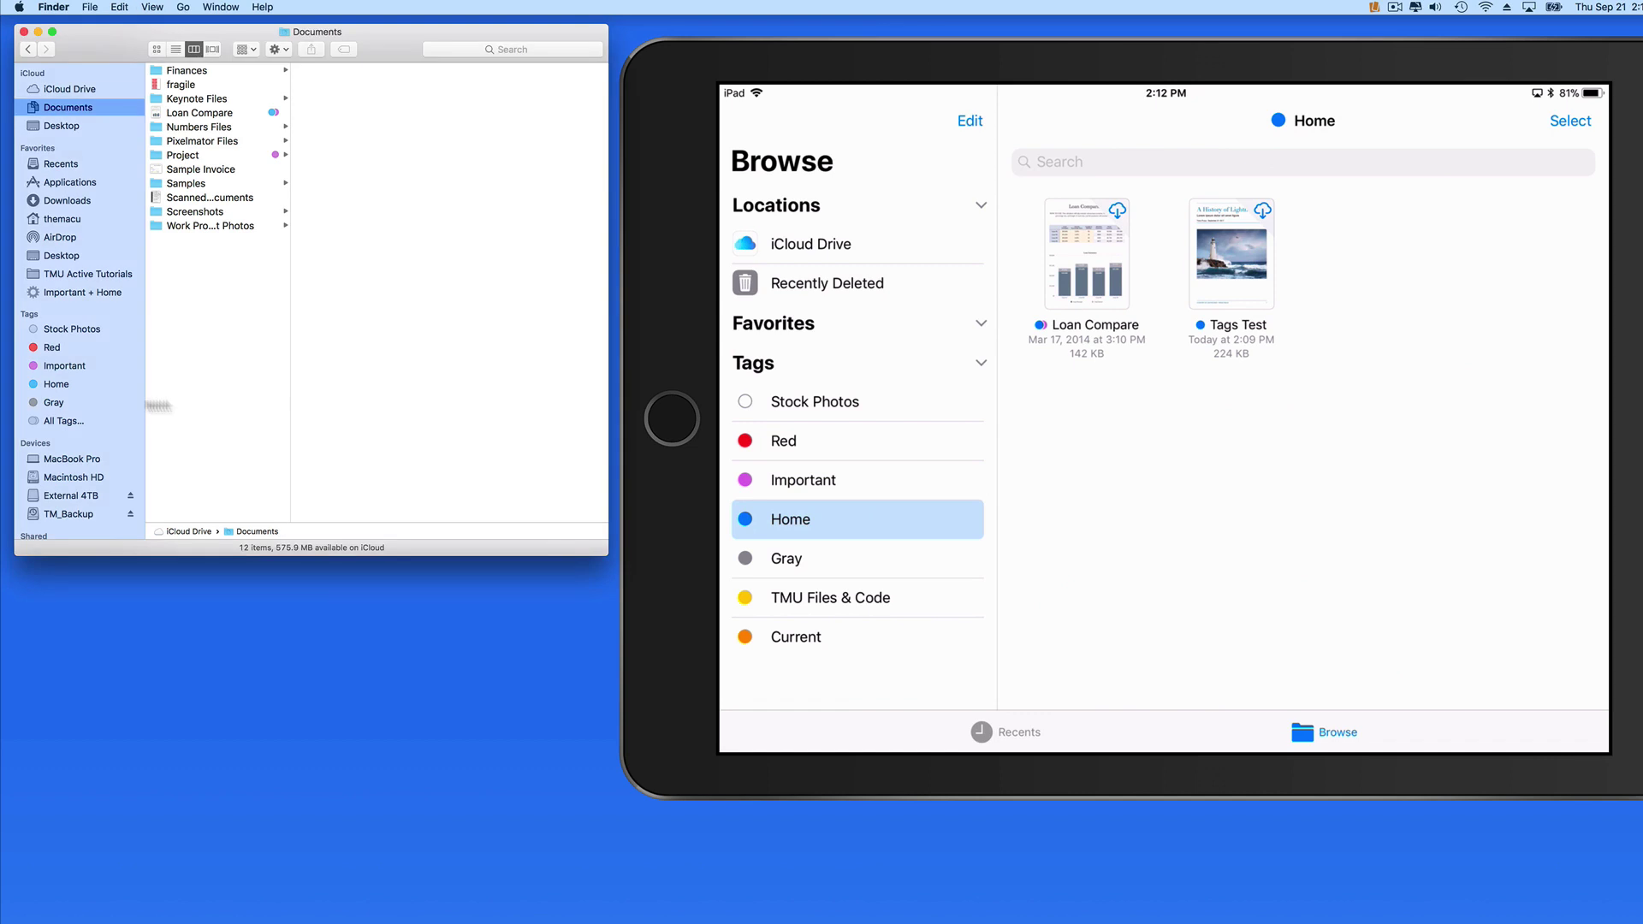
pyautogui.click(56, 384)
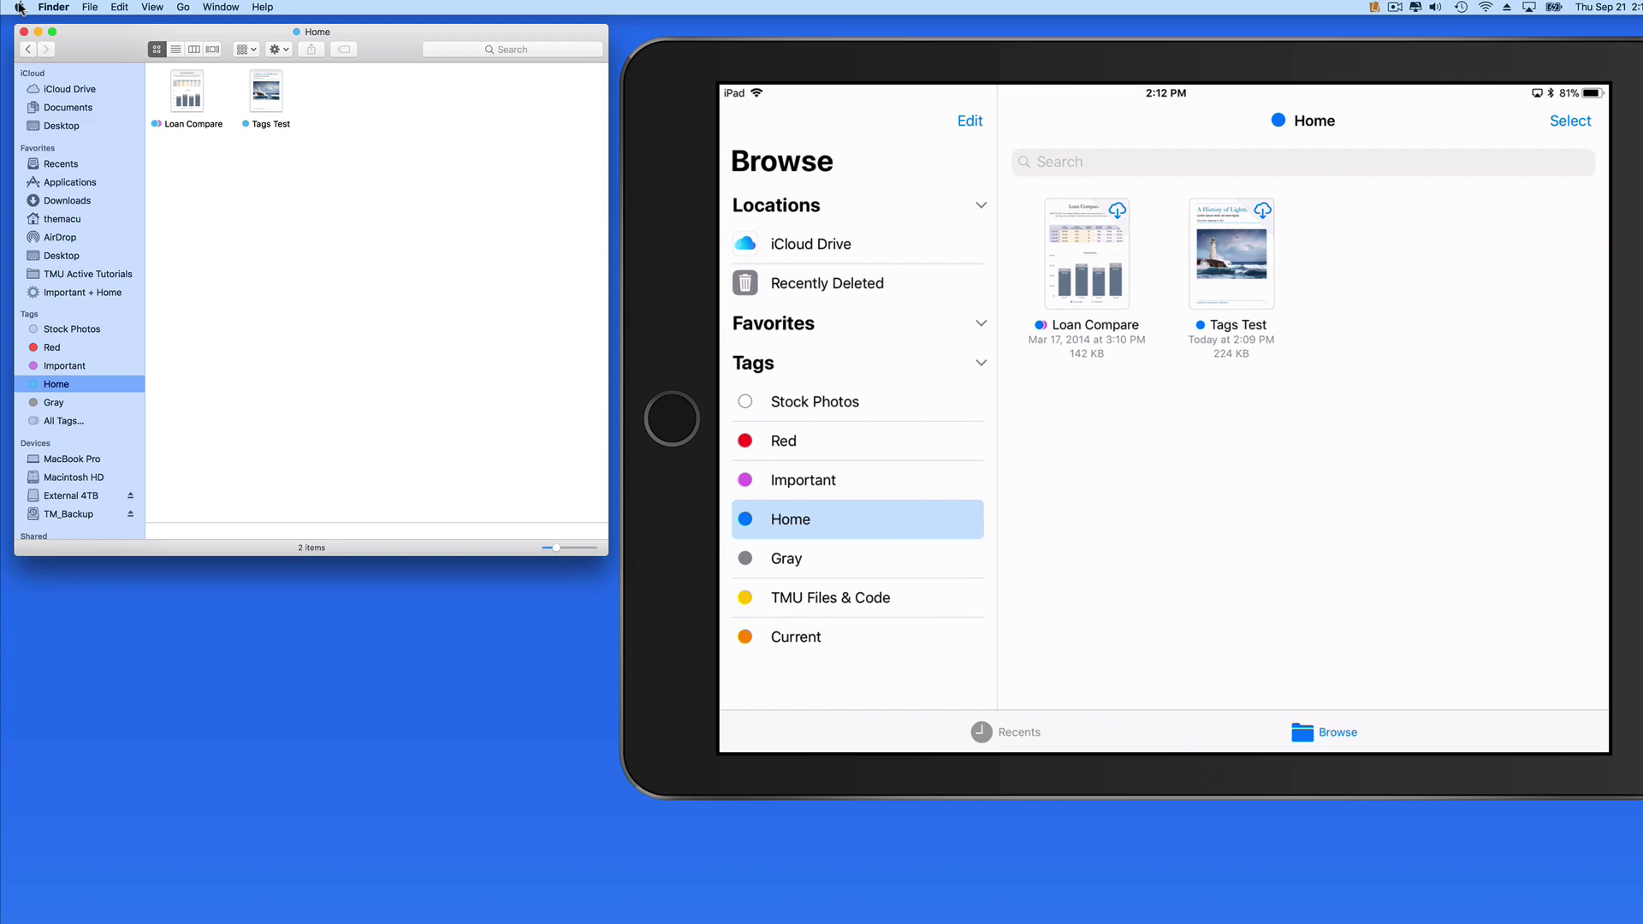
# Review the iCloud Drive Options in System Preferences' iCloud pane, then close System Preferences.
pyautogui.click(19, 7)
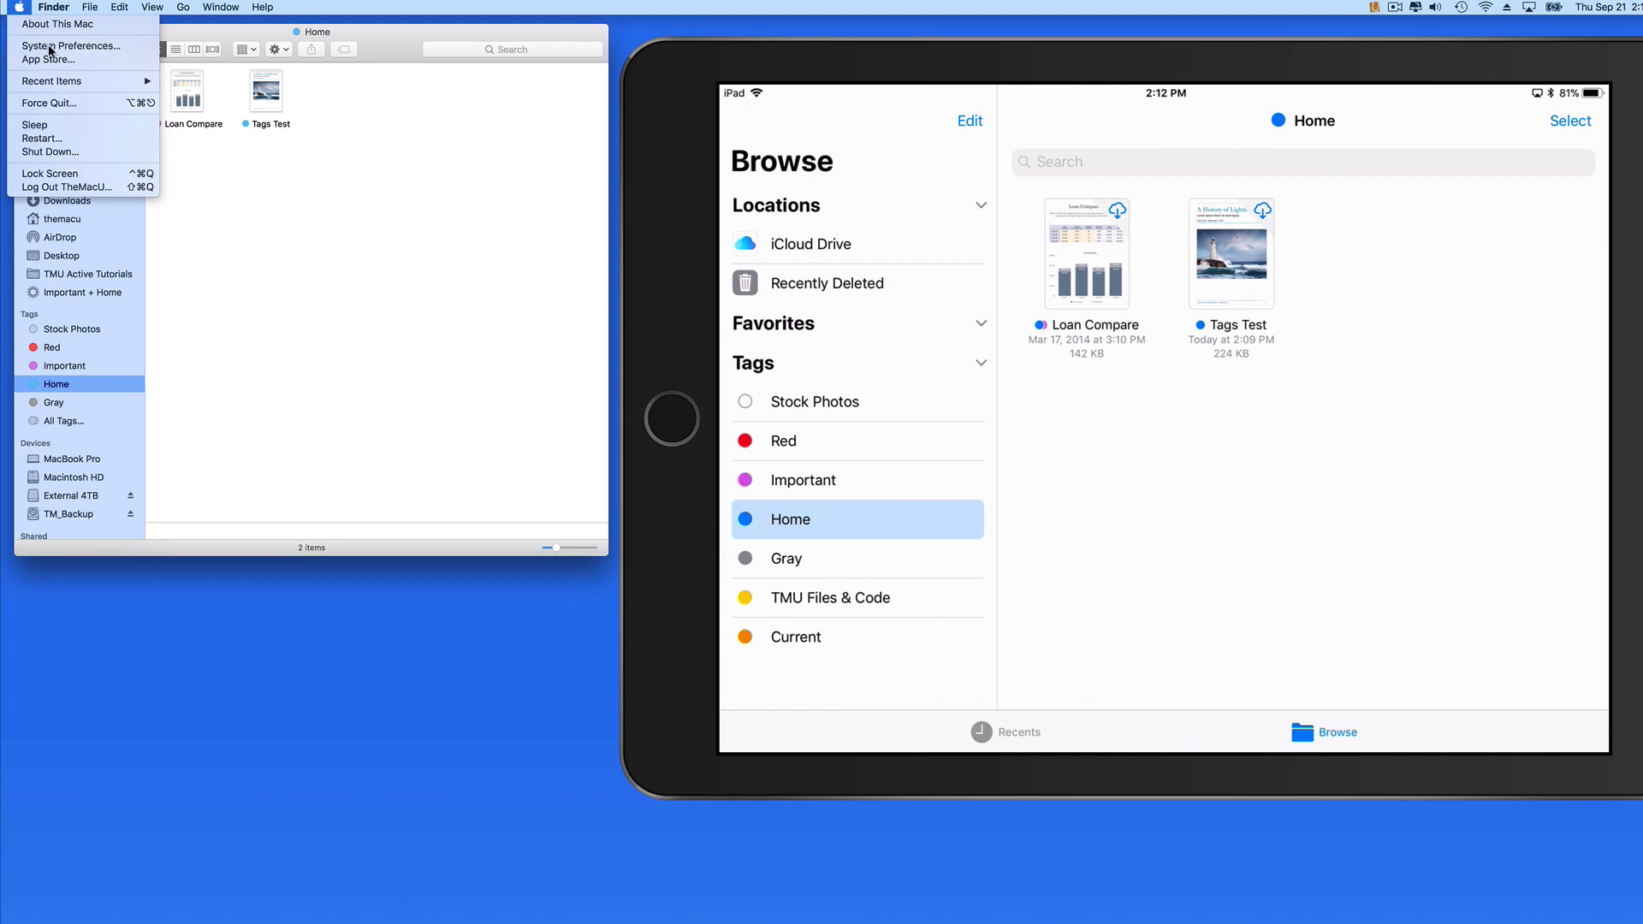
pyautogui.click(49, 50)
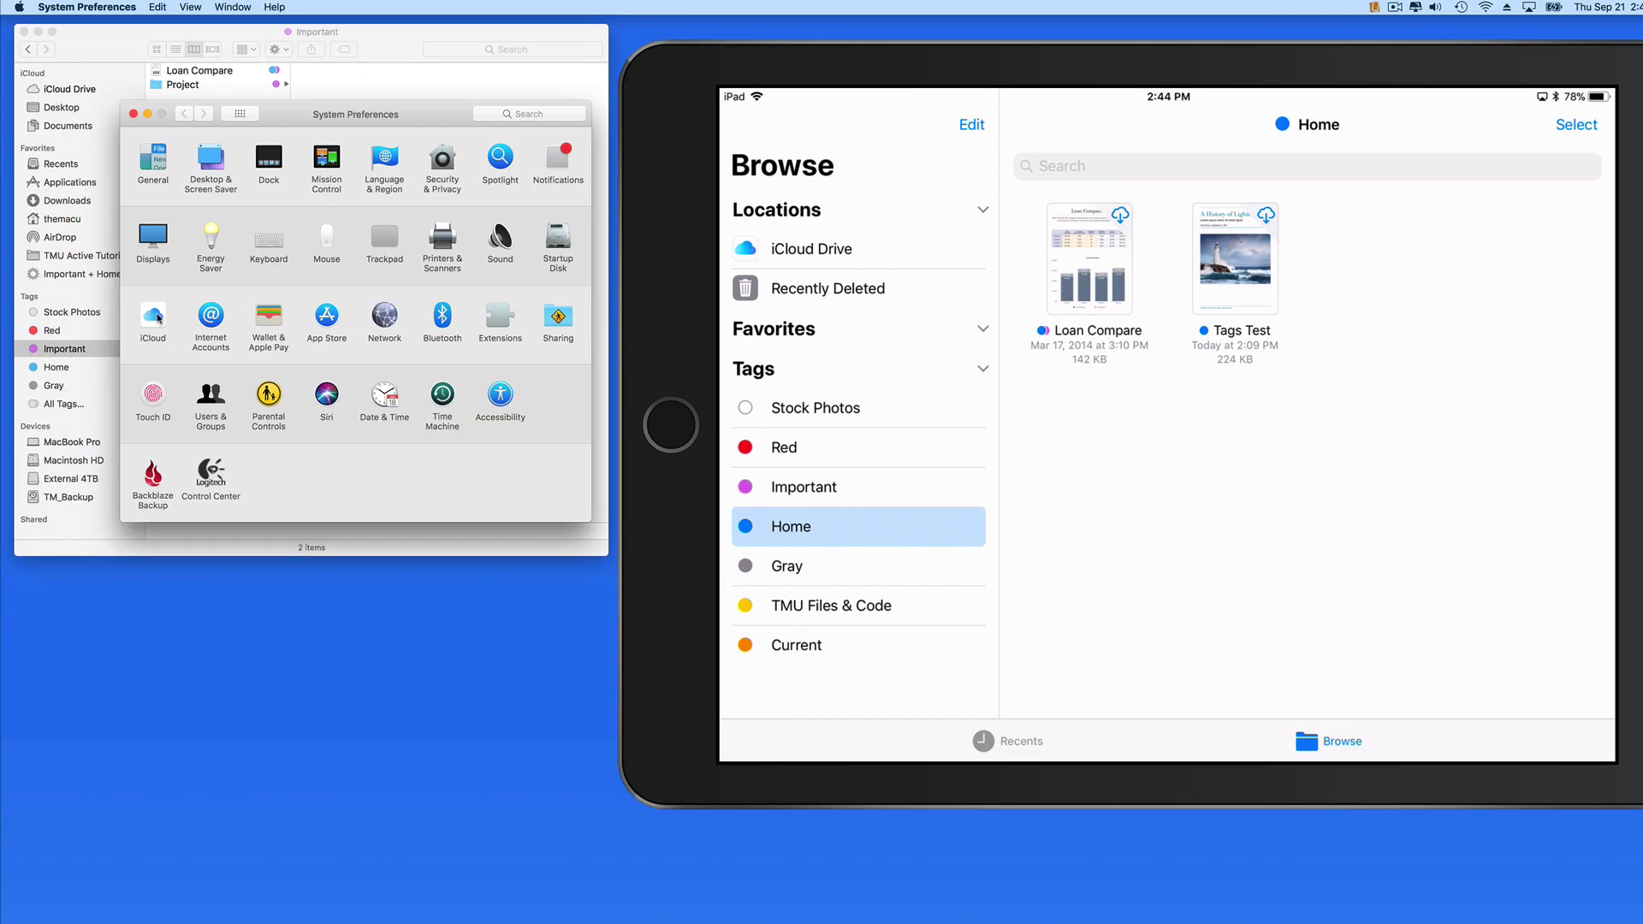
pyautogui.click(155, 318)
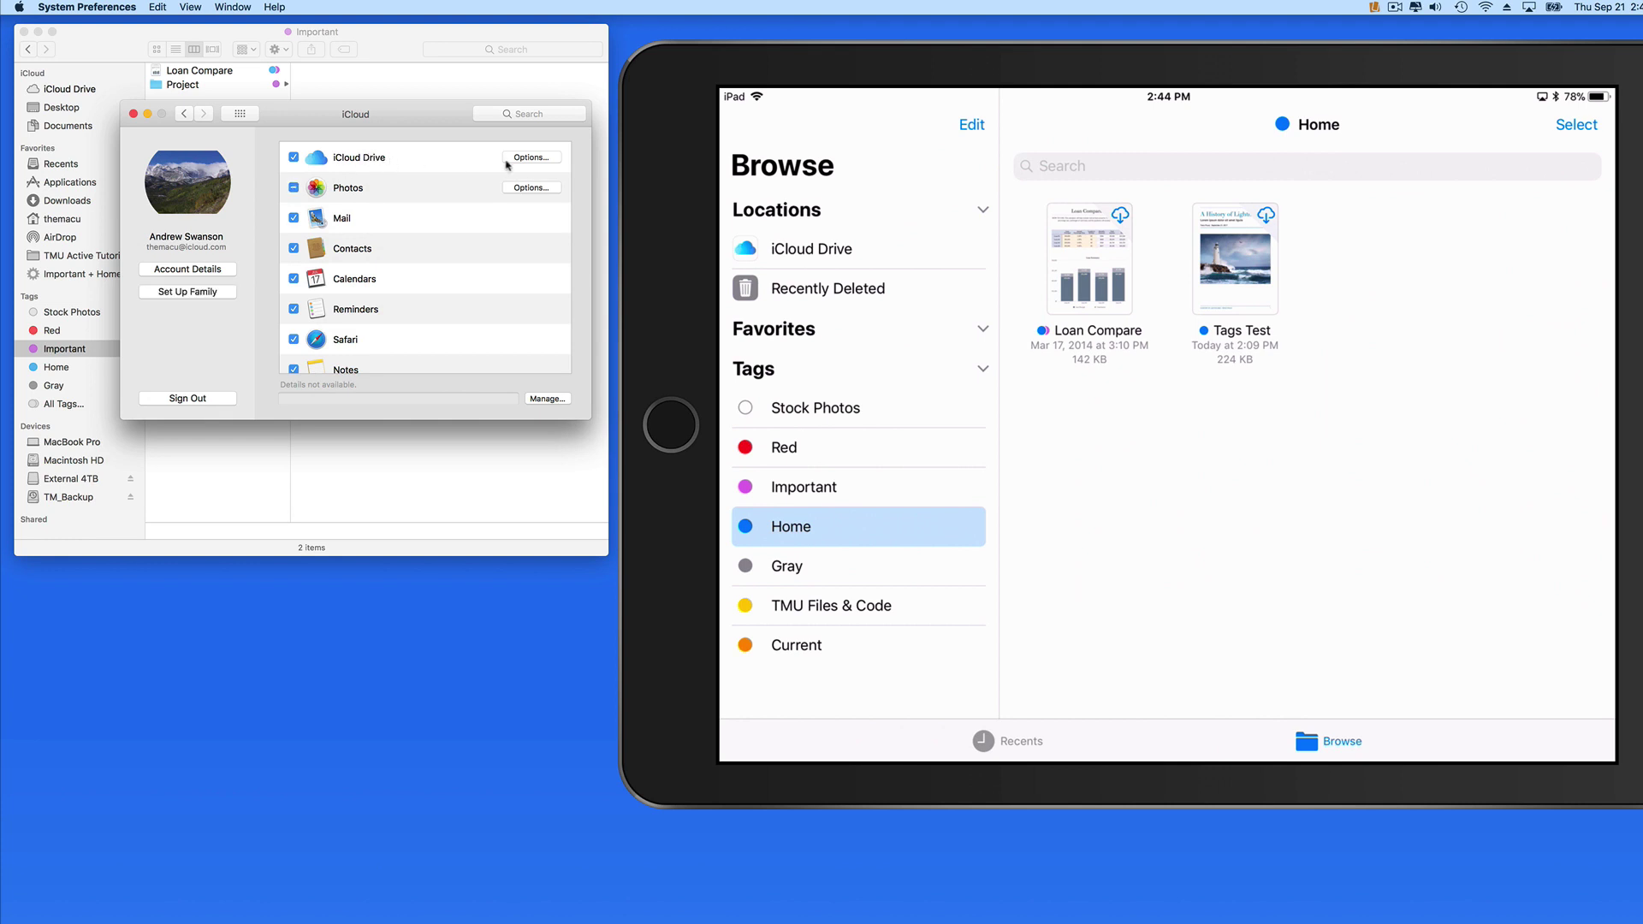
pyautogui.click(518, 158)
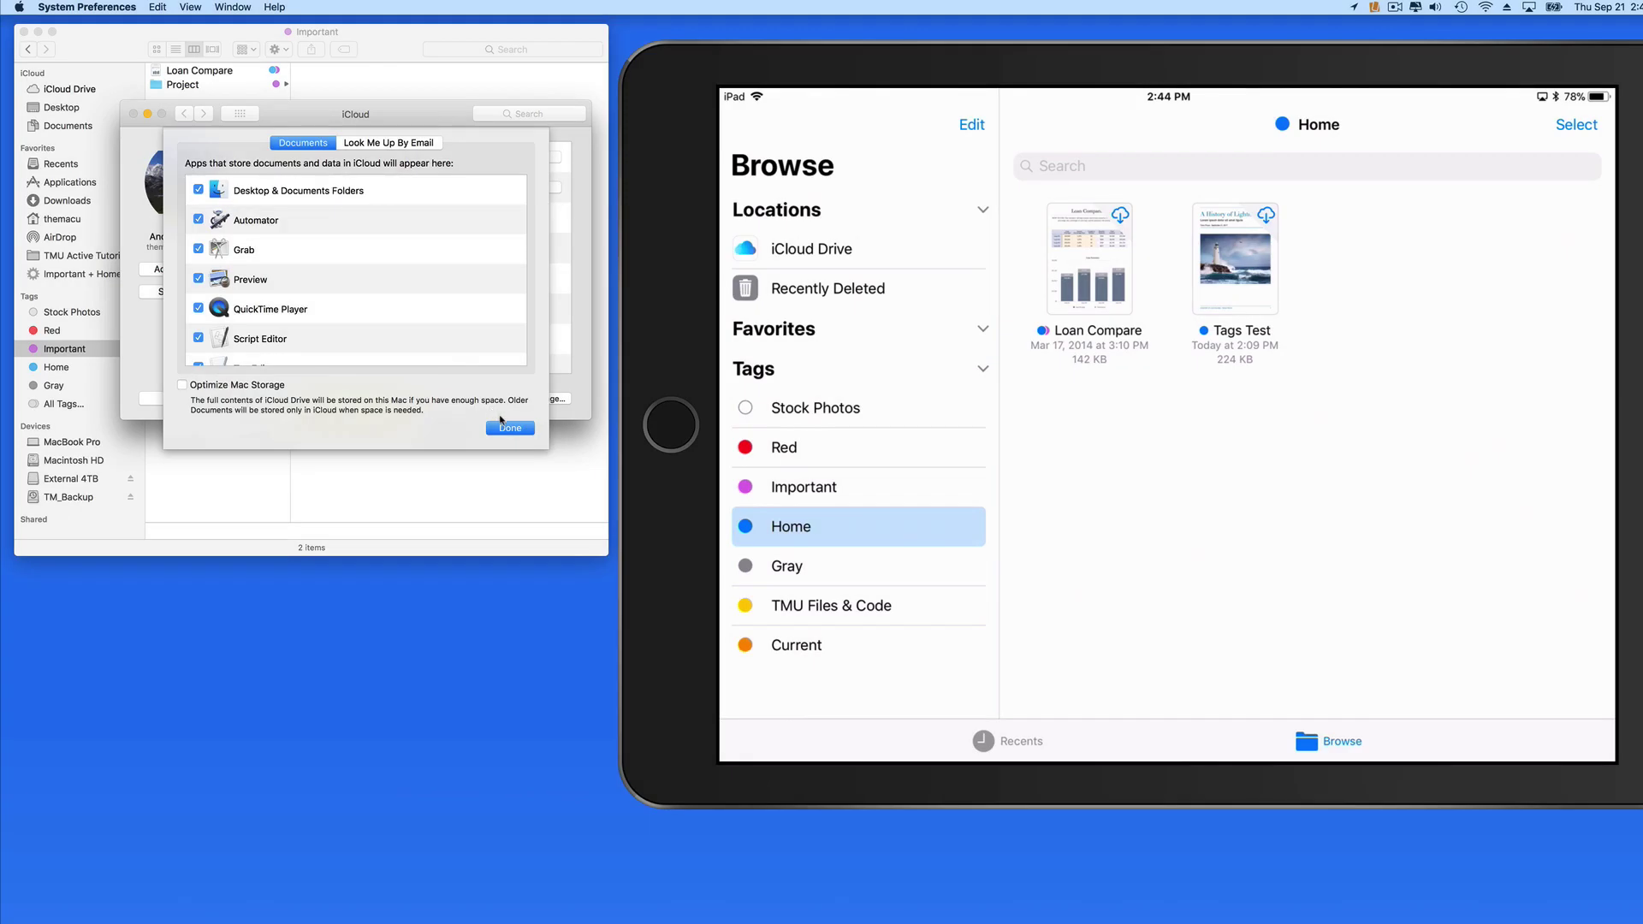
pyautogui.click(510, 428)
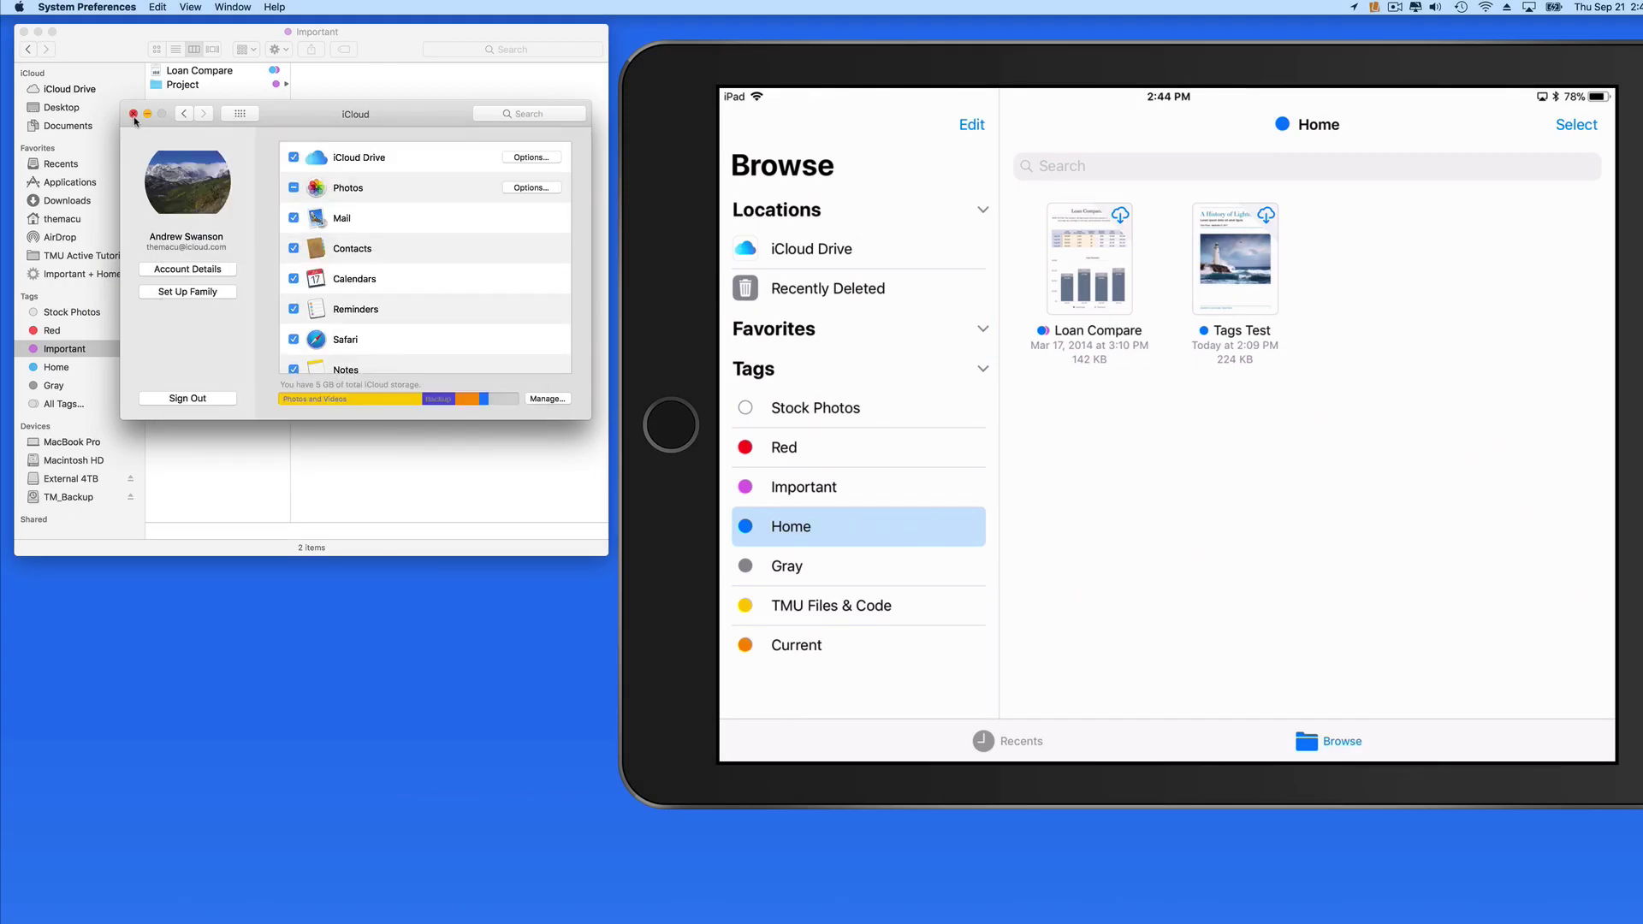
pyautogui.click(133, 115)
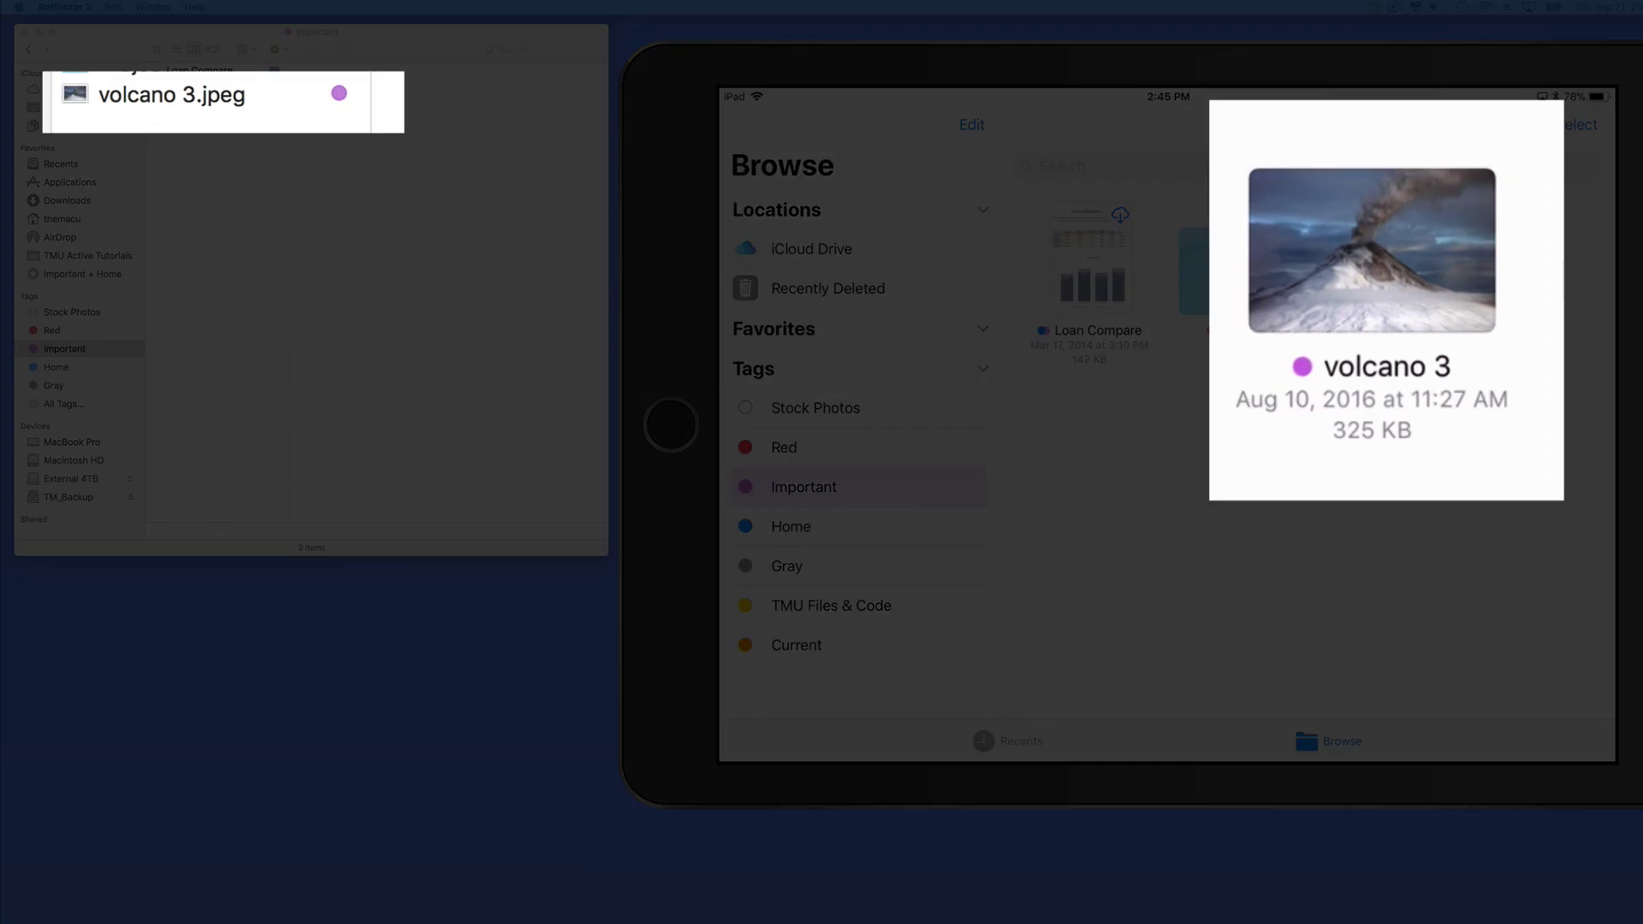
# Preview volcano 3.jpeg in Finder to confirm its Important tag.
pyautogui.click(134, 117)
pyautogui.click(134, 105)
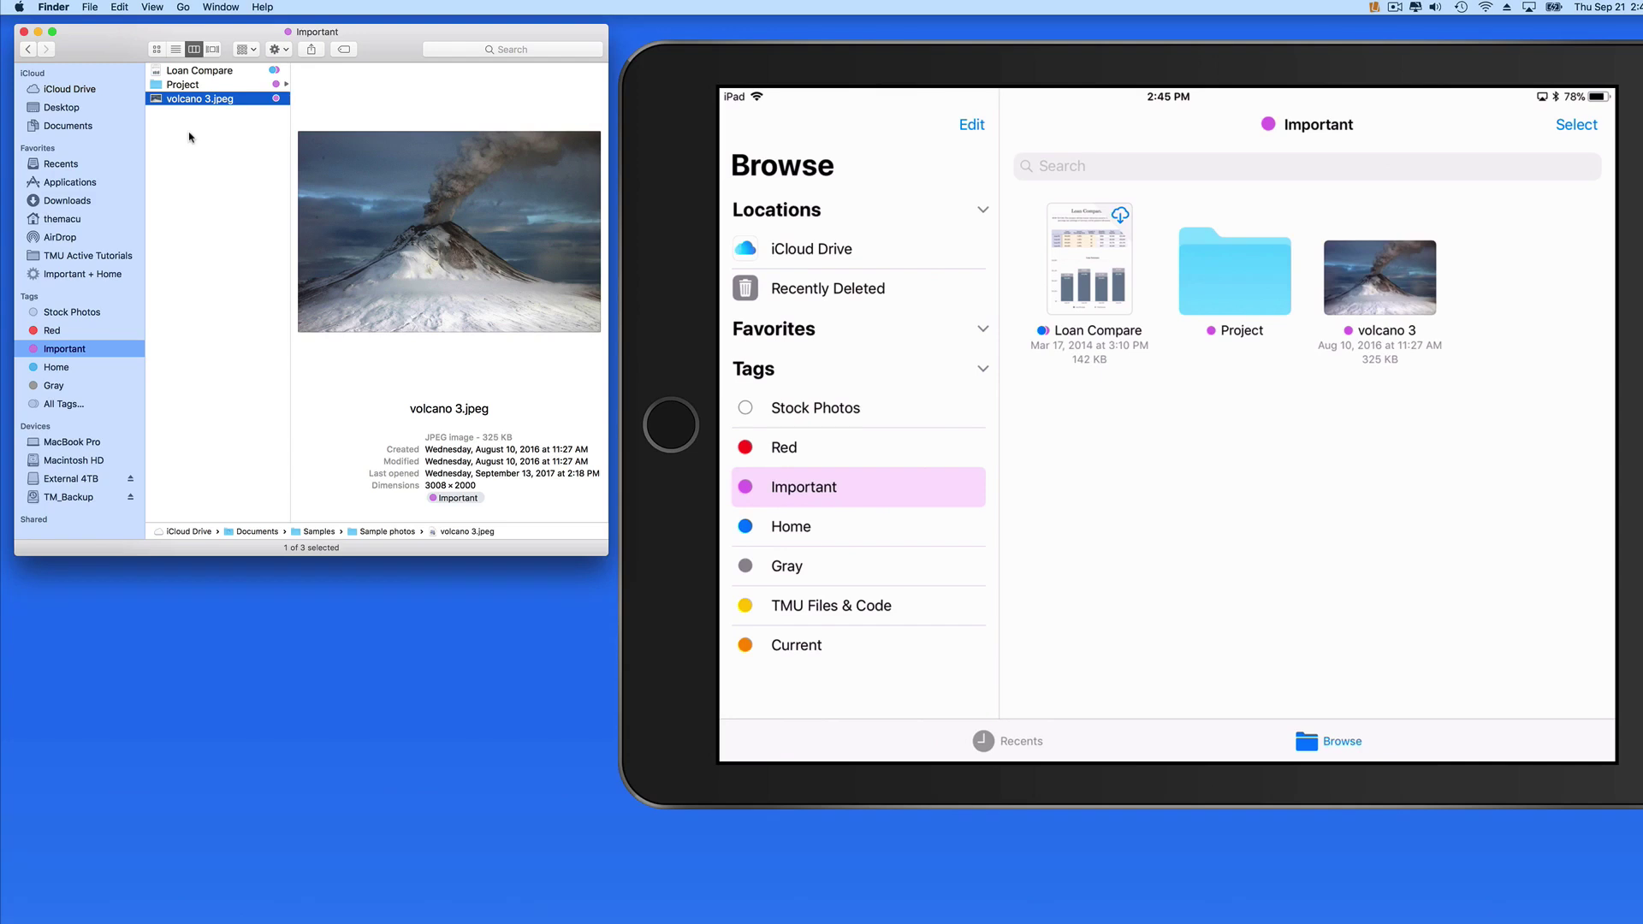